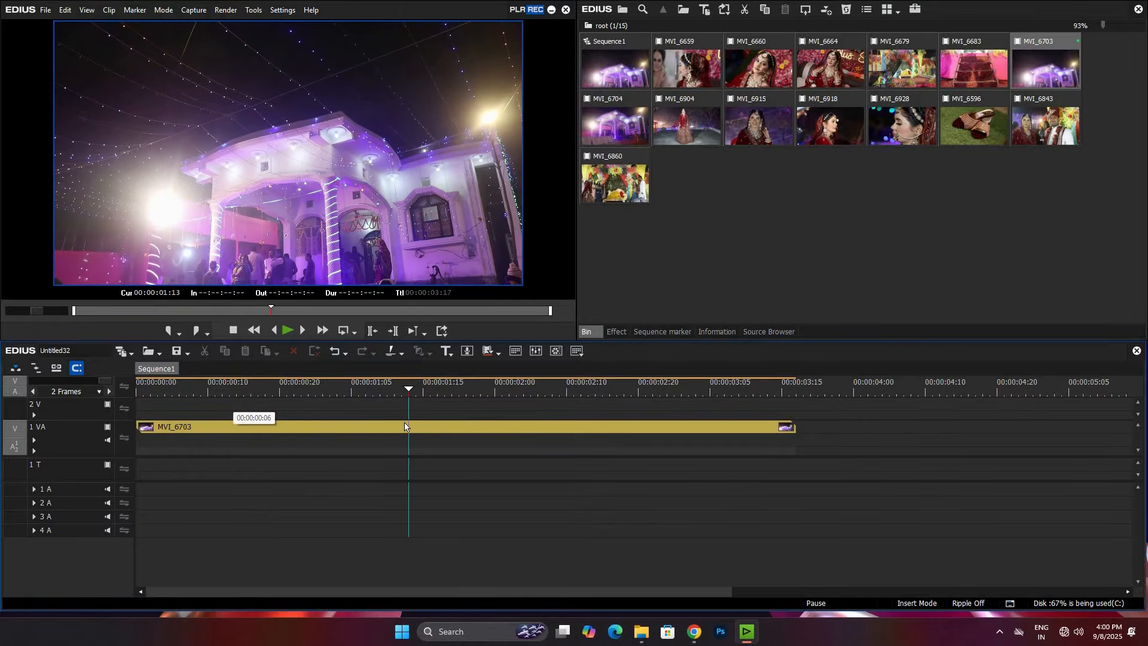
Step: Trim off the part of the MVI_6703 clip before 00:00:01:13 and place the playhead near the start of the remaining clip
key("n")
left_click_drag(442, 428, 171, 431)
key("Left")
key("Left")
key("Left")
key("Left")
key("Left")
key("Left")
key("Left")
key("Left")
key("Left")
key("Left")
key("Left")
key("Left")
key("Left")
key("Left")
key("Left")
key("Left")
key("Left")
key("Left")
key("Left")
key("Left")
key("Left")
key("Left")
key("Left")
key("Left")
key("Left")
key("Left")
key("Left")
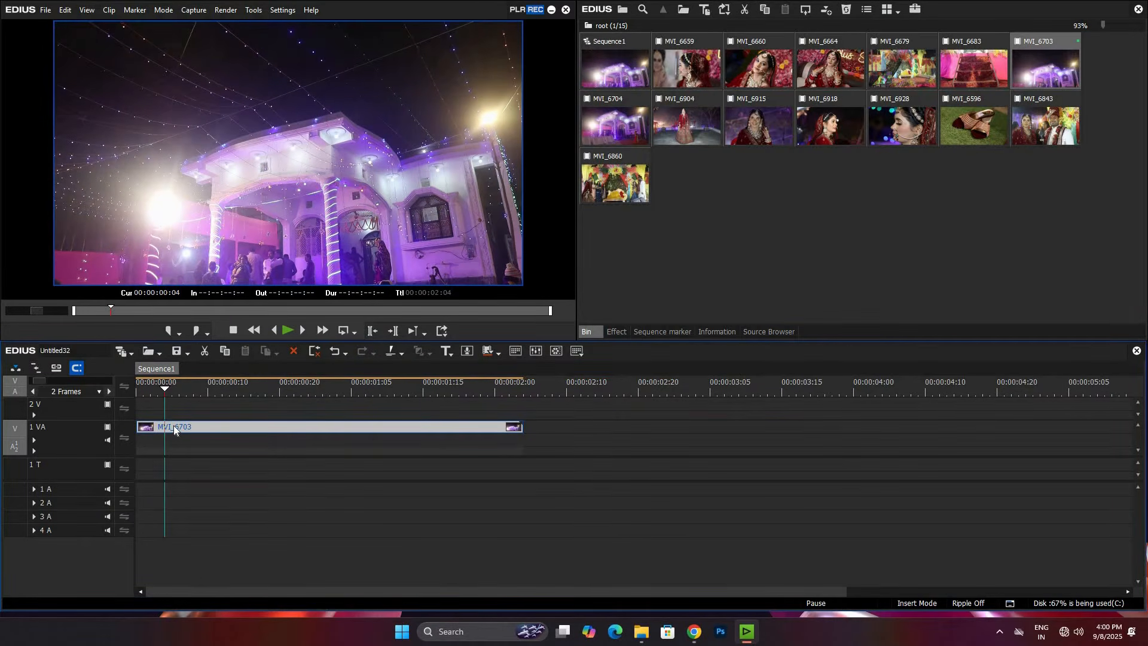
Step: Set the speed rate of the MVI_6703 clip to 40% and return the playhead to the sequence start
key("alt+e")
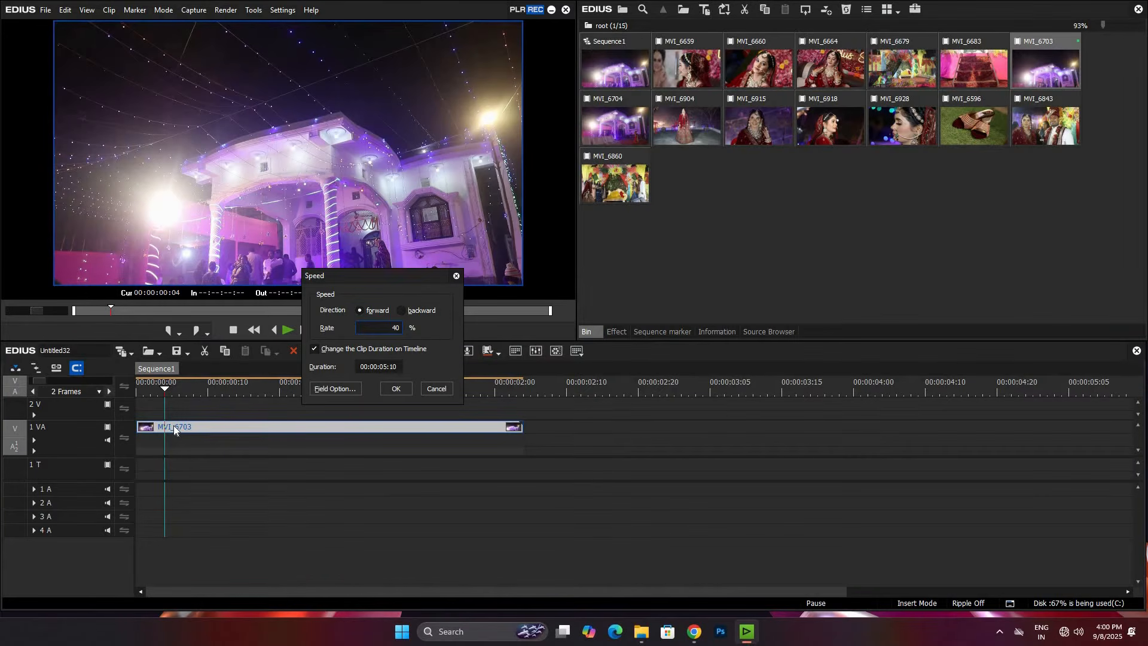
type("40")
key("Tab")
key("Return")
key("Home")
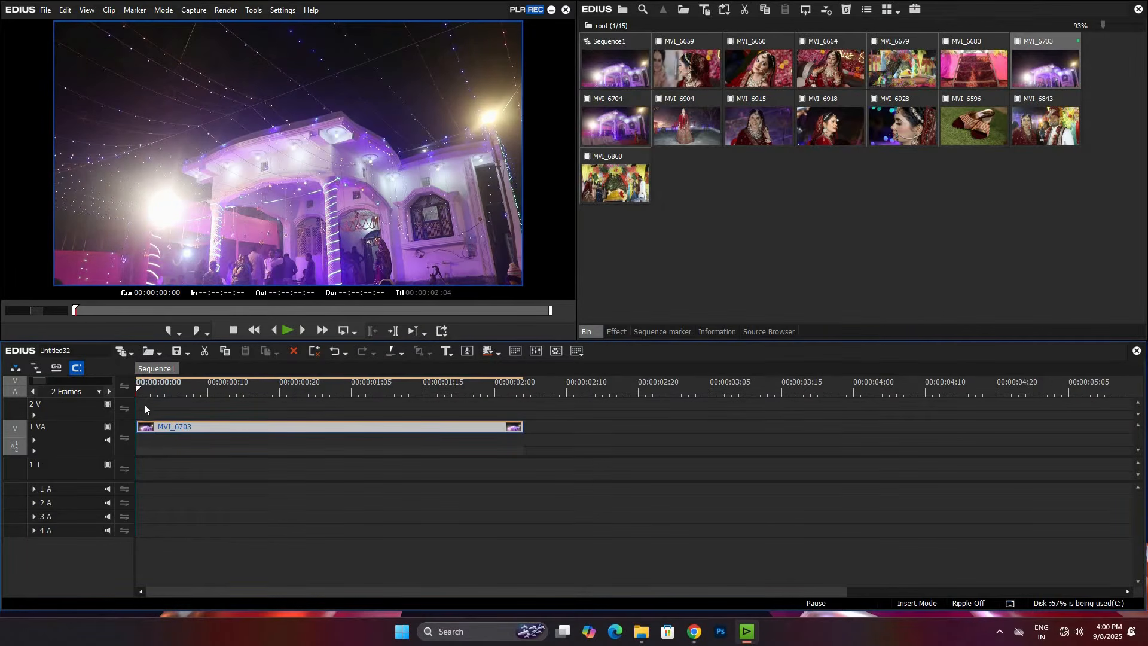
Step: Trim the end of the MVI_6703 clip at 00:00:00:13
left_click(230, 413)
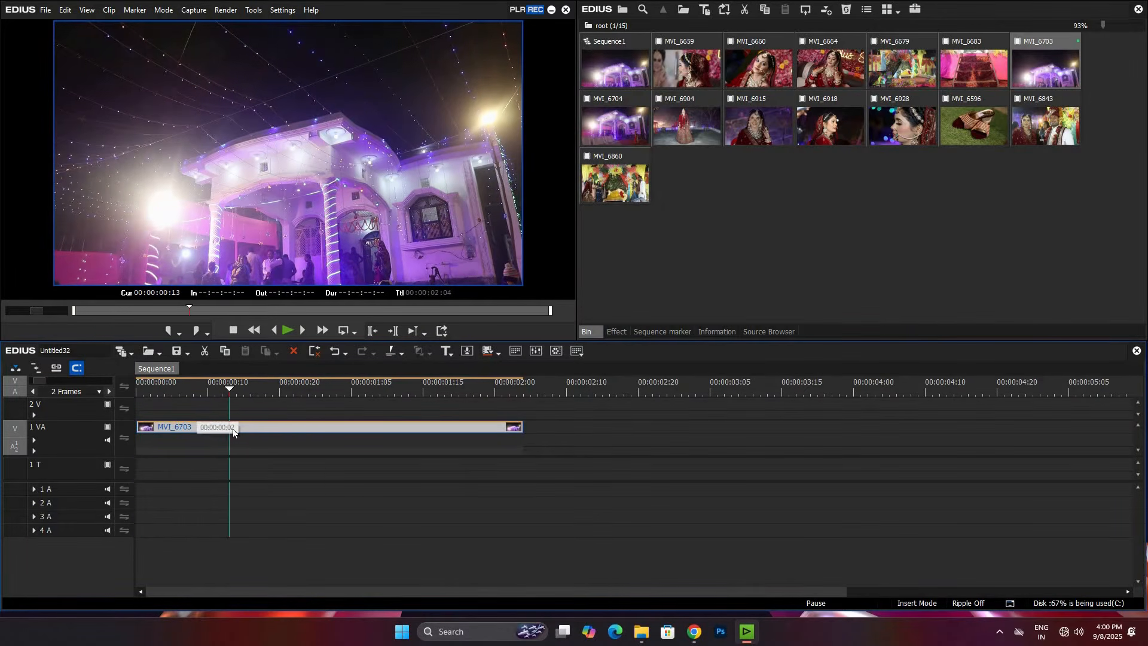
key("m")
key("Left")
key("Left")
Step: Try the MVI_6904 clip after MVI_6703 on the timeline, review its frames and delete it
left_click_drag(688, 141, 266, 407)
left_click(318, 403)
left_click_drag(340, 406, 346, 385)
key("space")
key("space")
key("Right")
key("Right")
key("Right")
key("Left")
key("Left")
key("Left")
key("Left")
key("Left")
key("Left")
key("Left")
key("Left")
key("Left")
key("Left")
key("Left")
key("Left")
key("Left")
key("Left")
key("Left")
key("Left")
key("Right")
key("Right")
key("Right")
key("Right")
key("Right")
key("Right")
left_click_drag(375, 404, 777, 180)
key("Delete")
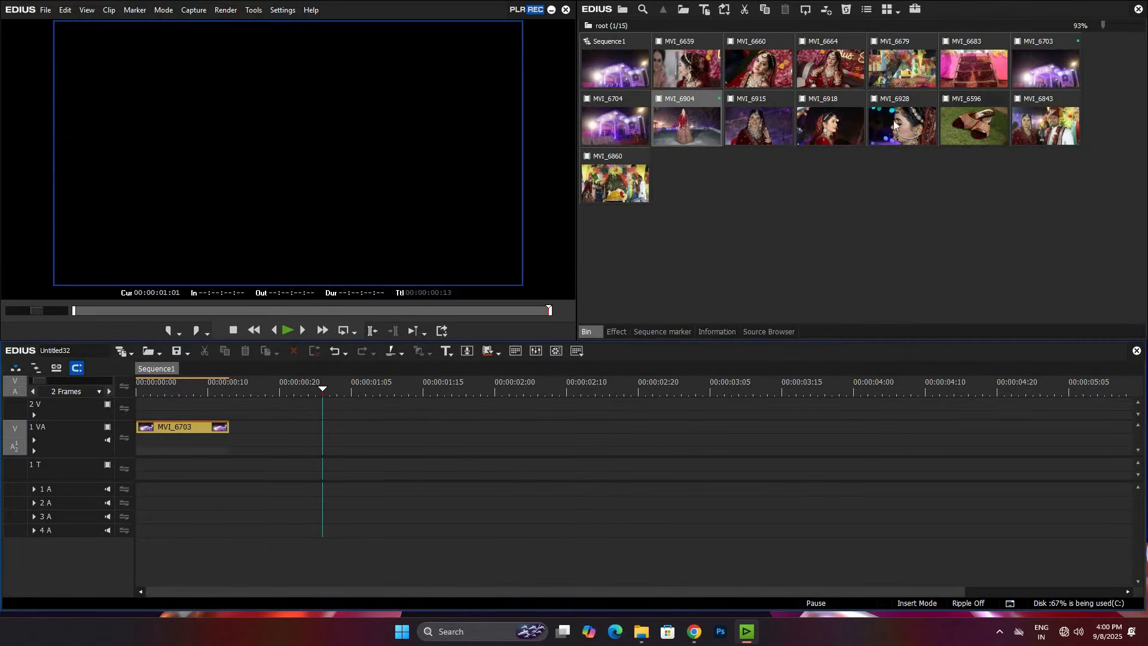
Step: Preview the source clips MVI_6915, MVI_6918 and MVI_6928 to look for a suitable second shot
left_click(764, 141)
mouse_move(182, 310)
left_mouse_down()
mouse_move(397, 307)
mouse_move(165, 311)
mouse_move(360, 308)
left_mouse_up()
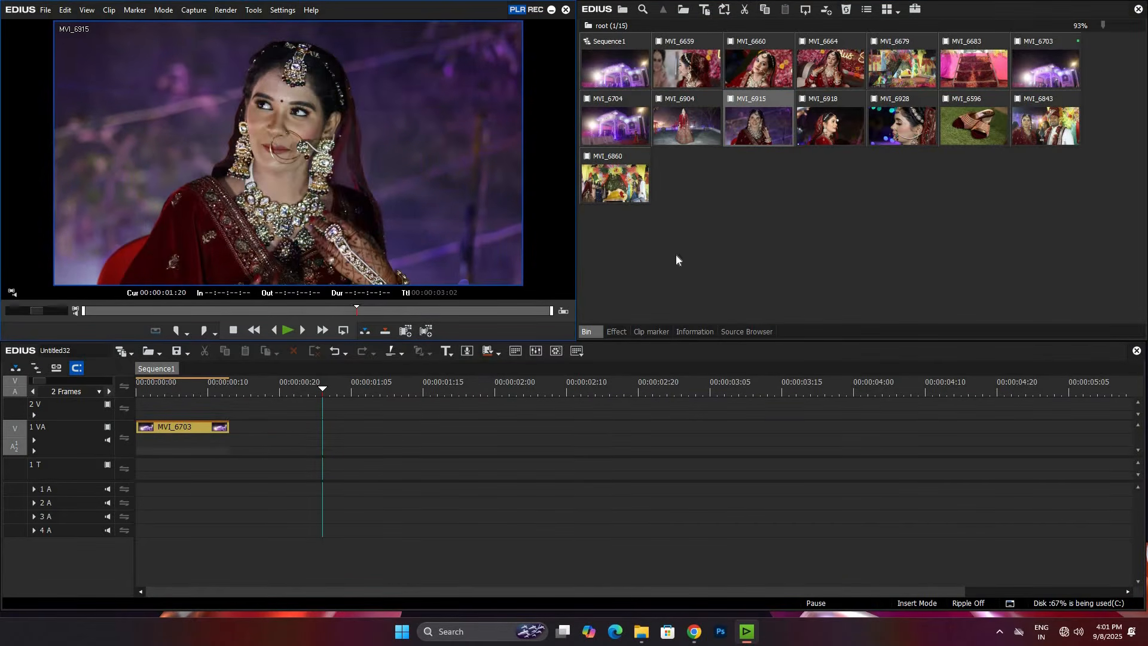
key("space")
left_click_drag(311, 307, 429, 312)
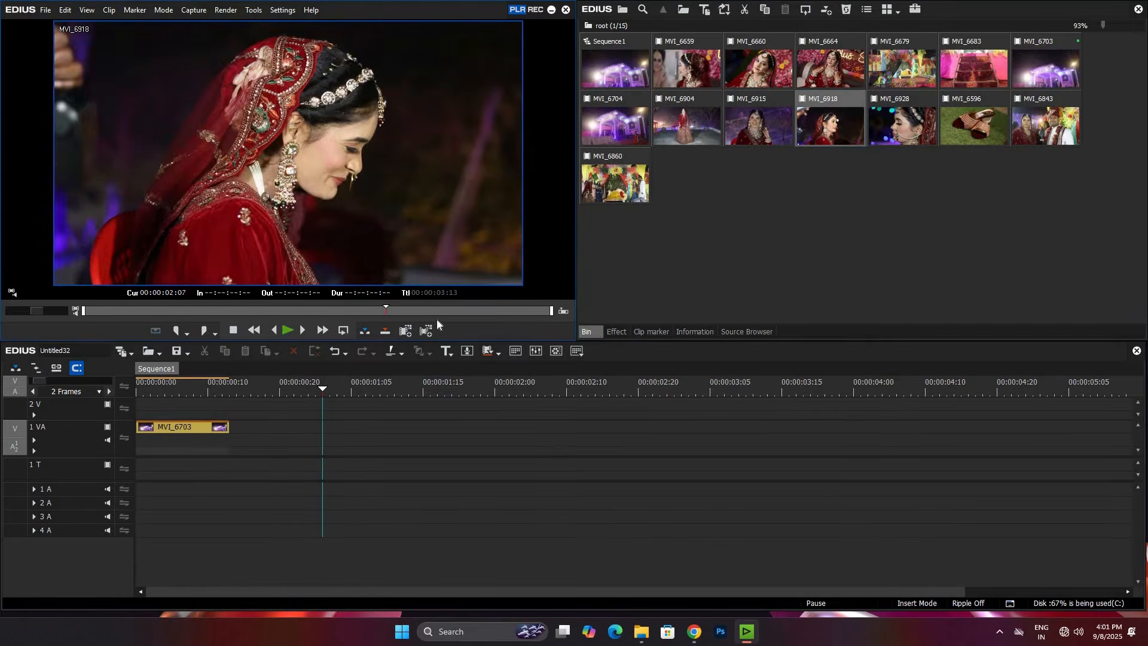
double_click(911, 122)
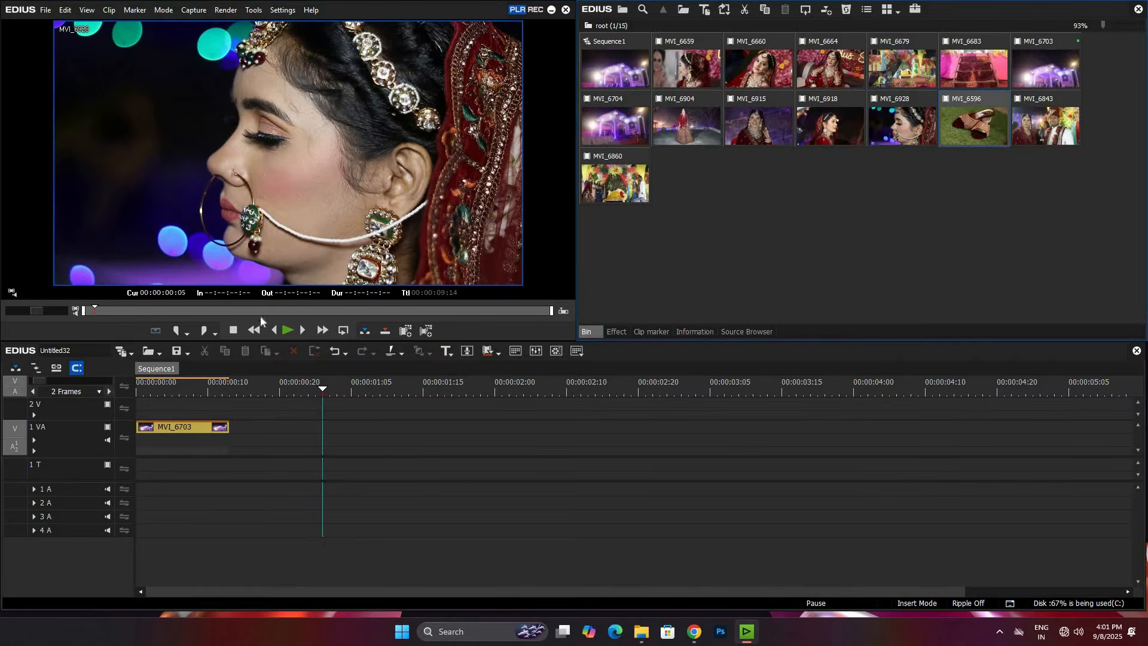
Step: Place the MVI_6596 heels clip on track 1 VA after MVI_6703 and delete its audio part
left_click_drag(322, 411, 269, 432)
left_click(621, 441)
left_click(629, 388)
left_click(765, 414)
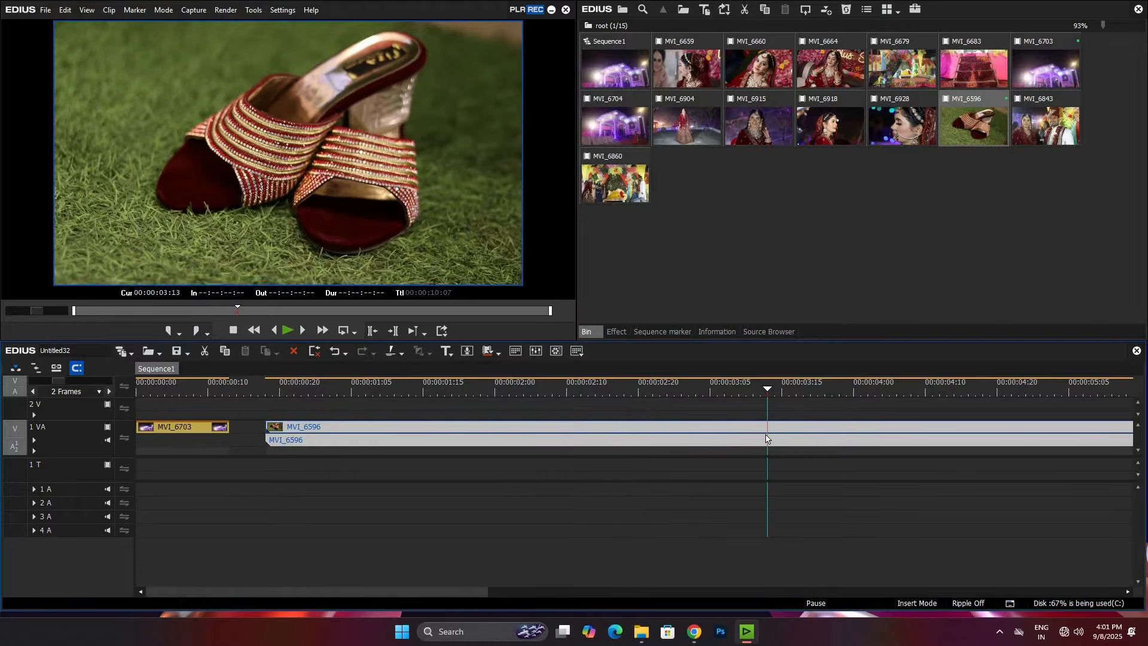
left_click(806, 441)
left_click_drag(684, 438, 356, 444)
left_click(357, 441, "alt")
key("Delete")
Step: Trim the end of the MVI_6596 clip to leave a short shot directly following MVI_6703
left_click_drag(773, 388, 400, 428)
left_click(444, 426)
left_click(339, 434)
left_click(332, 428)
key("m")
left_click(333, 426)
Step: Create a still image from the first frame of the MVI_6596 clip at 00:00:00:13
left_click_drag(372, 392, 250, 392)
key("Left")
key("Left")
key("Left")
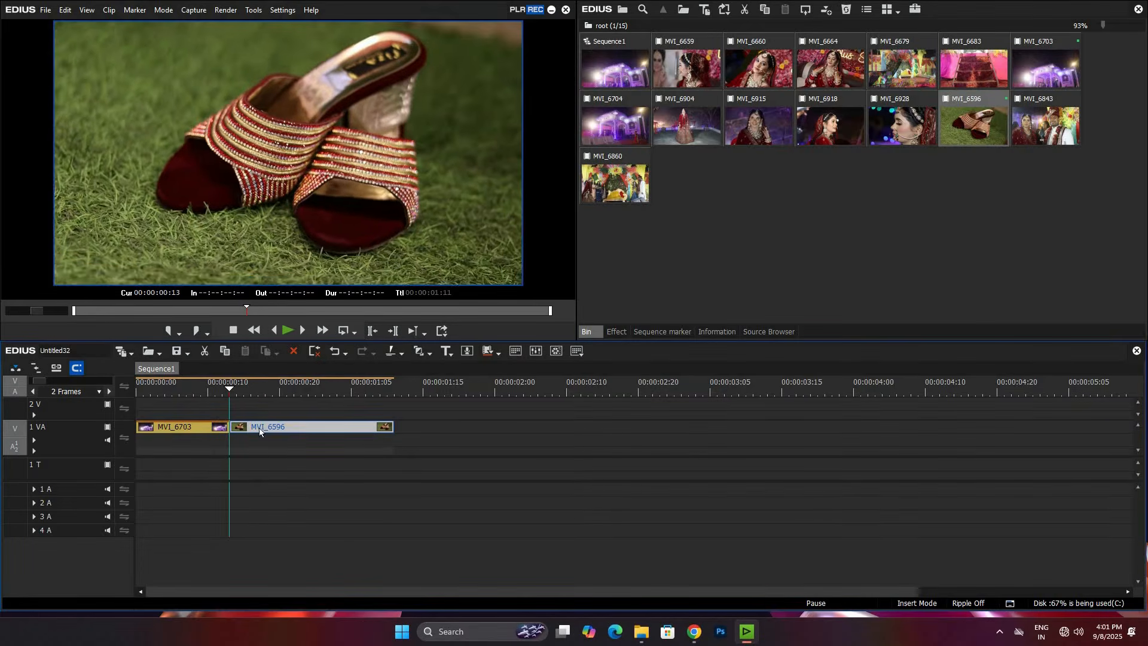
left_click(261, 428)
left_click(268, 428)
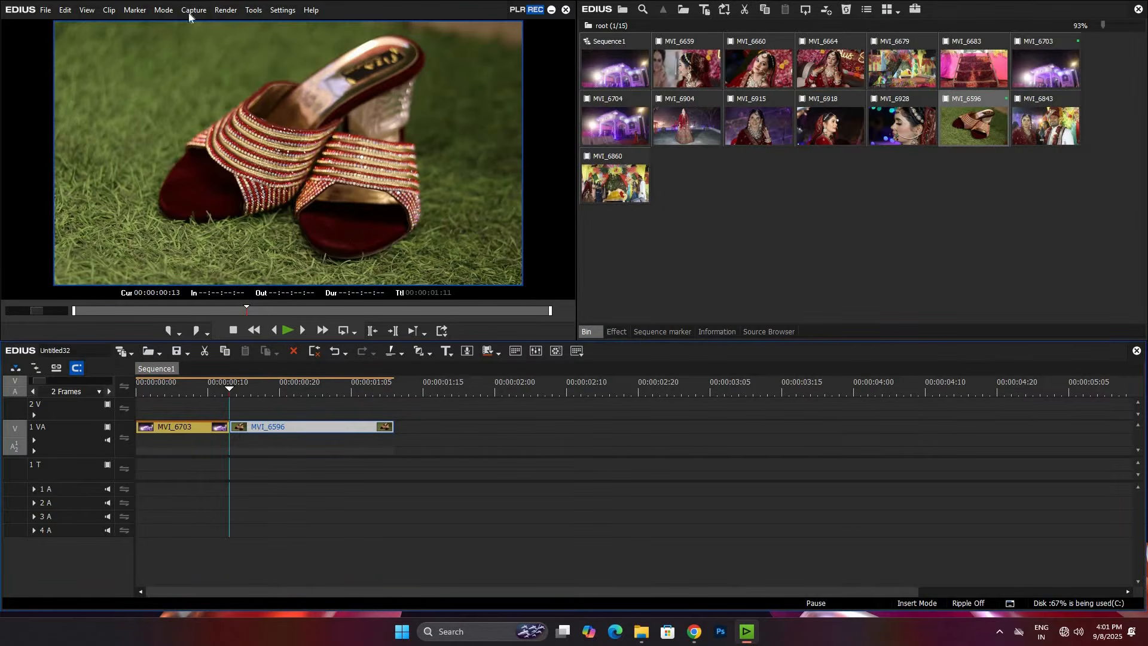
left_click(250, 10)
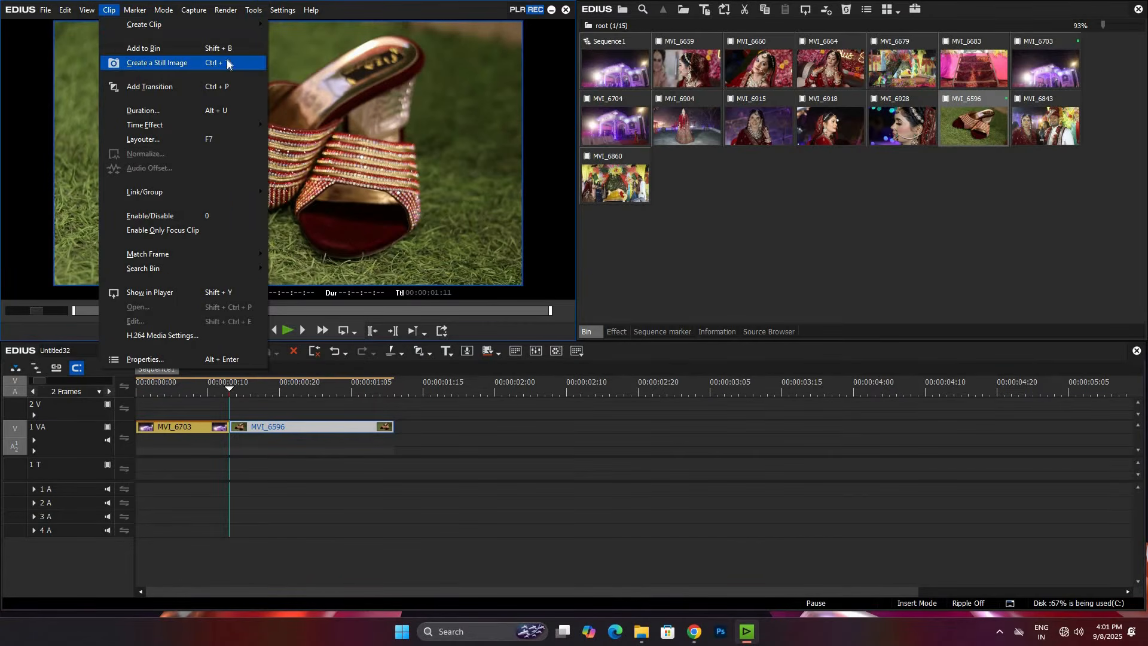
key("Return")
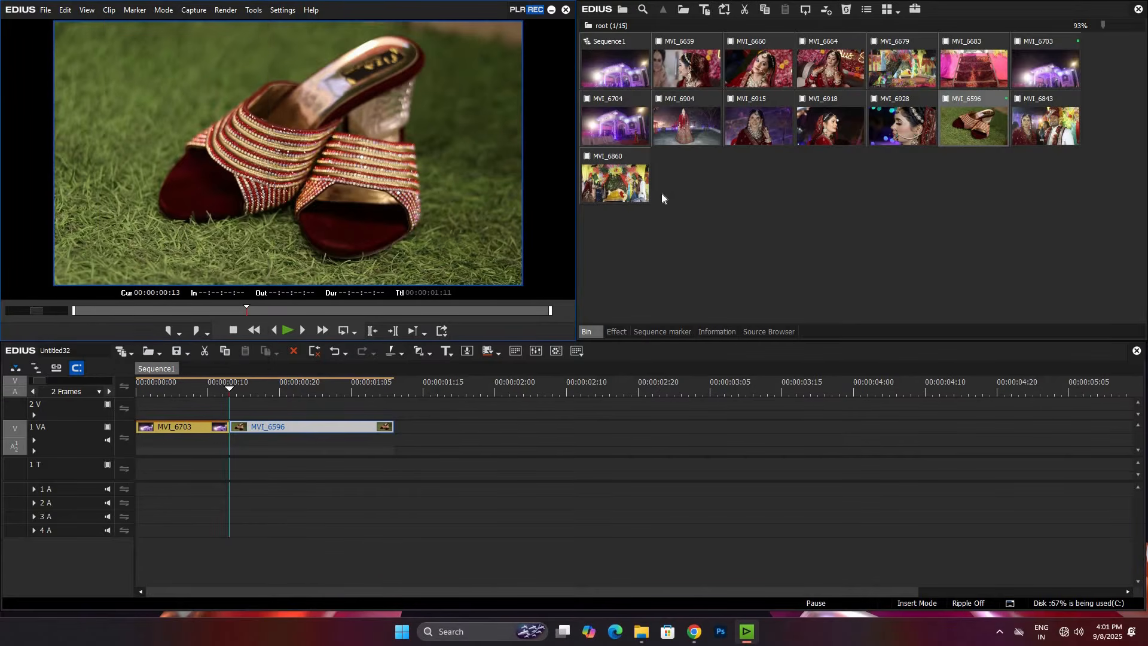
Step: Place the still image Still1212_00000 on track 2 V from 00:00:00:10 and trim its end at 00:00:00:13
left_click_drag(688, 190, 250, 412)
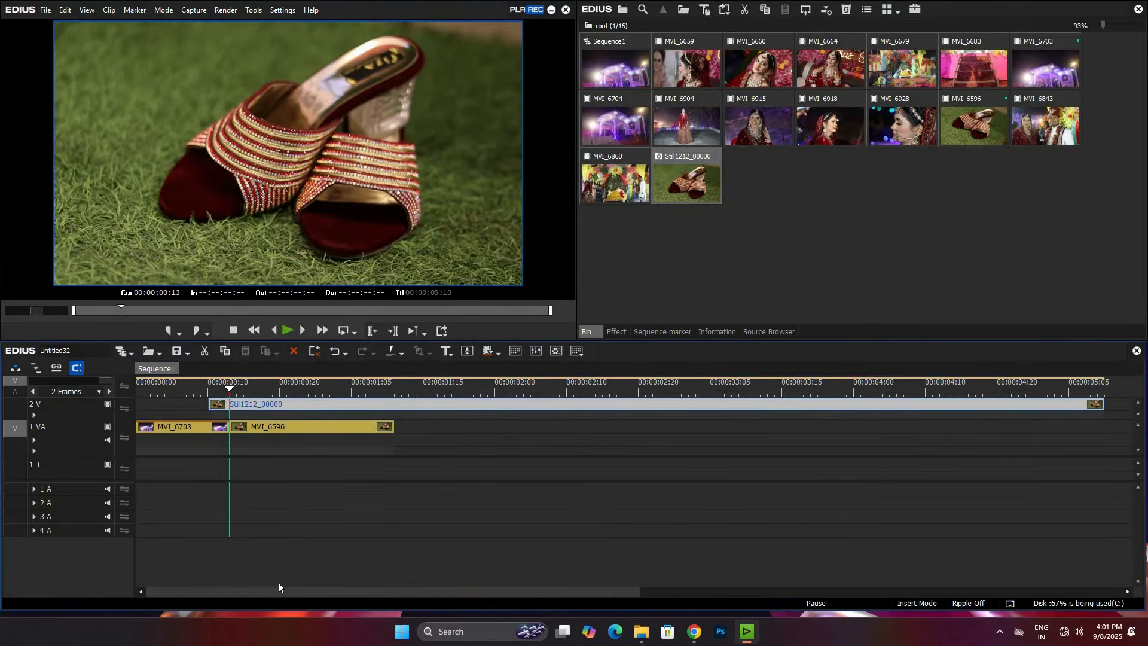
scroll(278, 588, "up", 1)
left_click_drag(211, 591, 174, 592)
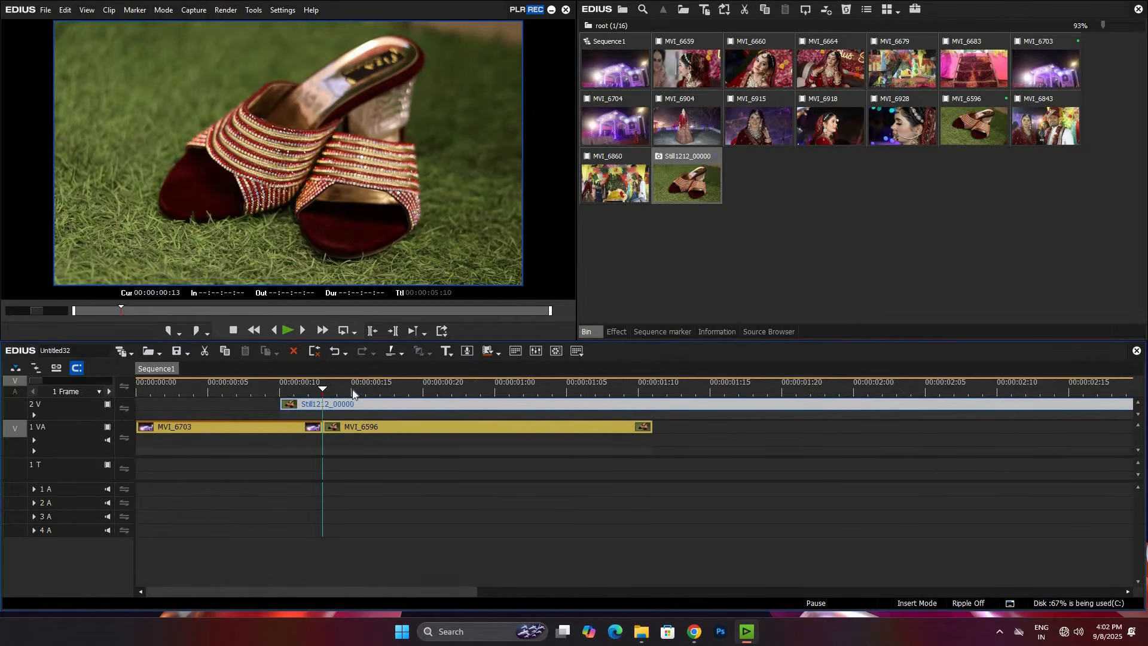
left_click_drag(324, 391, 320, 397)
key("m")
key("Left")
key("Left")
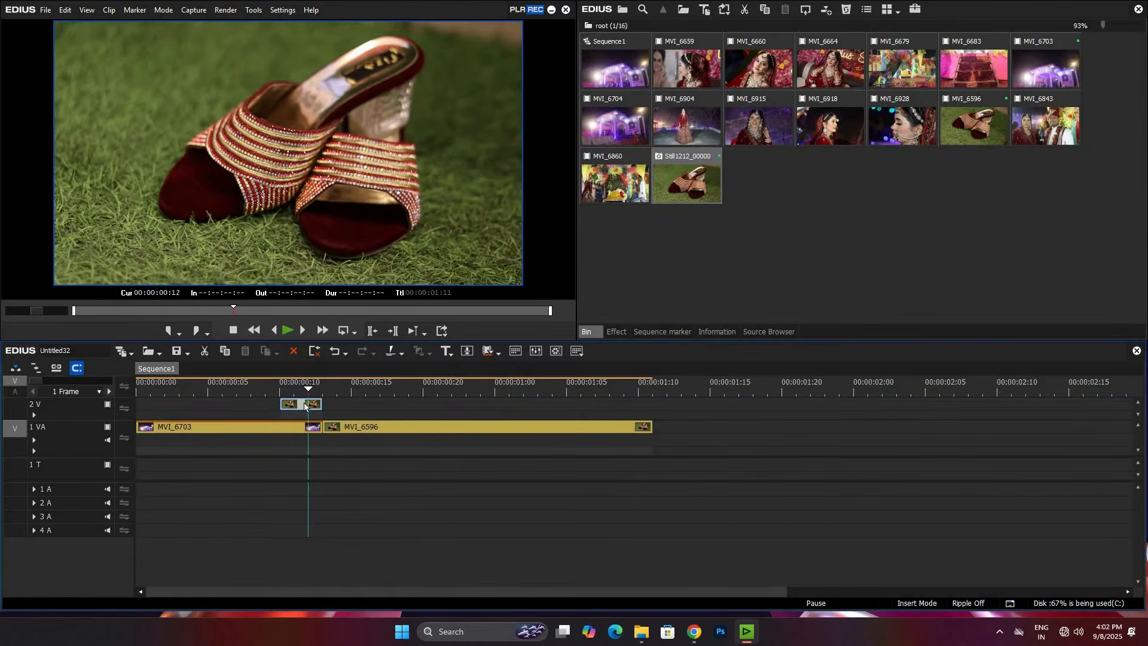
Step: Apply the Mask video filter to the still image clip on track 2 V
left_click(616, 331)
scroll(627, 102, "up", 5)
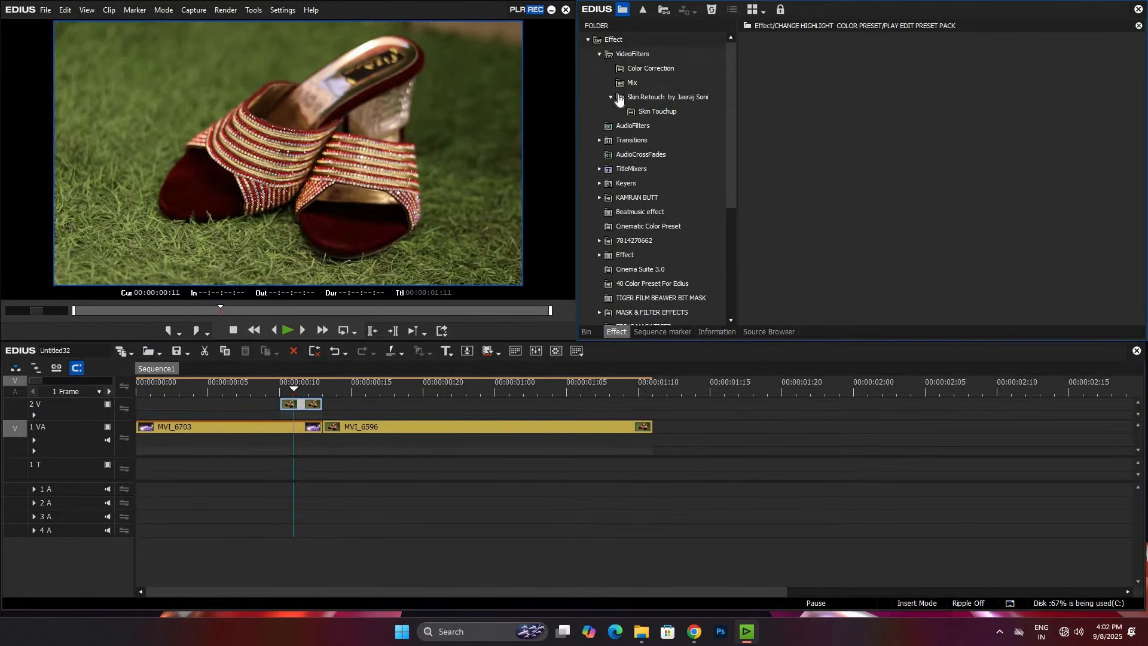
left_click(599, 55)
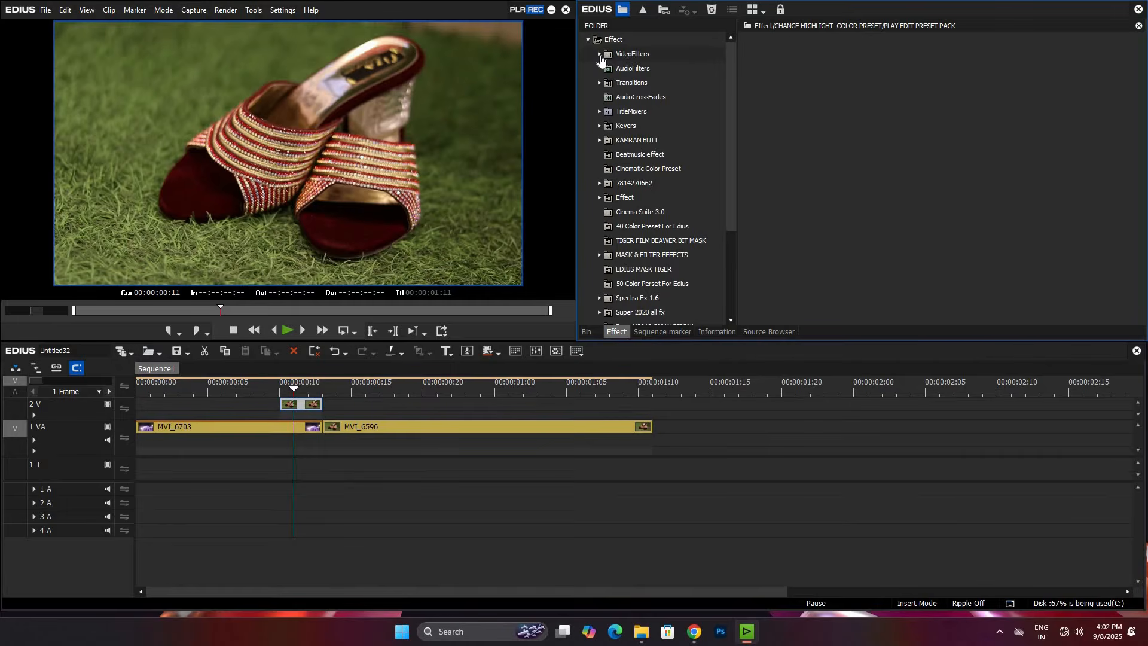
left_click(599, 55)
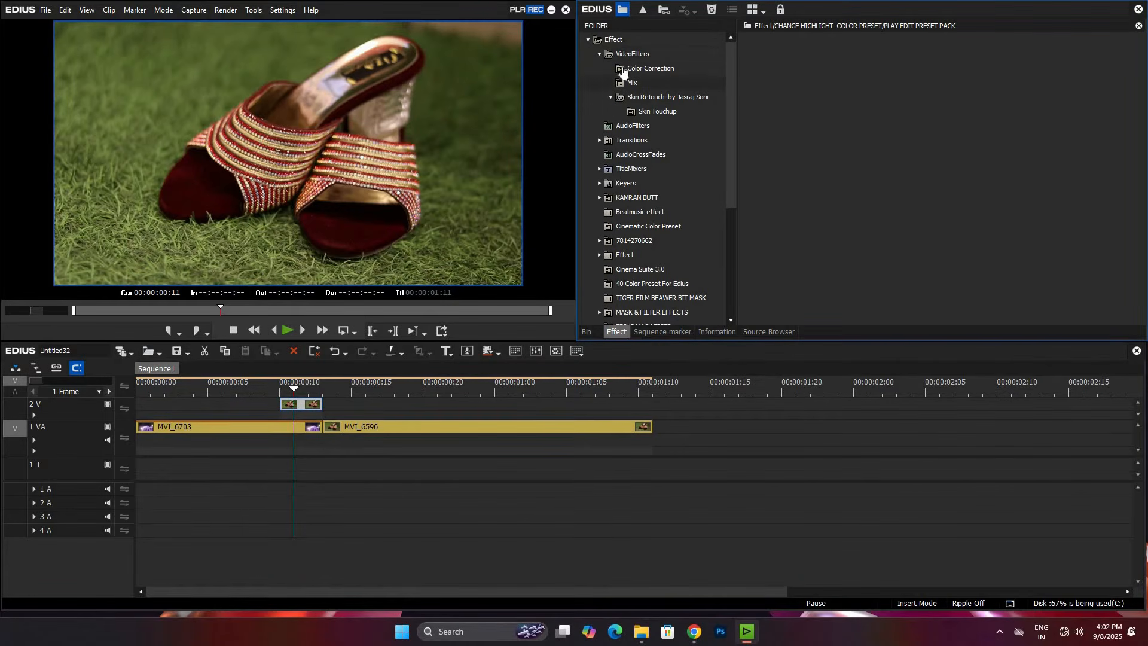
left_click(624, 56)
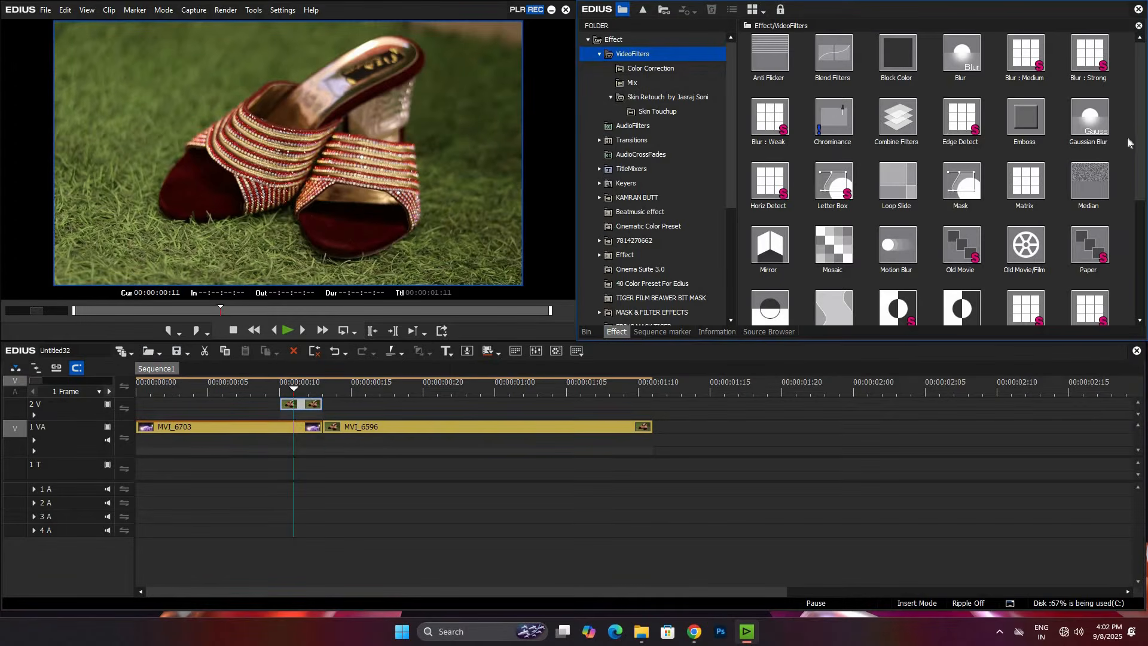
left_click_drag(962, 173, 307, 402)
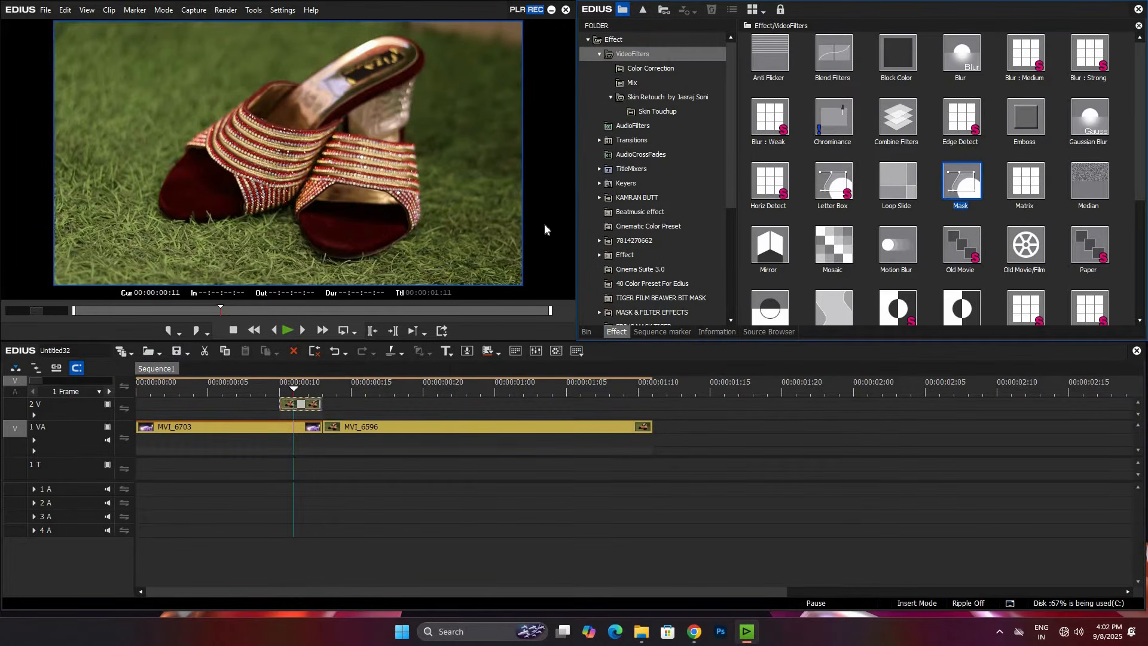
Step: Open the Mask filter's settings and draw a closed path tightly around the outline of both heels
double_click(619, 145)
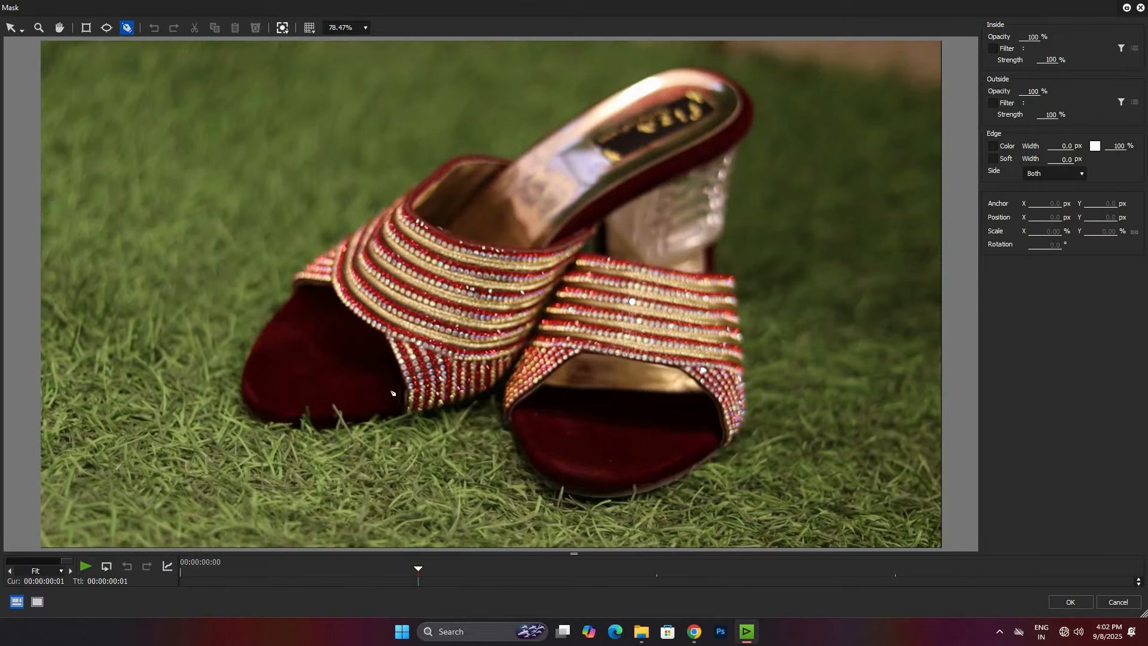
left_click(293, 424)
left_click(248, 411)
left_click(247, 403)
left_click(243, 367)
left_click(267, 322)
left_click(293, 296)
left_click(290, 284)
left_click(313, 257)
left_click(354, 228)
left_click(363, 224)
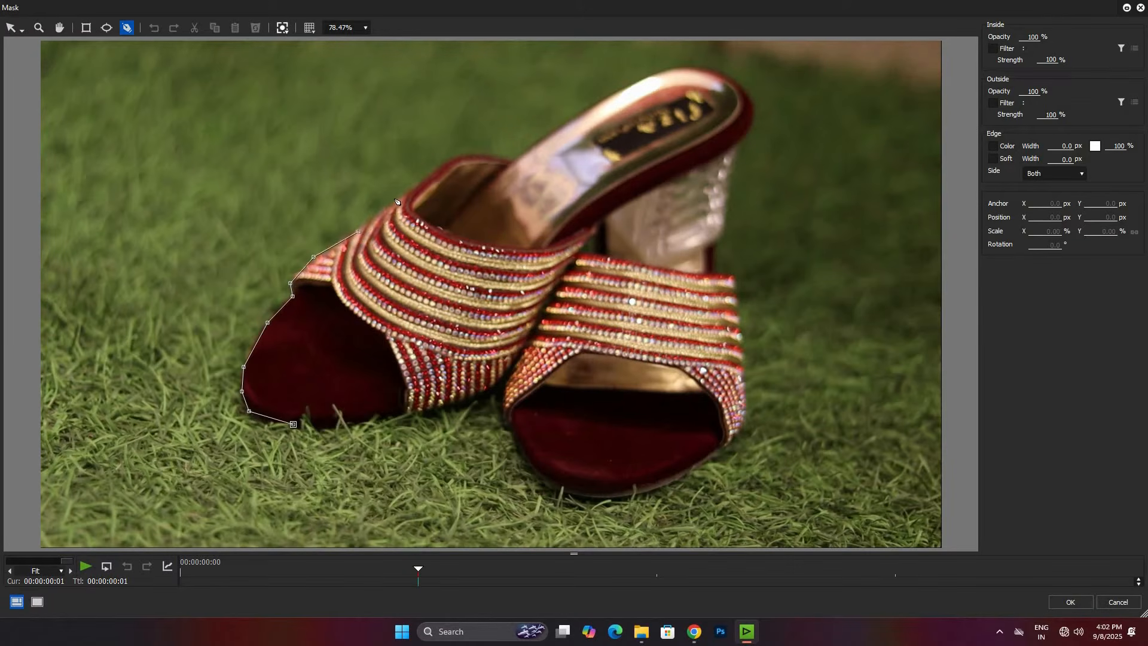
left_click(396, 197)
left_click(438, 169)
left_click(466, 160)
left_click(496, 160)
left_click(513, 161)
left_click(535, 143)
left_click(618, 90)
left_click(664, 68)
left_click(723, 75)
left_click(750, 93)
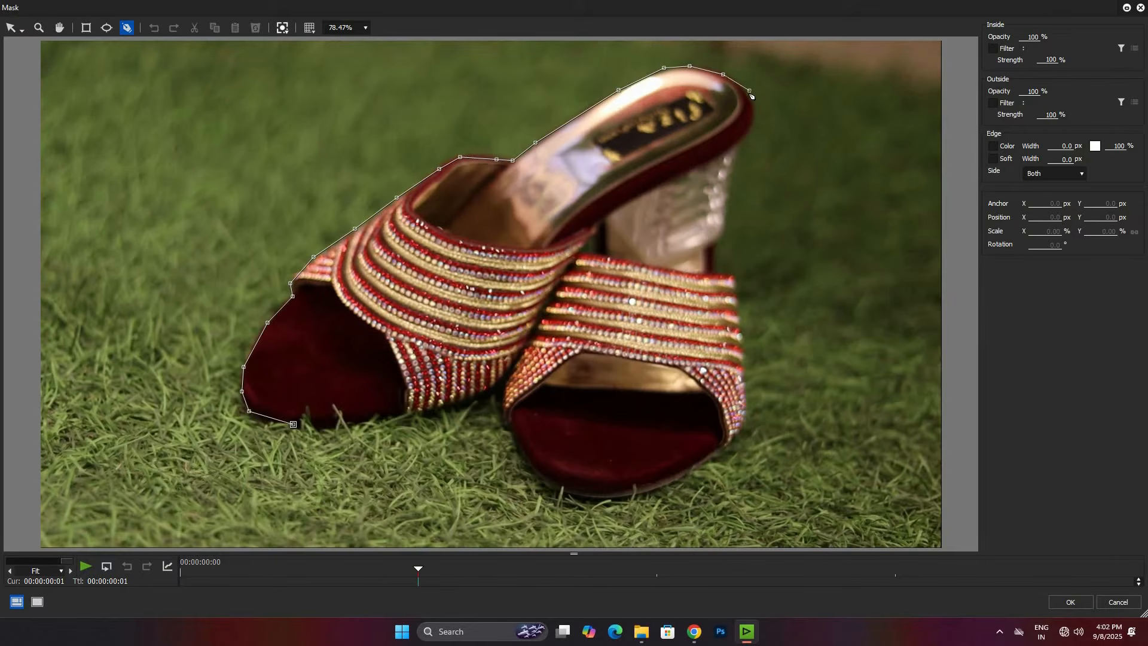
left_click(749, 129)
left_click(737, 159)
left_click(725, 186)
left_click(725, 217)
left_click(722, 235)
left_click(714, 275)
left_click(735, 276)
left_click(740, 347)
left_click(745, 377)
left_click(748, 414)
left_click(727, 445)
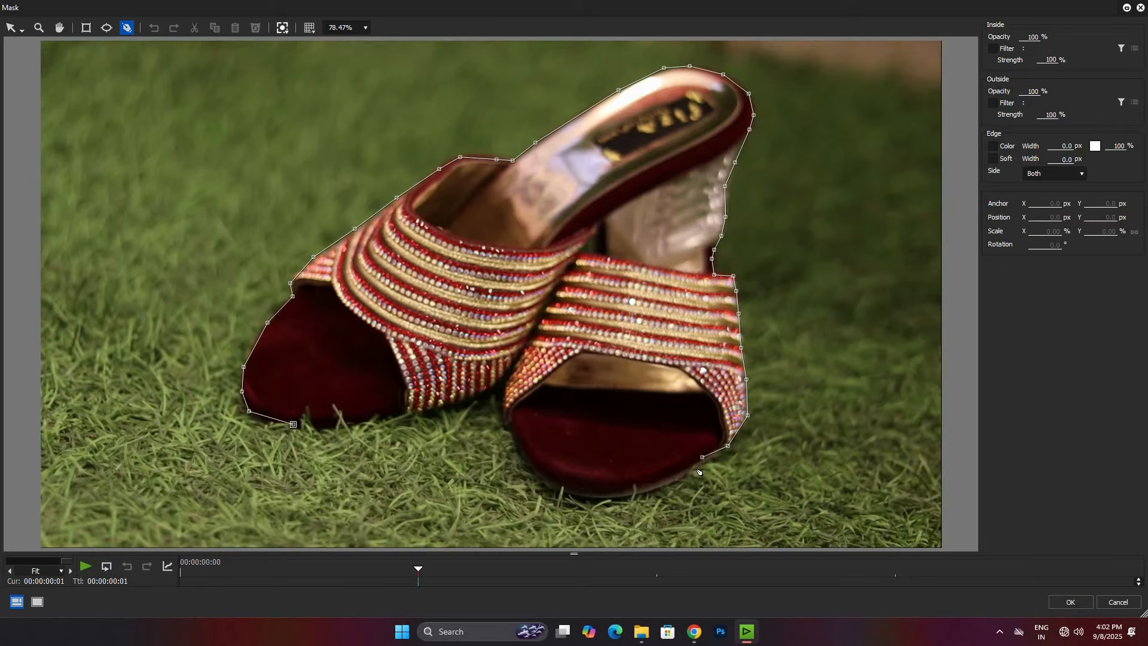
left_click(668, 485)
left_click(636, 494)
left_click(609, 496)
left_click(574, 496)
left_click(550, 481)
left_click(514, 443)
left_click(501, 411)
left_click(503, 390)
left_click(516, 360)
left_click(482, 392)
left_click(449, 404)
left_click(427, 412)
left_click(384, 419)
left_click(339, 424)
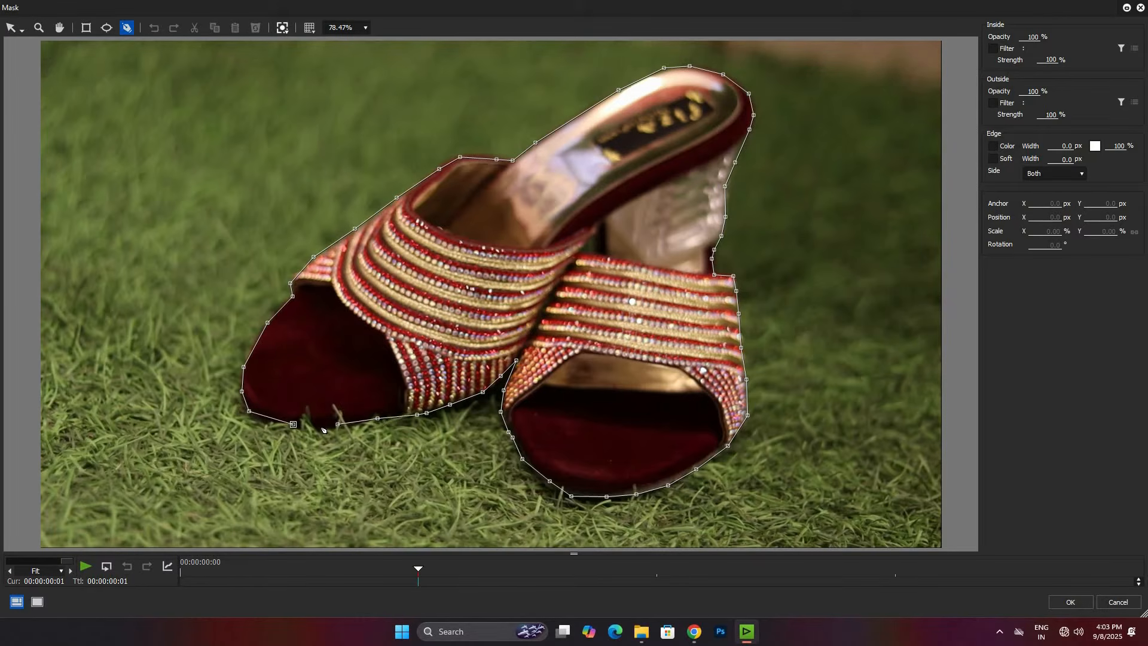
left_click(293, 423)
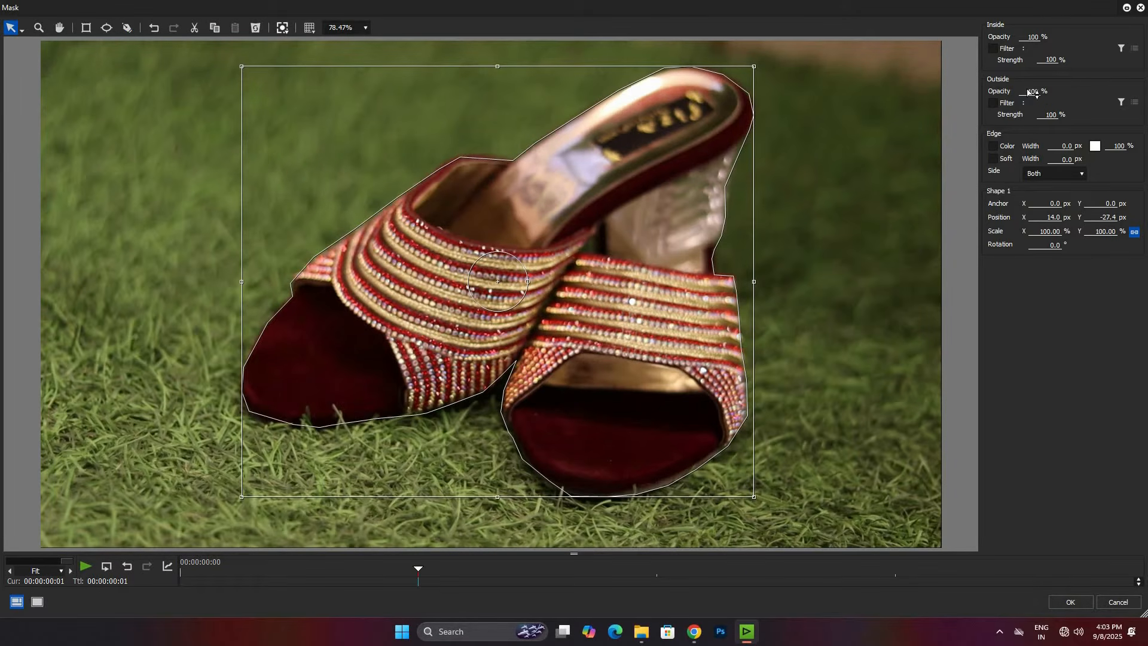
Step: Set the mask's outside opacity to 0% and apply the mask
left_click(1074, 100)
type("0")
key("Return")
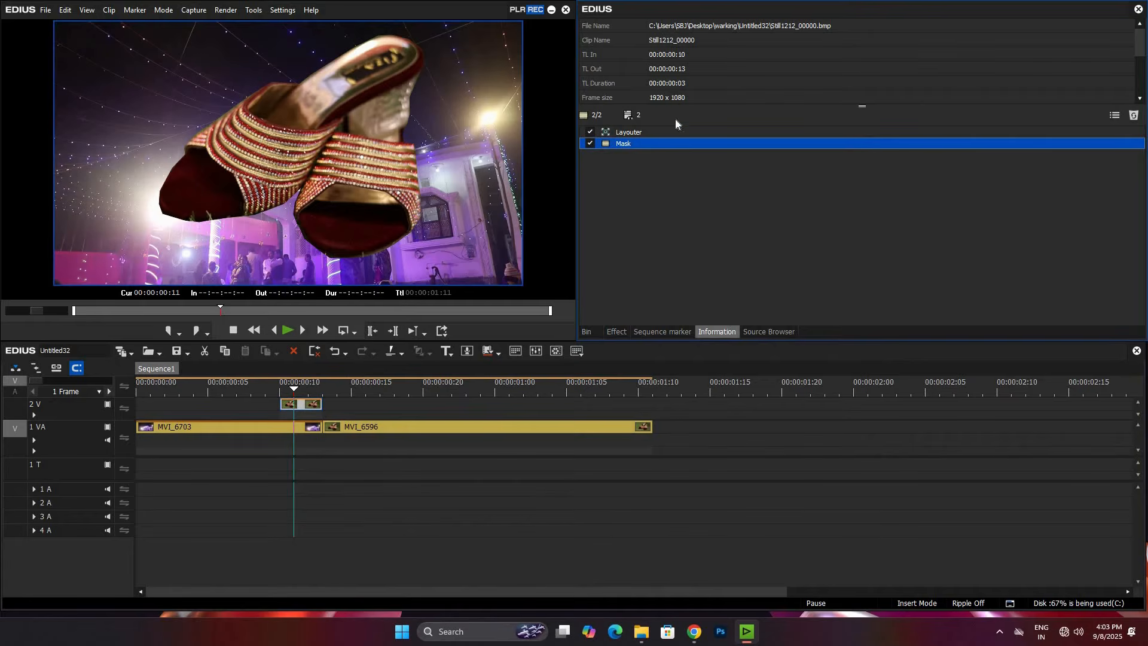
Step: Move Layouter below Mask in the still clip's effect order and add keyframes for all Layouter parameters at 00:00:00:03
left_click_drag(634, 133, 632, 142)
double_click(628, 144)
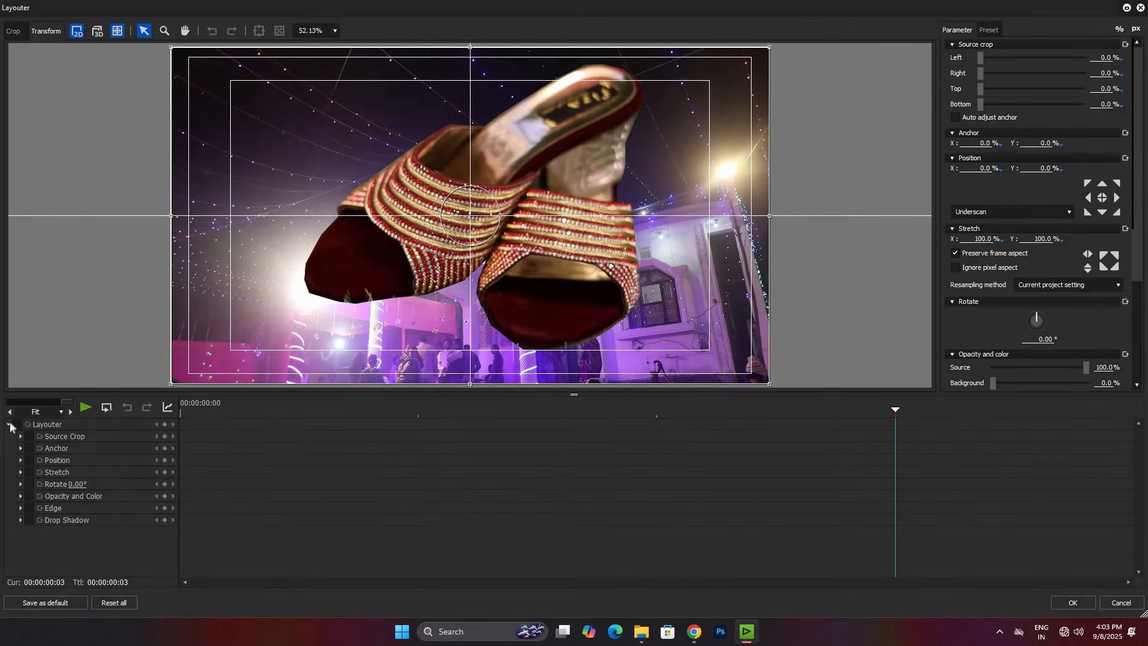
left_click(165, 425)
Step: Set the Layouter Y position to 100% at the first frame and apply the layout
left_click(203, 442)
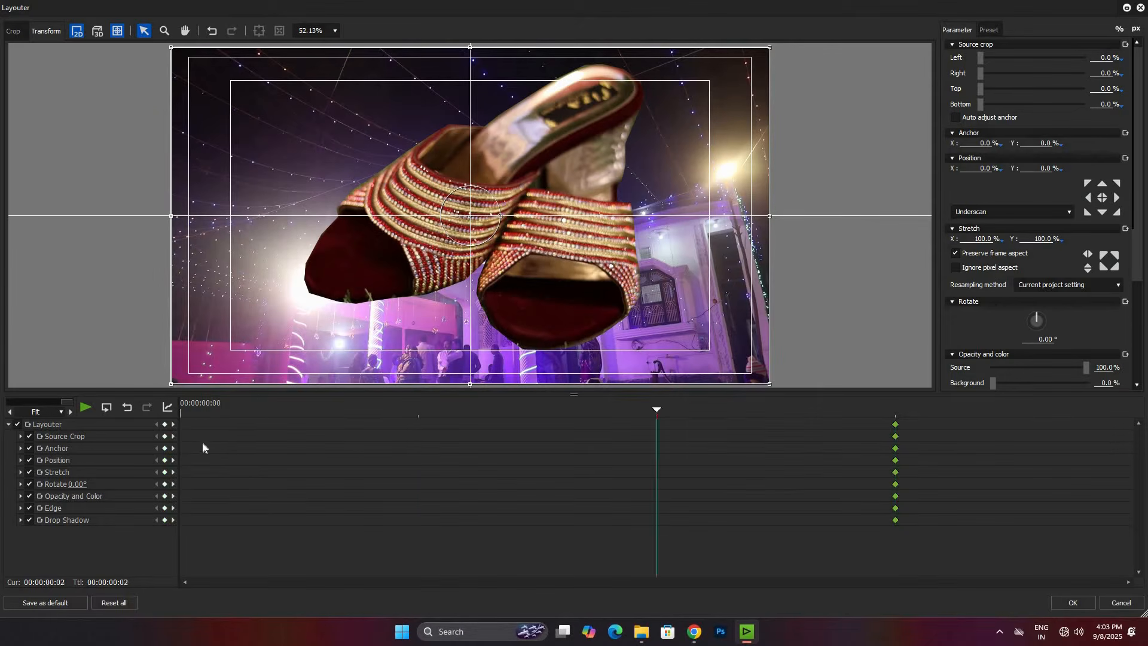
left_click(1043, 168)
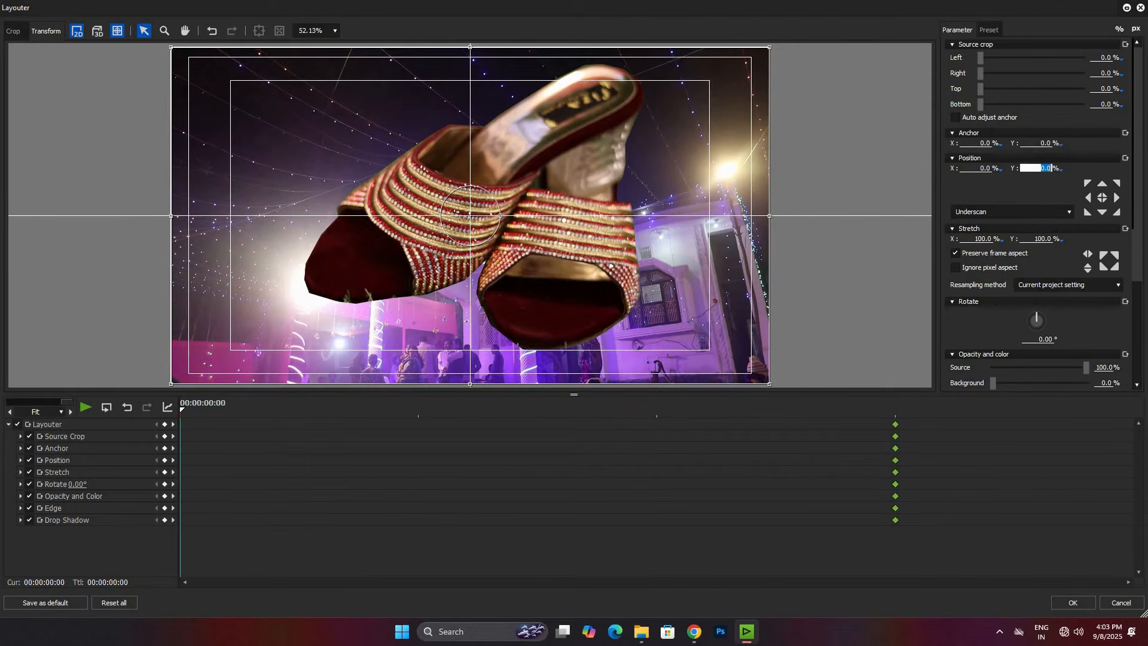
type("100")
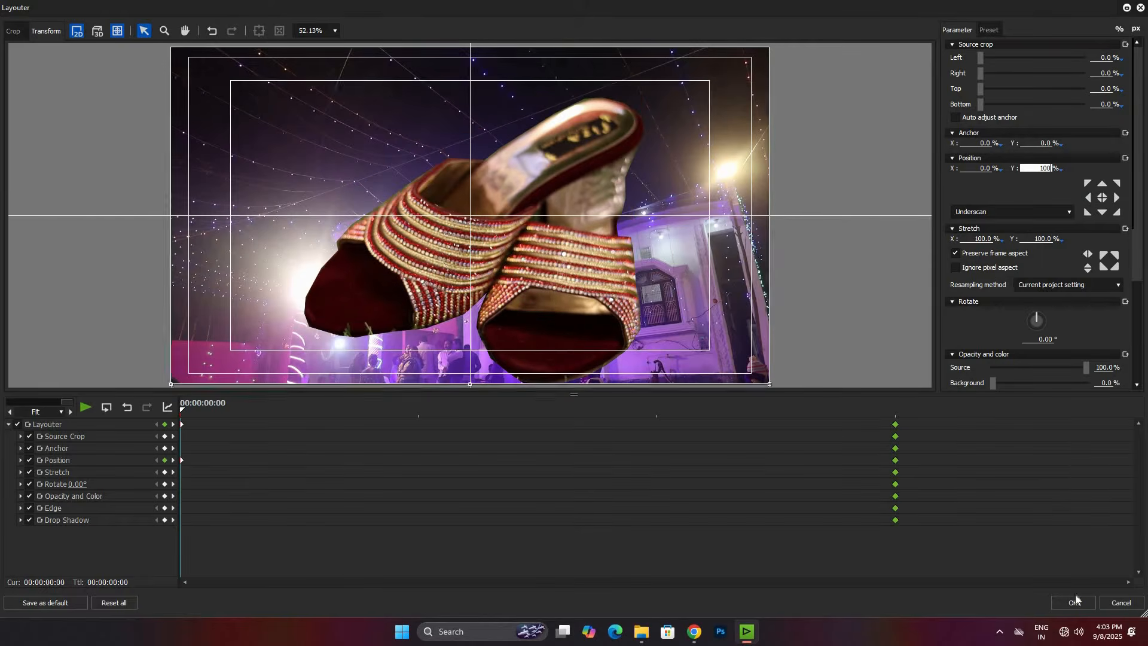
left_click(1074, 603)
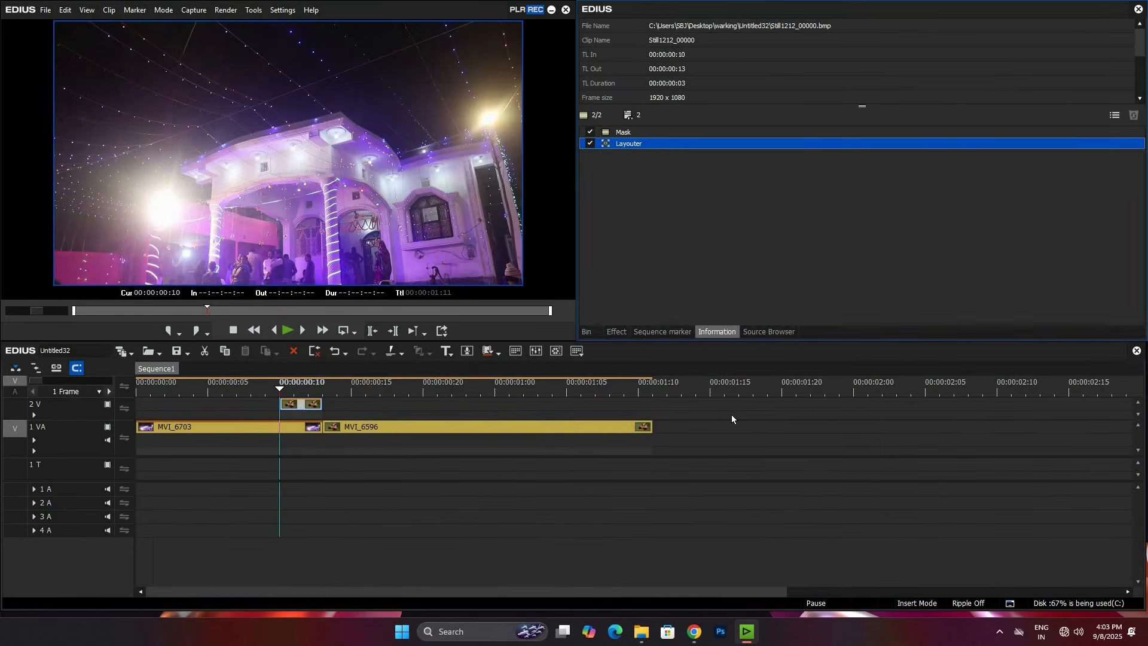
Step: Play back the sequence and step through the frames of the still clip to examine the heels' entrance animation
key("space")
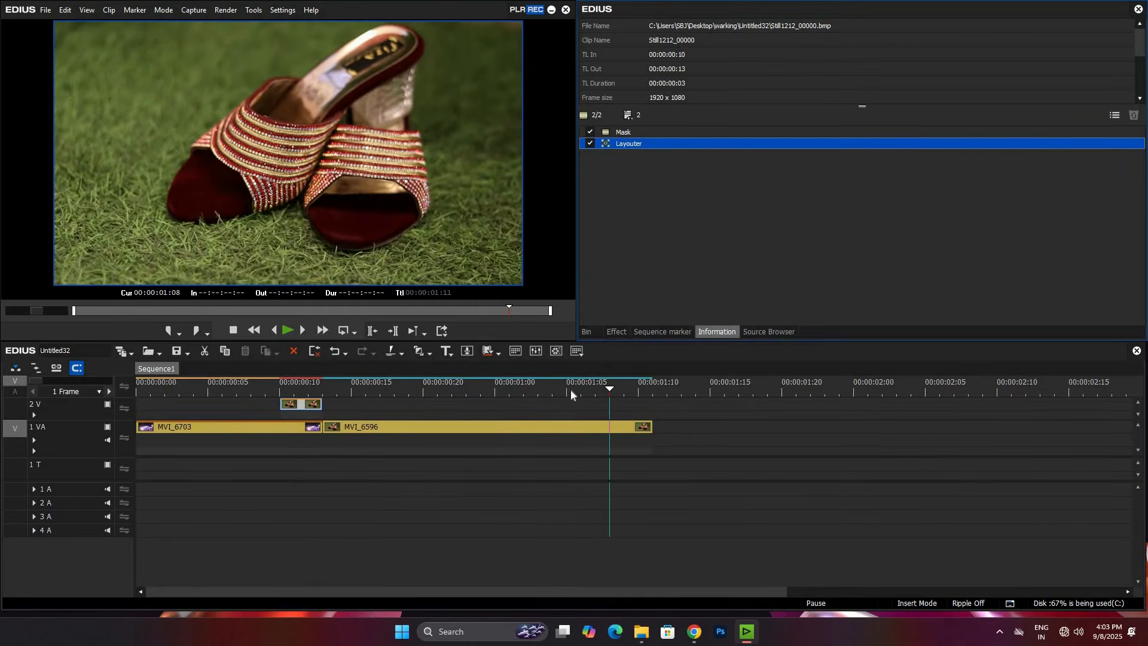
key("Left")
key("Left")
key("Left")
key("Left")
key("Left")
key("Left")
key("Left")
key("Left")
key("Left")
key("Left")
key("Left")
key("Left")
key("Left")
key("Left")
key("Left")
key("Left")
key("Left")
key("Left")
key("Left")
key("Left")
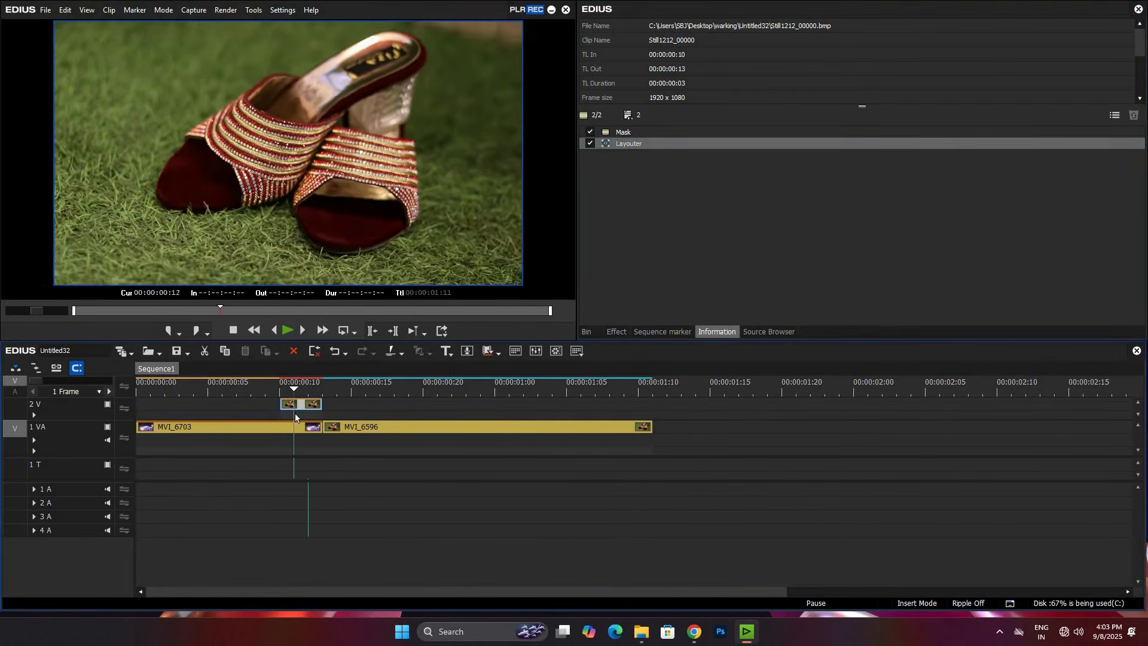
left_click(296, 414)
left_click(302, 400)
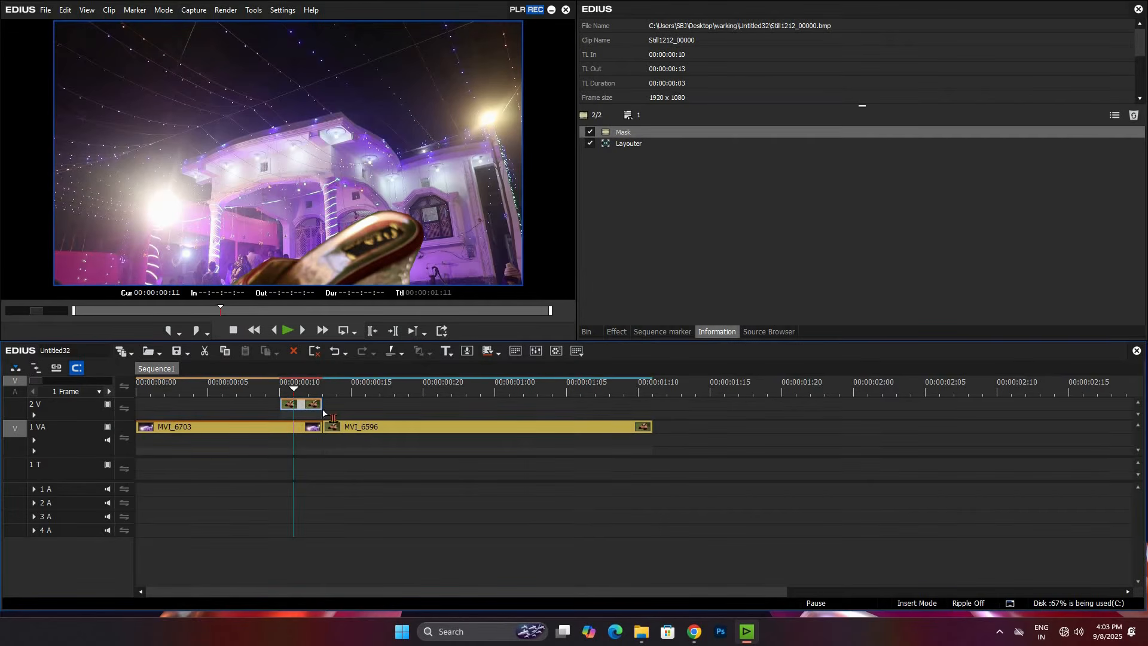
Step: Extend the venue clip and the heels still clip above it by one frame, to end at 00:00:00:14
mouse_move(388, 428)
left_mouse_down()
mouse_move(416, 428)
mouse_move(403, 428)
left_mouse_up()
left_click_drag(330, 408, 347, 410)
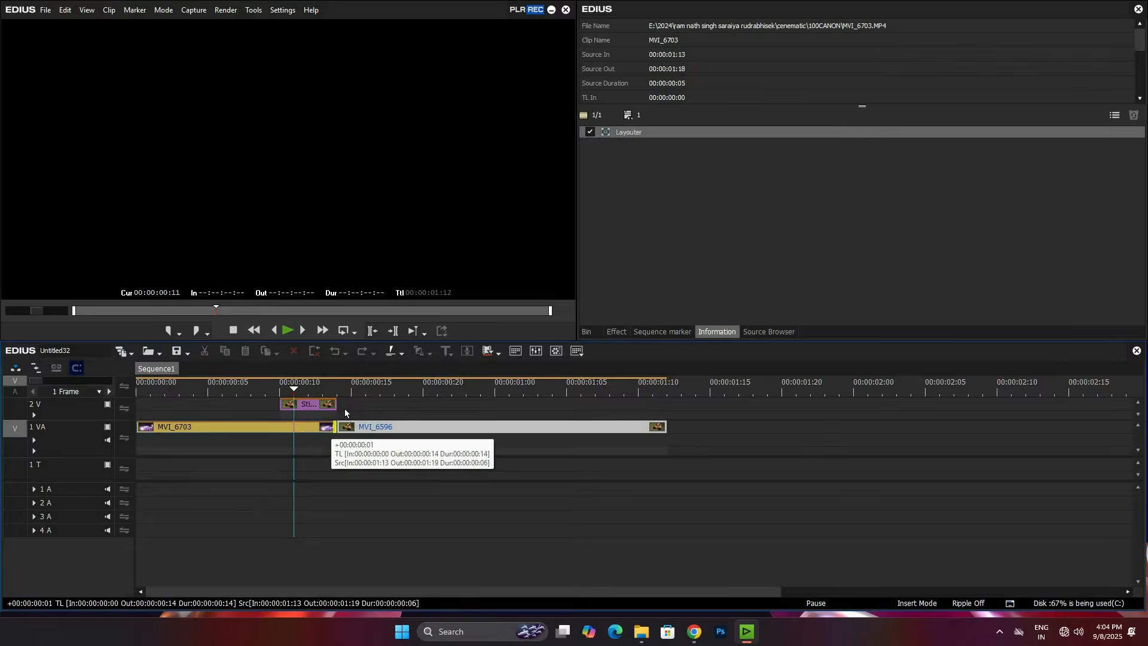
Step: Check the heels still's mask outline and Layouter keyframes, and play back the transition
left_click(318, 406)
double_click(643, 134)
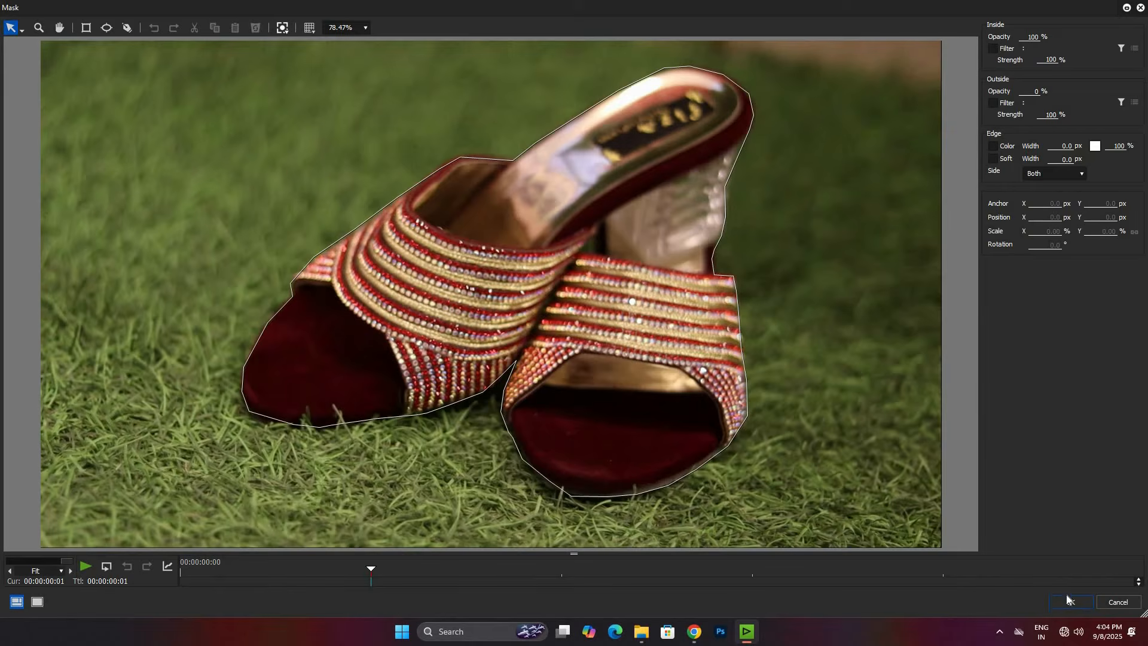
key("Return")
double_click(654, 145)
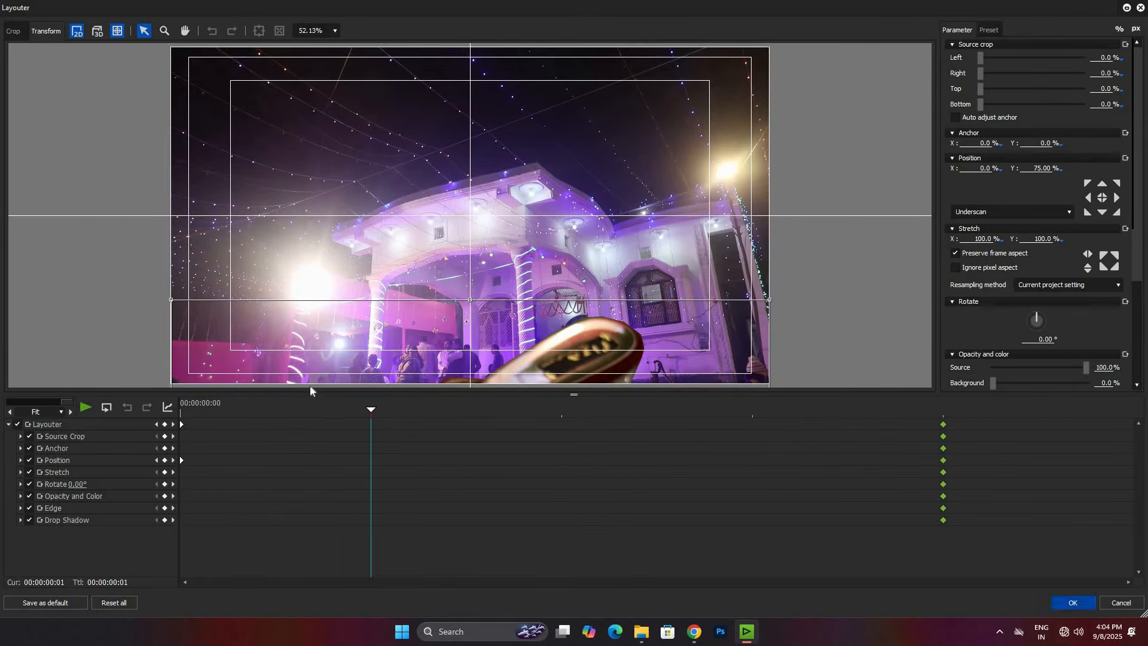
key("Return")
left_click(490, 552)
scroll(560, 495, "down", 1)
key("space")
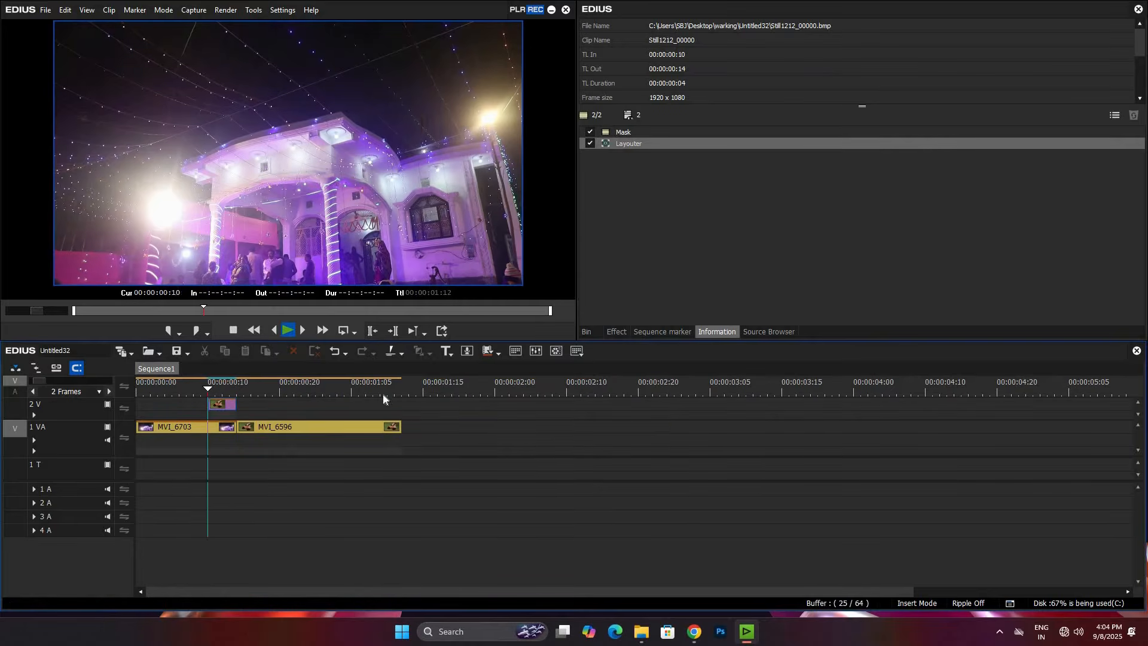
Step: Set the speed of heels clip MVI_6596 to 40% without changing its timeline duration, and play it back
left_click(258, 428)
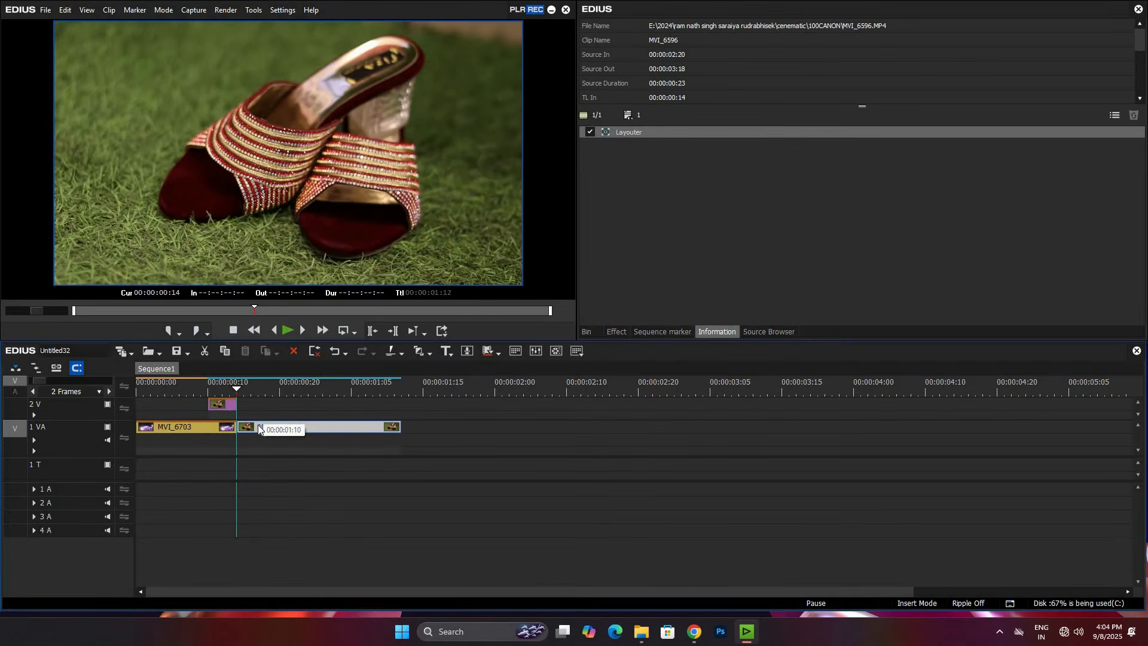
key("alt+e")
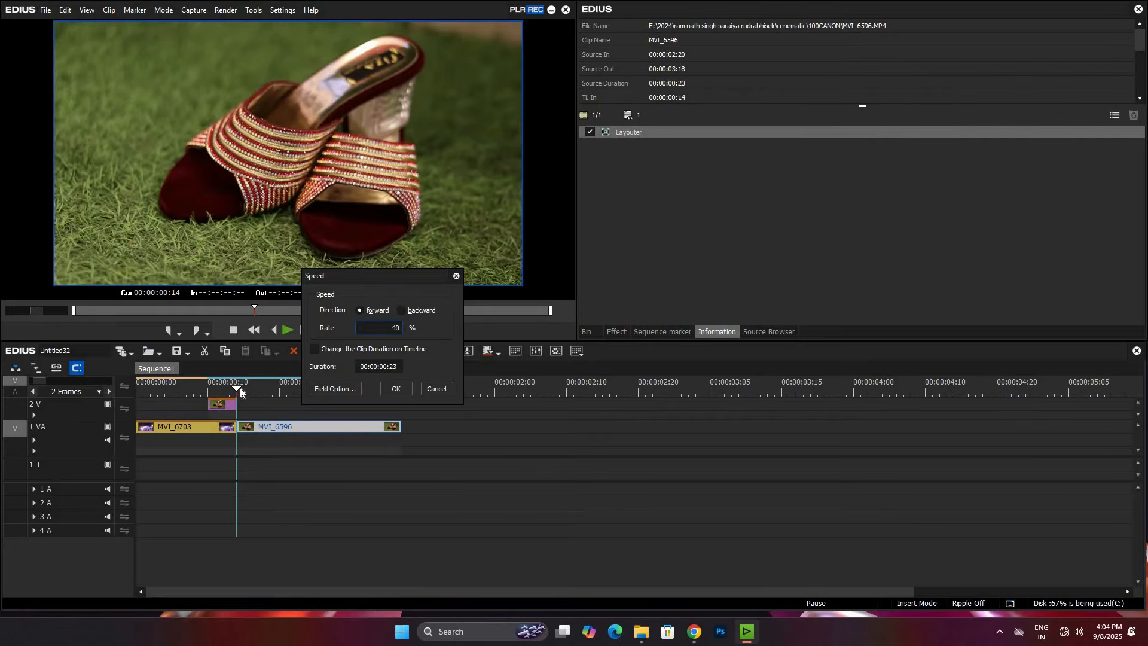
key("Return")
key("space")
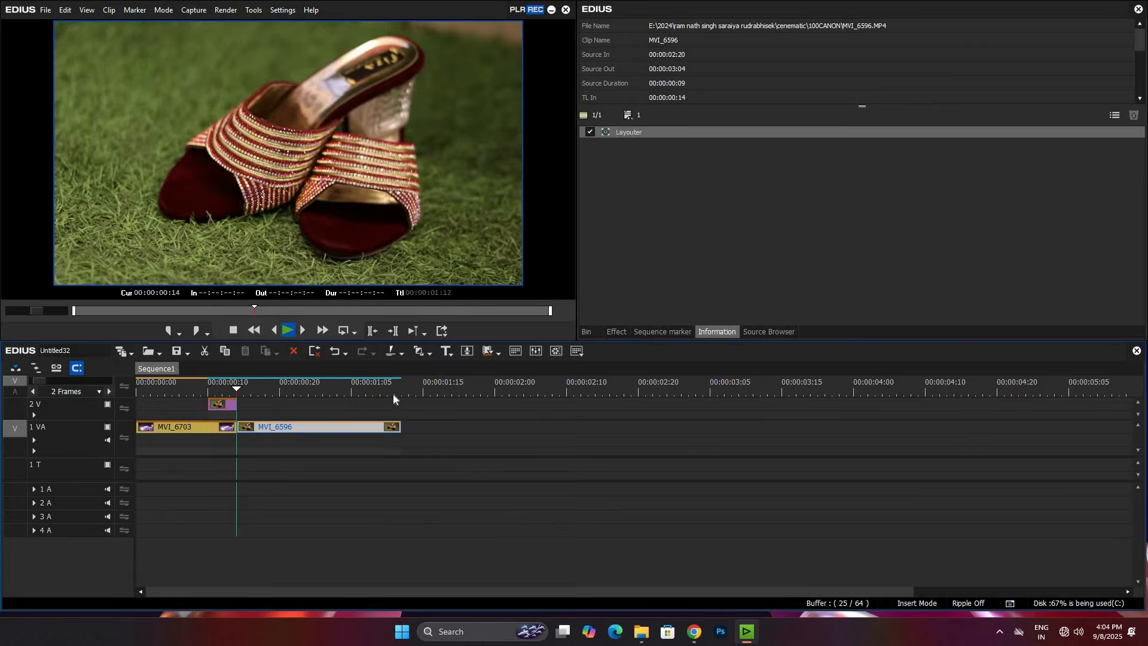
key("space")
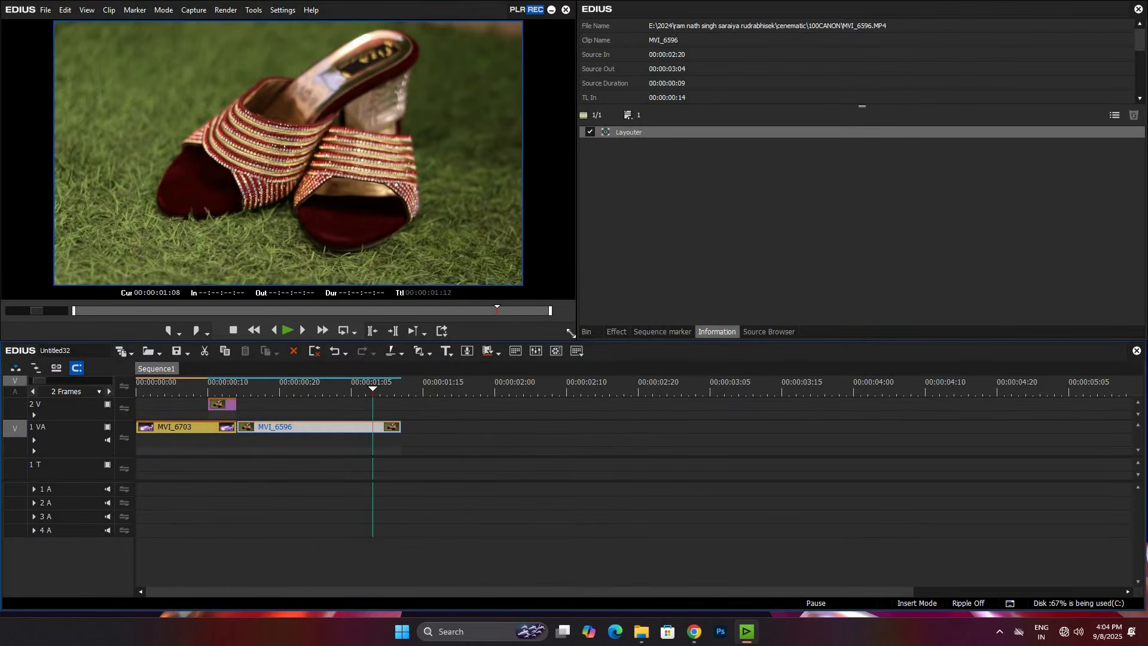
Step: Place bride clip MVI_6664 from the bin on track 2 V above the end of the heels clip
key("ctrl+t")
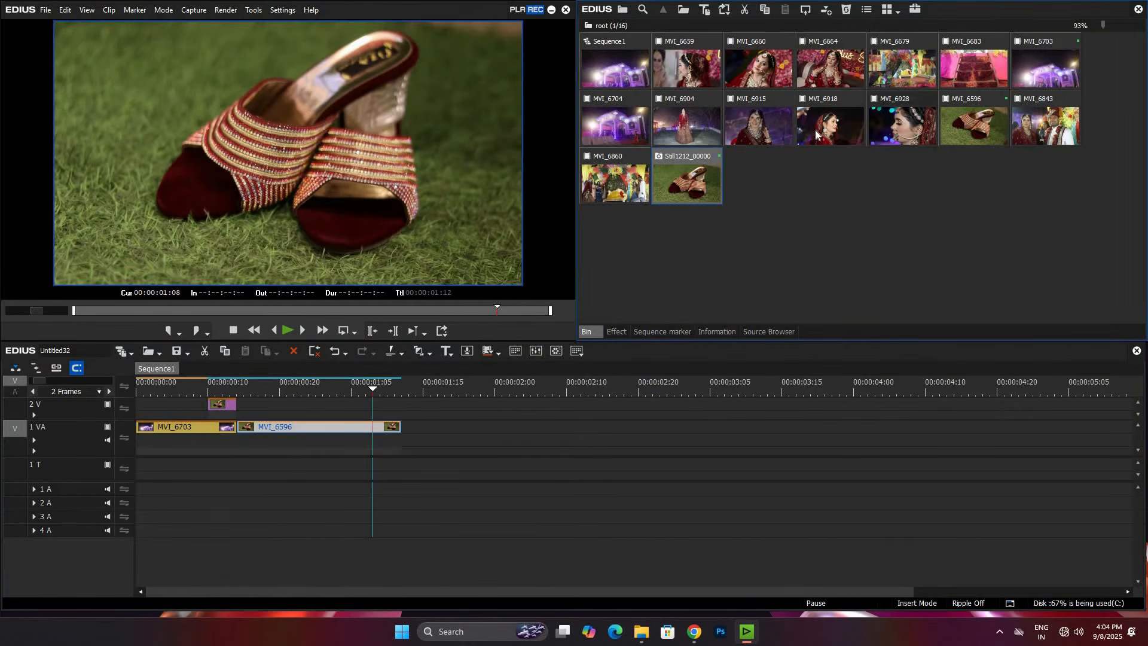
left_click(756, 138)
left_click_drag(835, 83, 377, 406)
key("Delete")
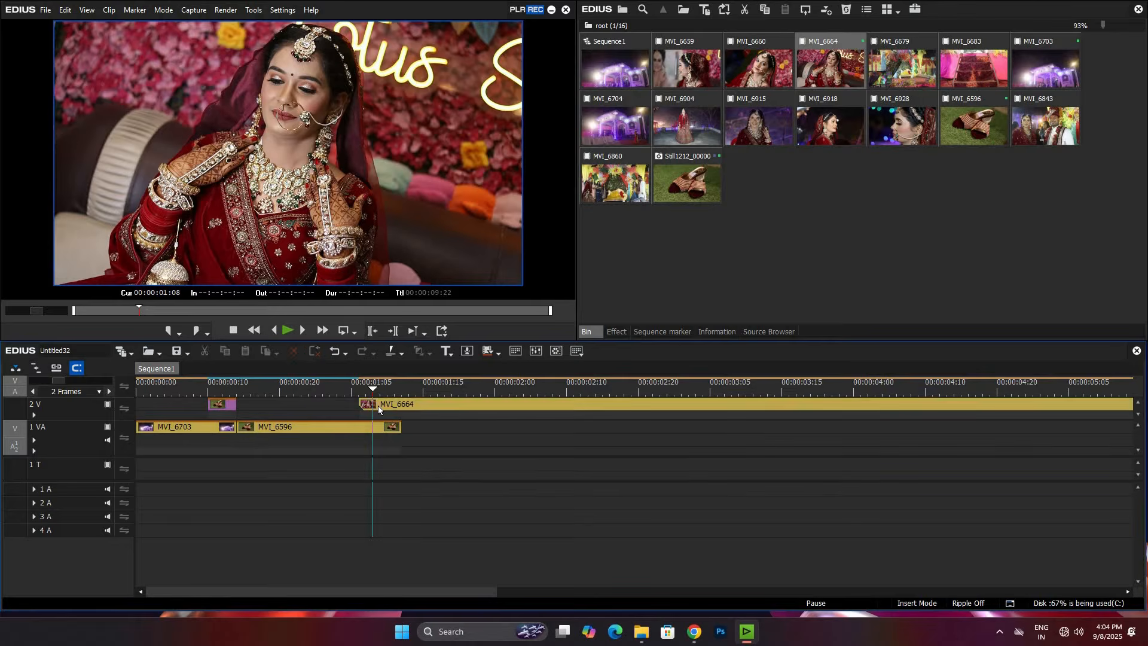
Step: Shorten the heels clip to end at 00:00:00:24 and move MVI_6664 directly after it on track 1 VA
left_click(378, 405)
left_click_drag(381, 400, 330, 408)
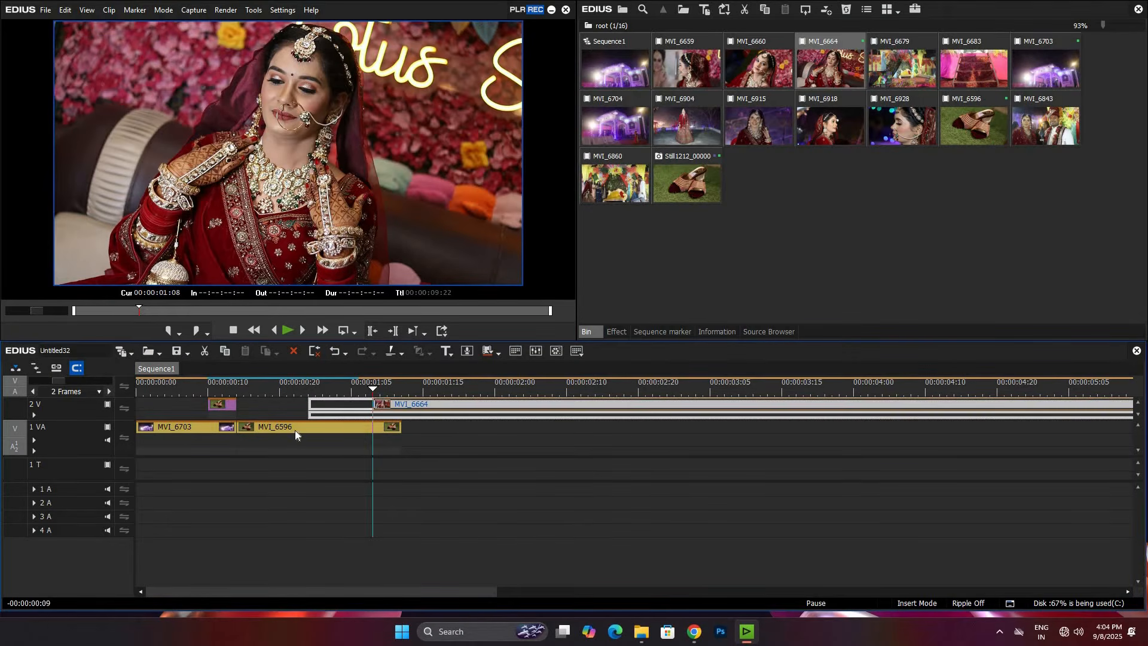
left_click(303, 426)
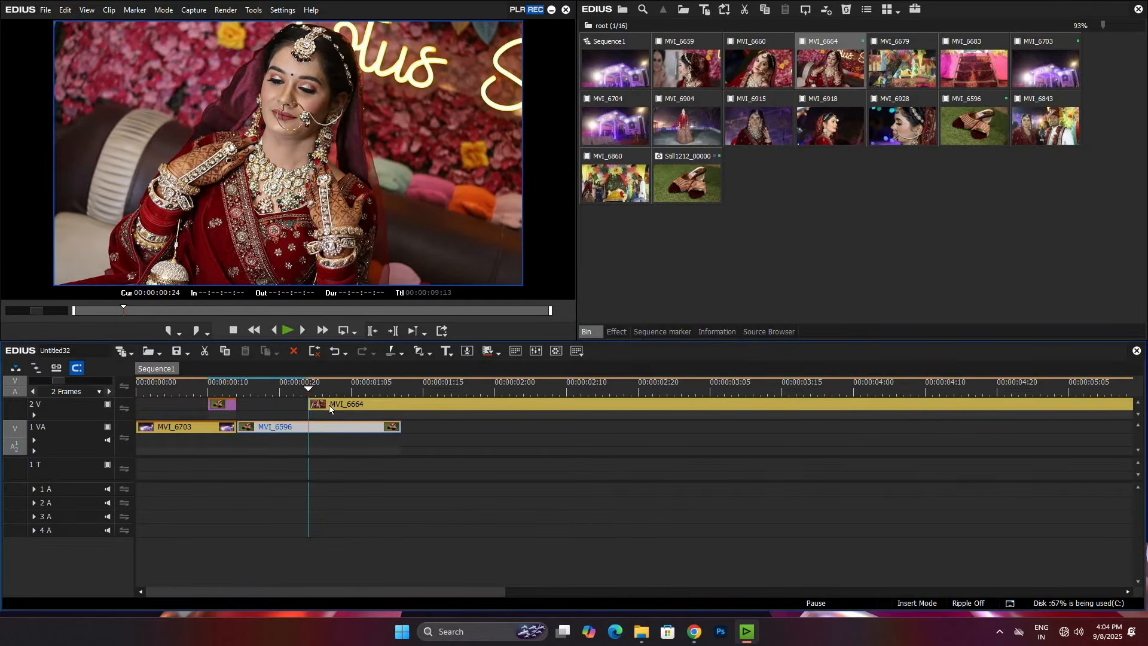
left_click_drag(329, 408, 325, 428)
key("ctrl+p")
key("Right")
key("Right")
key("Right")
key("Right")
key("Right")
key("Right")
key("Right")
key("Right")
key("Right")
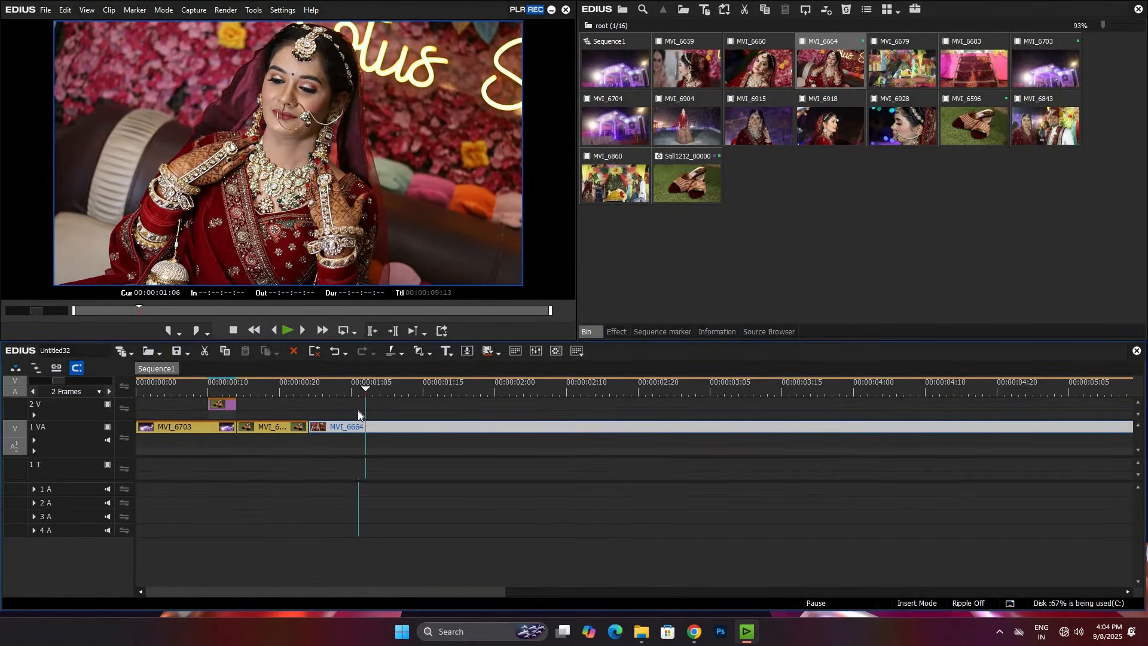
key("Left")
key("Left")
key("Left")
key("Left")
key("Left")
key("Left")
key("Left")
key("Left")
key("Left")
key("ctrl+z")
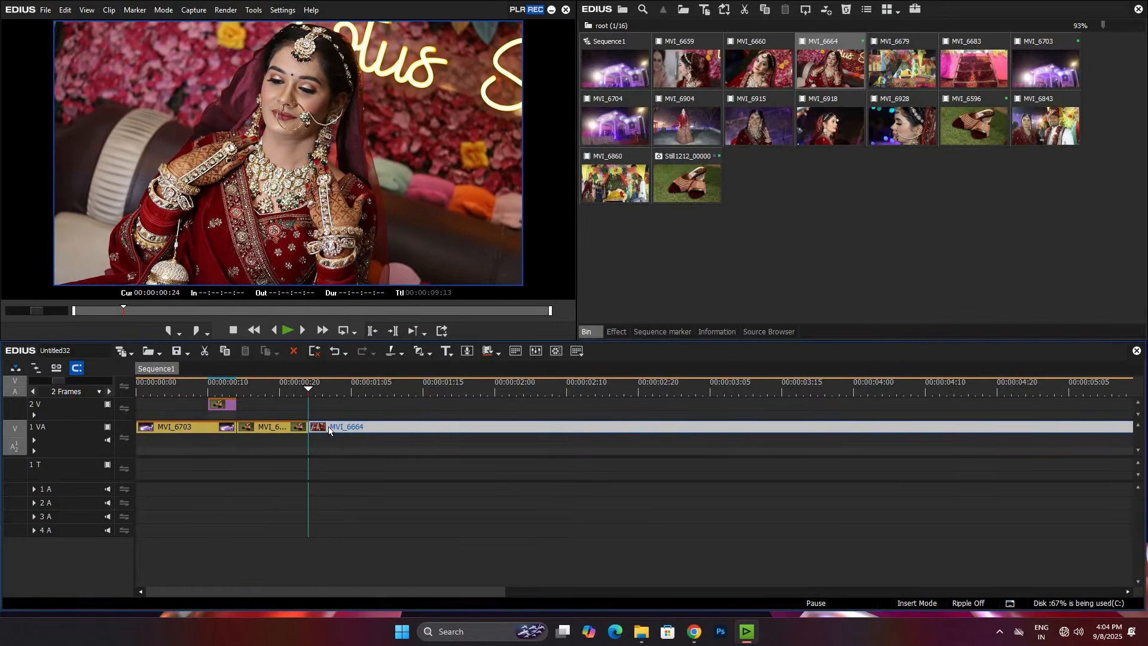
Step: Create a still image from the first frame of MVI_6664 and place it on track 2 V at 00:00:00:20
left_click(109, 10)
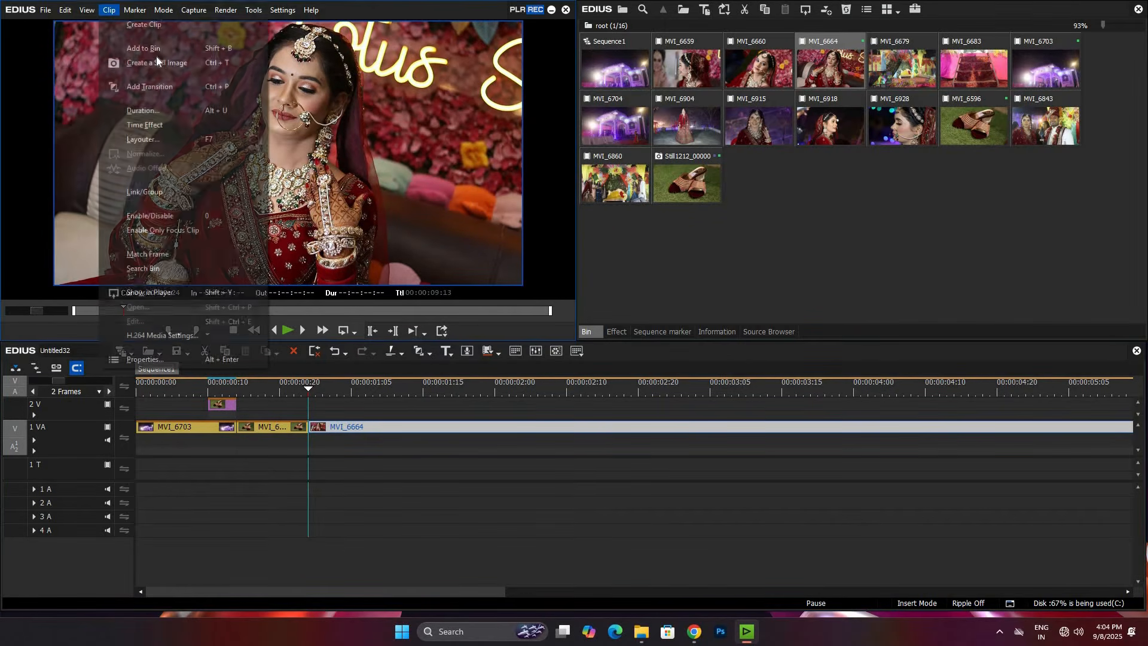
left_click(216, 64)
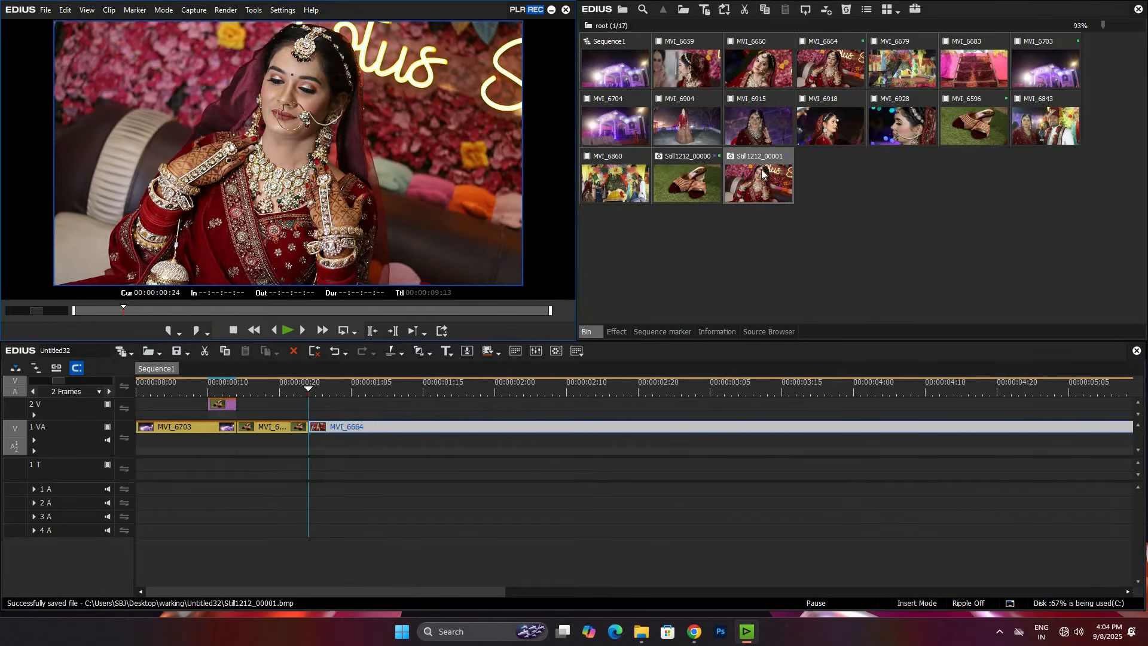
left_click_drag(435, 339, 321, 411)
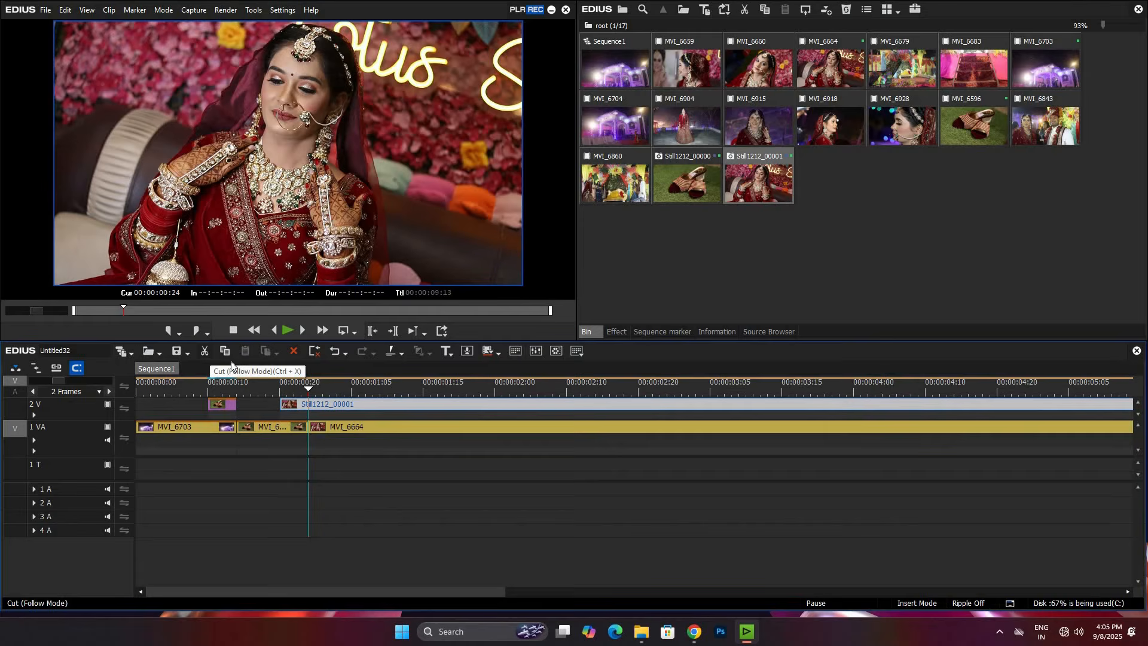
Step: Trim the bride still on track 2 V to end at 00:00:00:24, where MVI_6664 begins
left_click(206, 351)
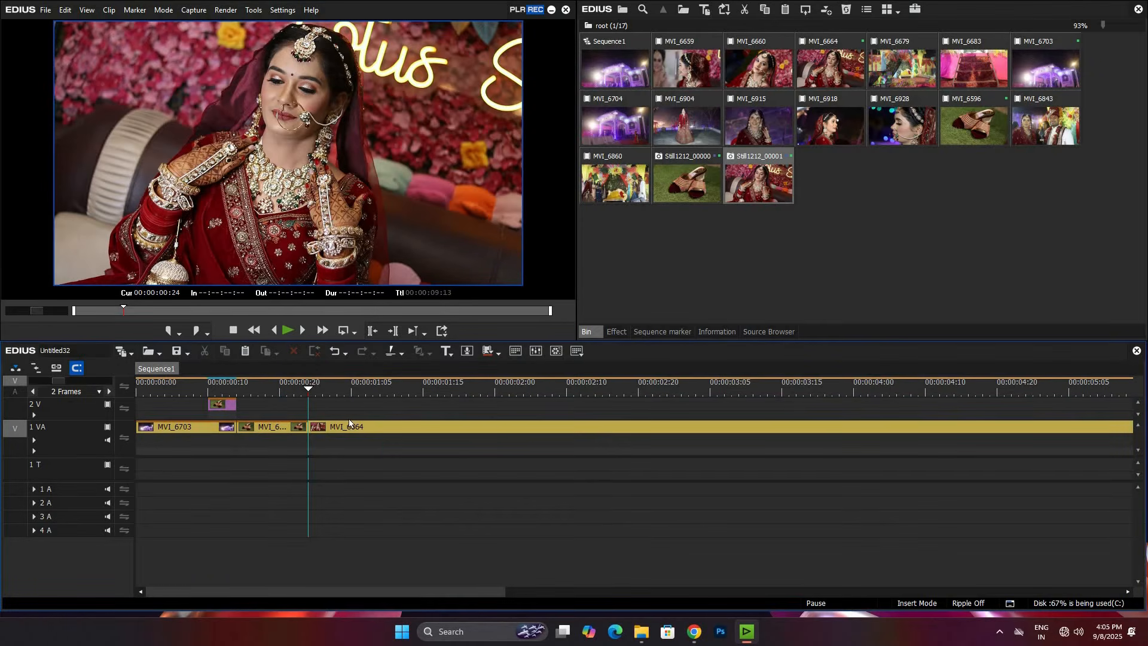
key("ctrl+z")
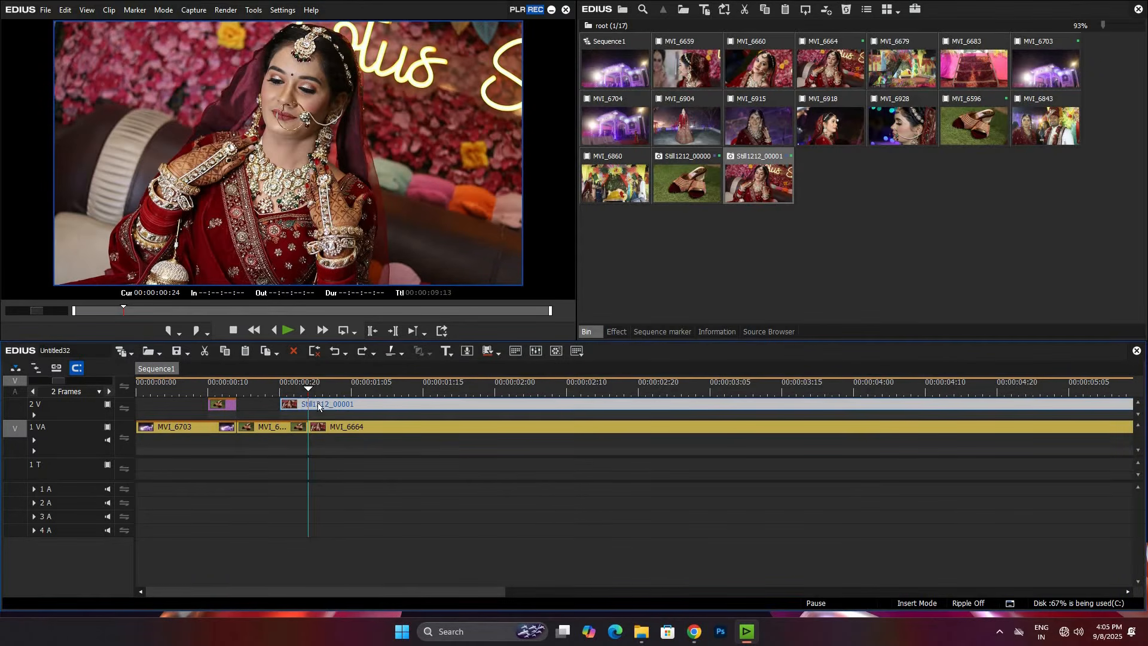
key("m")
key("a")
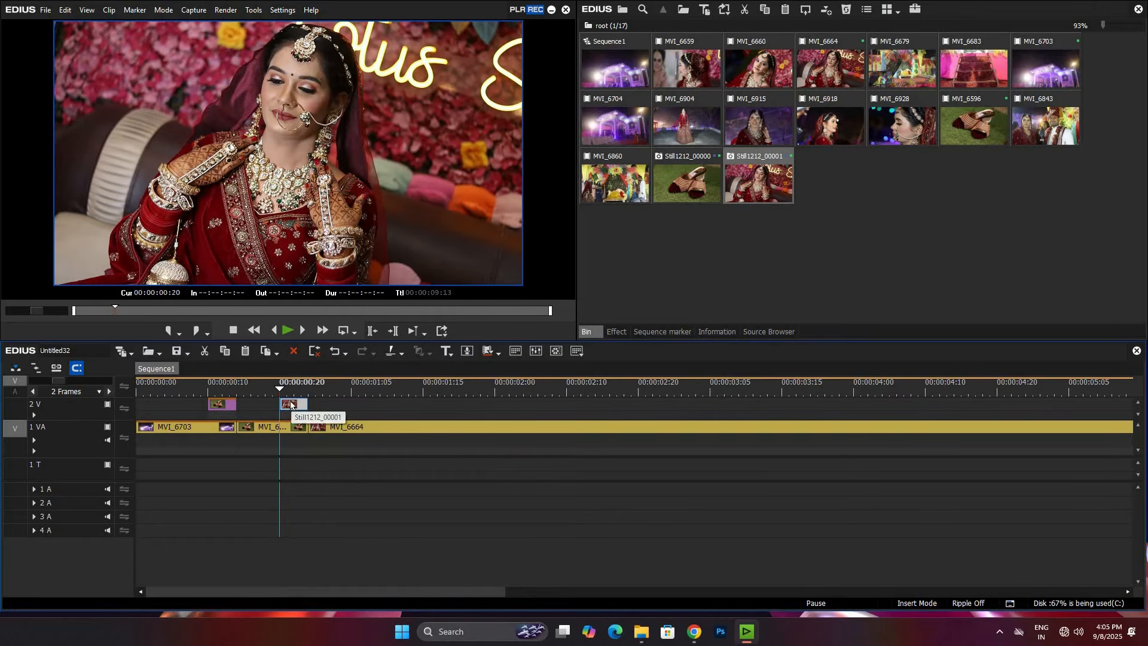
Step: Copy the Mask and Layouter effects from the heels still to the bride still
left_click(228, 406)
left_click(615, 333)
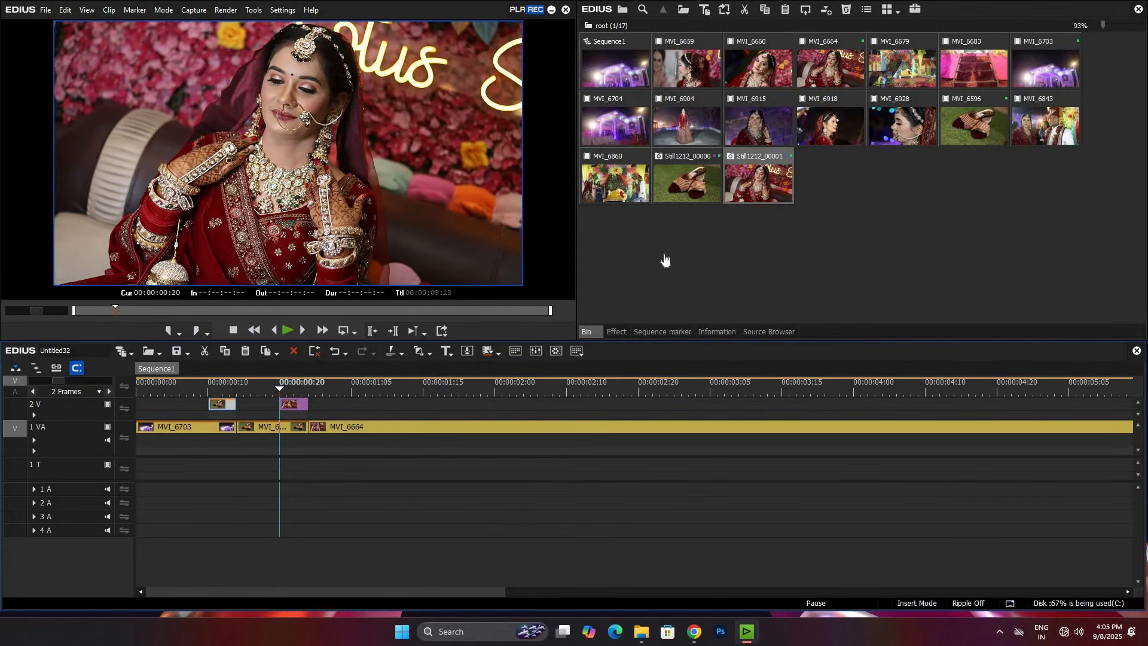
left_click(717, 332)
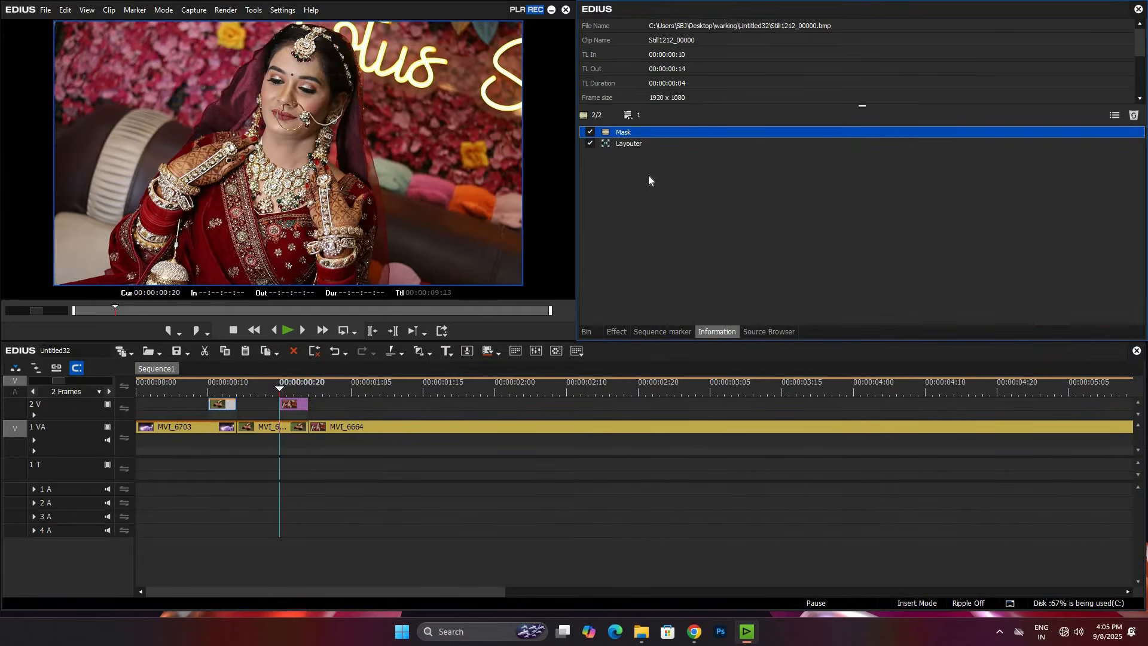
left_click_drag(625, 125, 292, 409)
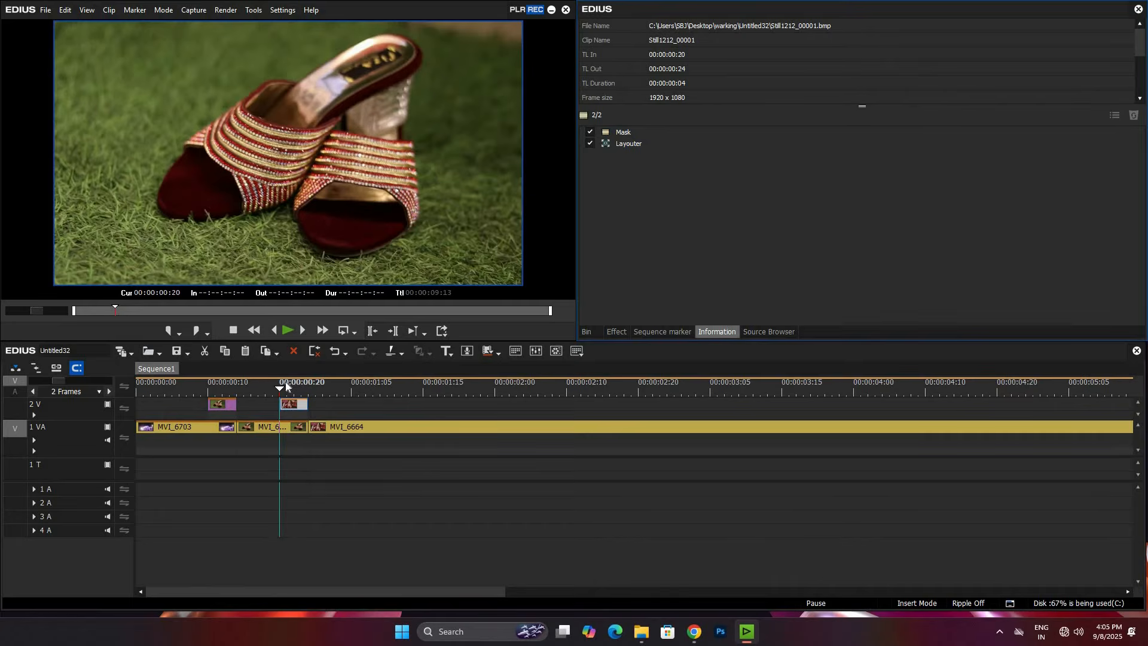
Step: Open the bride still's mask at its second frame and delete the copied heels-shaped outline
left_click(295, 393)
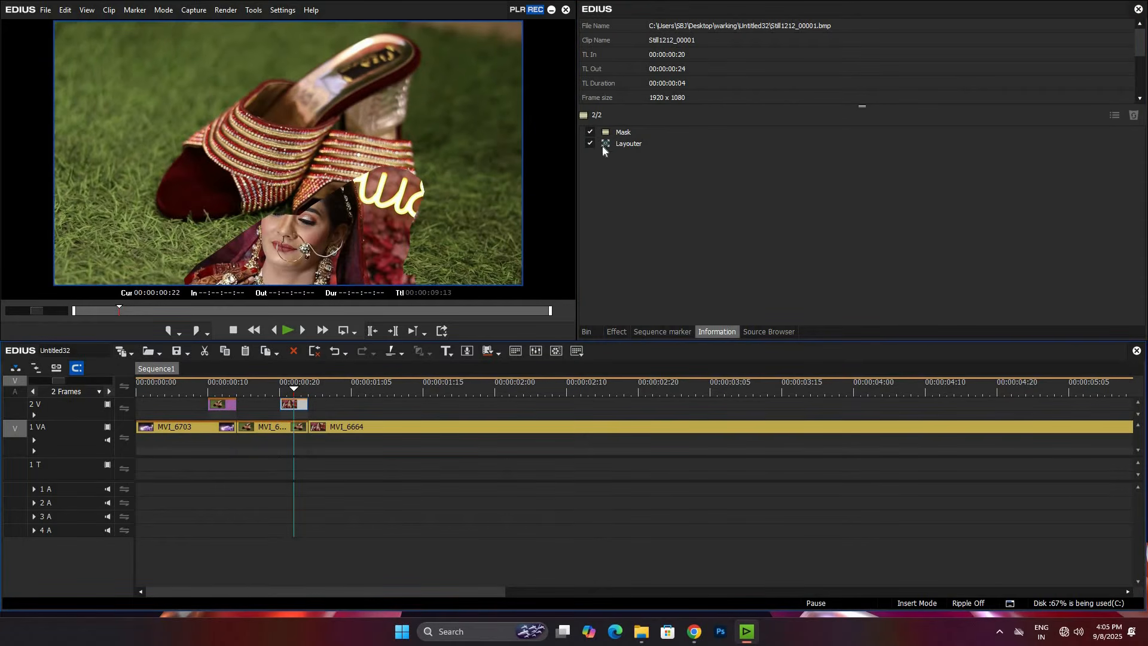
double_click(630, 128)
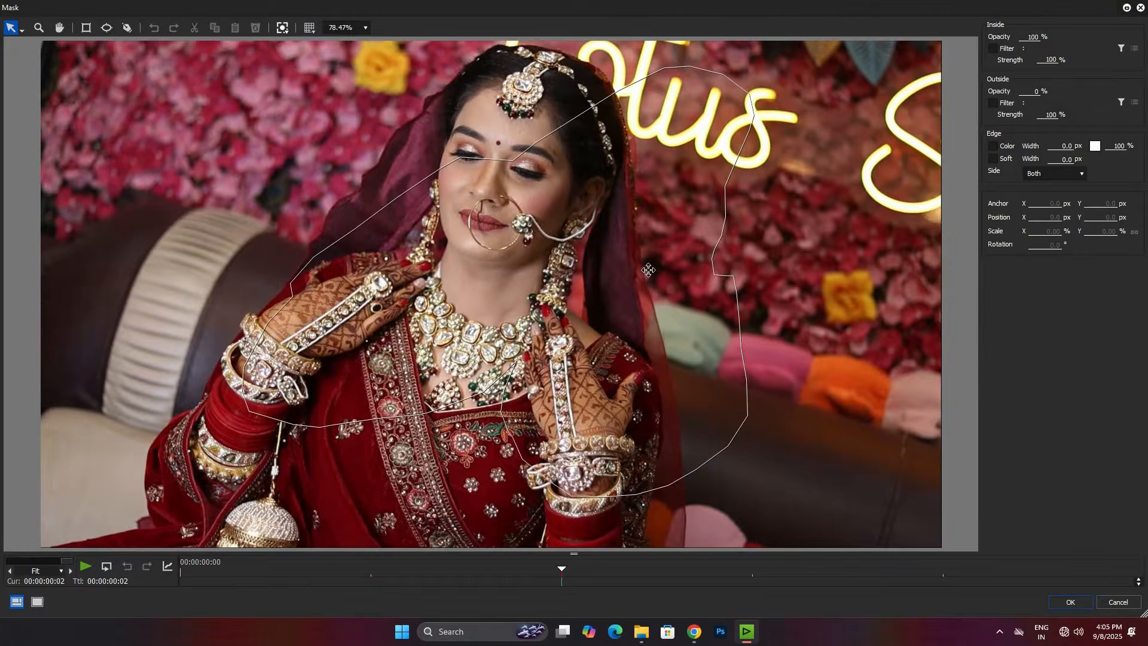
left_click(618, 275)
key("Delete")
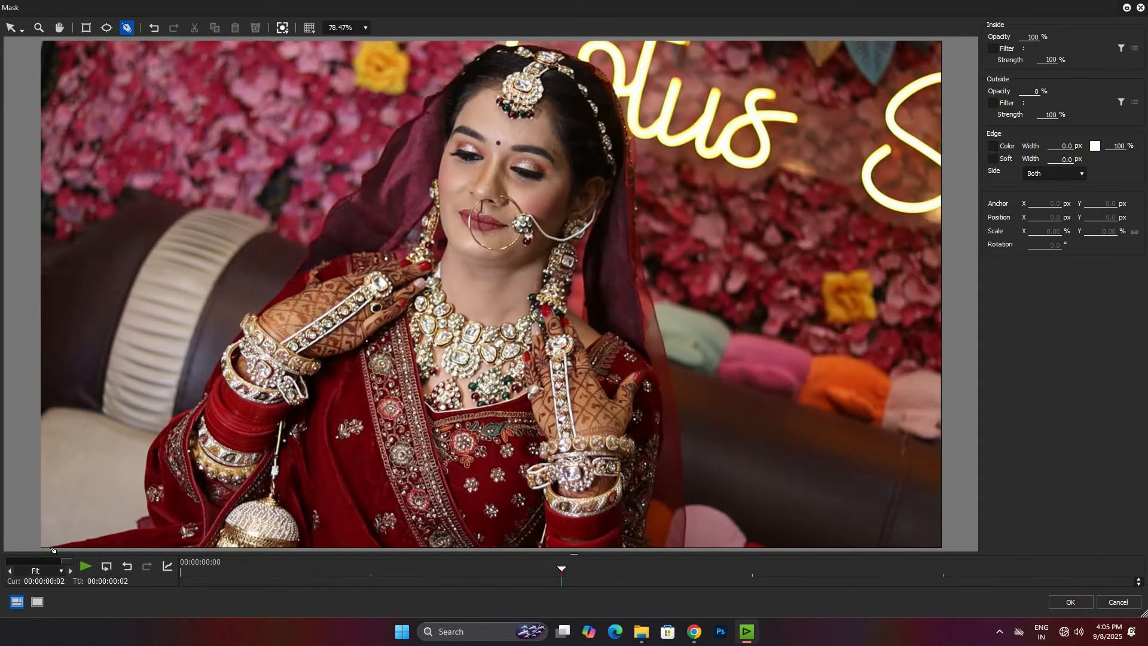
Step: Trace a mask path from the image's lower-left corner along the bride's dress, arm and veil up to her head
left_click(113, 533)
left_click(137, 531)
left_click(149, 452)
left_click(200, 397)
left_click(209, 380)
left_click(224, 355)
left_click(239, 333)
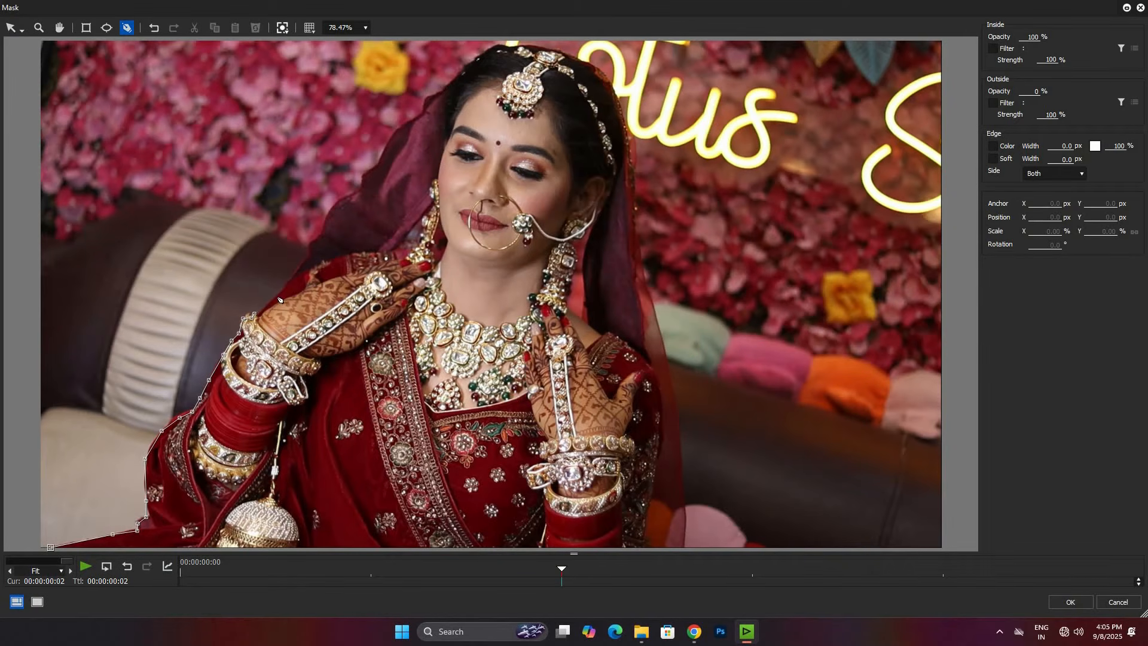
left_click(285, 281)
left_click_drag(382, 161, 389, 148)
left_click_drag(425, 112, 462, 67)
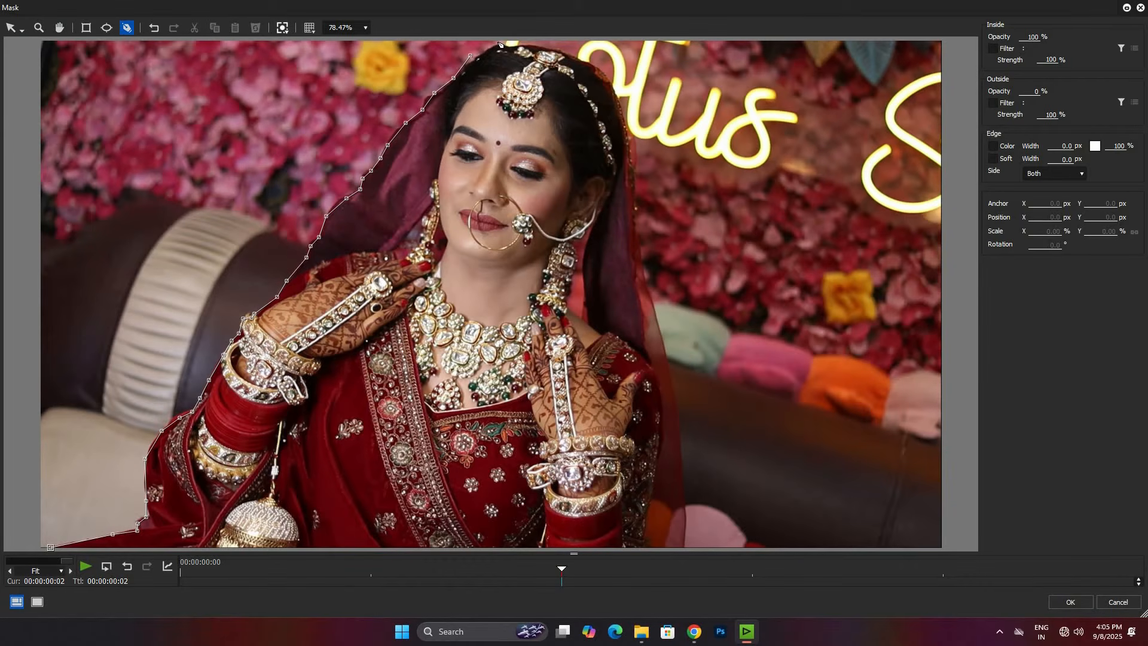
Step: Continue the mask path over her head and down the veil's right edge, close it along the image bottom, and apply the mask
mouse_move(534, 45)
left_mouse_down()
mouse_move(613, 70)
mouse_move(636, 144)
left_mouse_up()
left_click(635, 182)
left_click(636, 208)
left_click(648, 283)
left_click(684, 446)
left_click(684, 541)
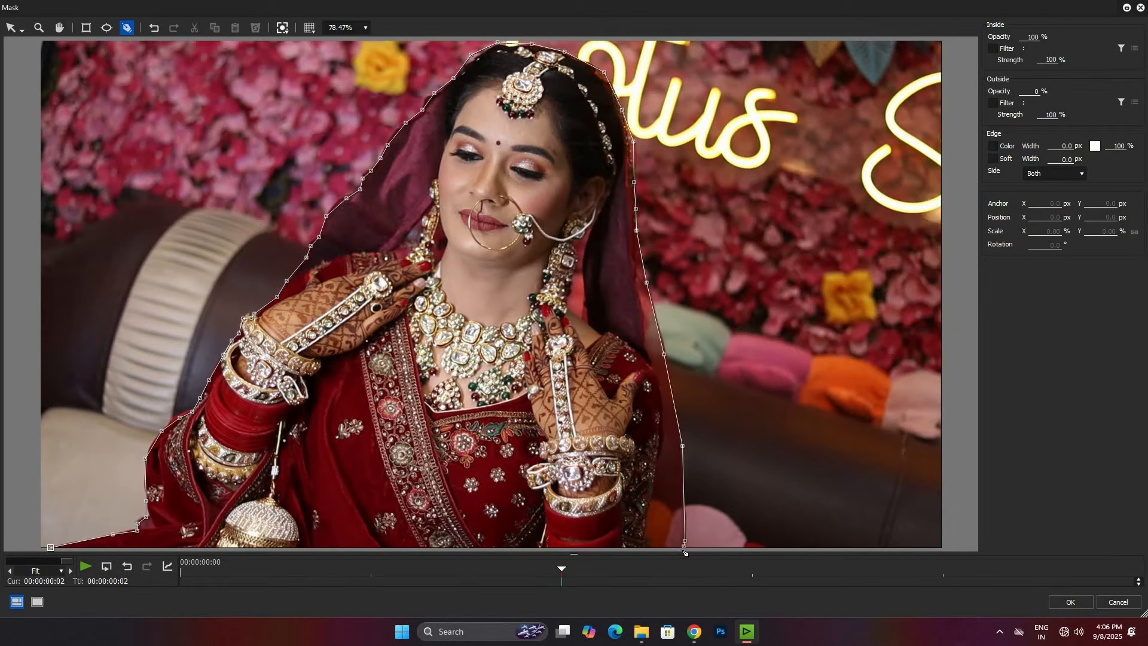
left_click(365, 27)
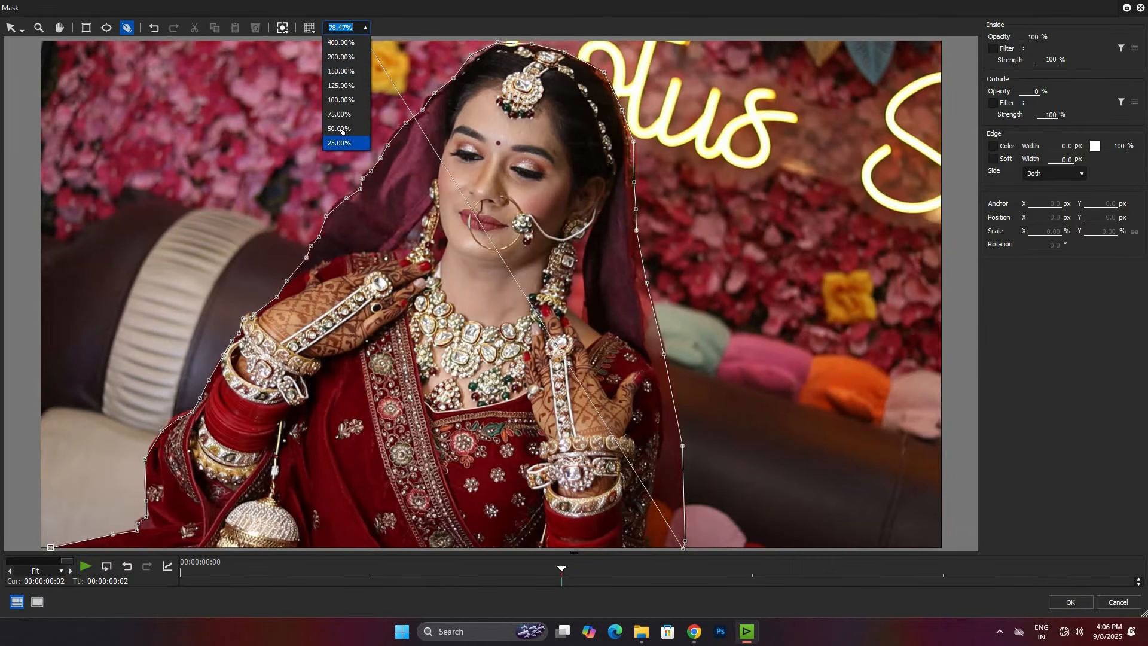
left_click(339, 129)
left_click(389, 447)
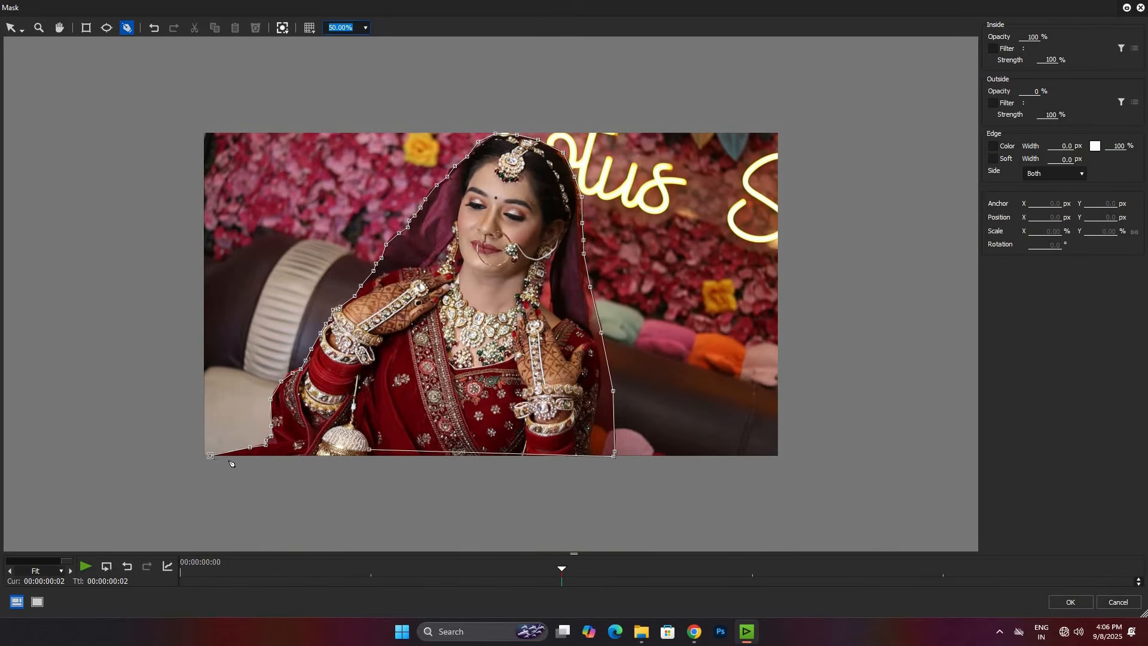
left_click(209, 455)
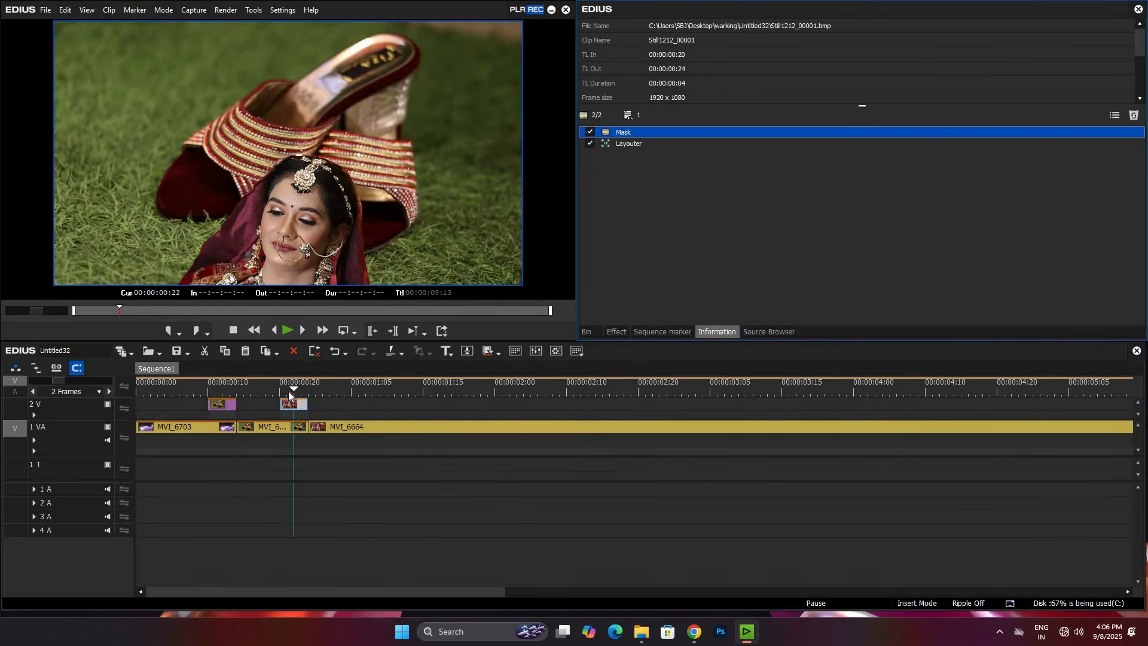
Step: Play back the bride's entrance over the heels clip and select MVI_6664 on track 1 VA
left_click_drag(288, 391, 265, 399)
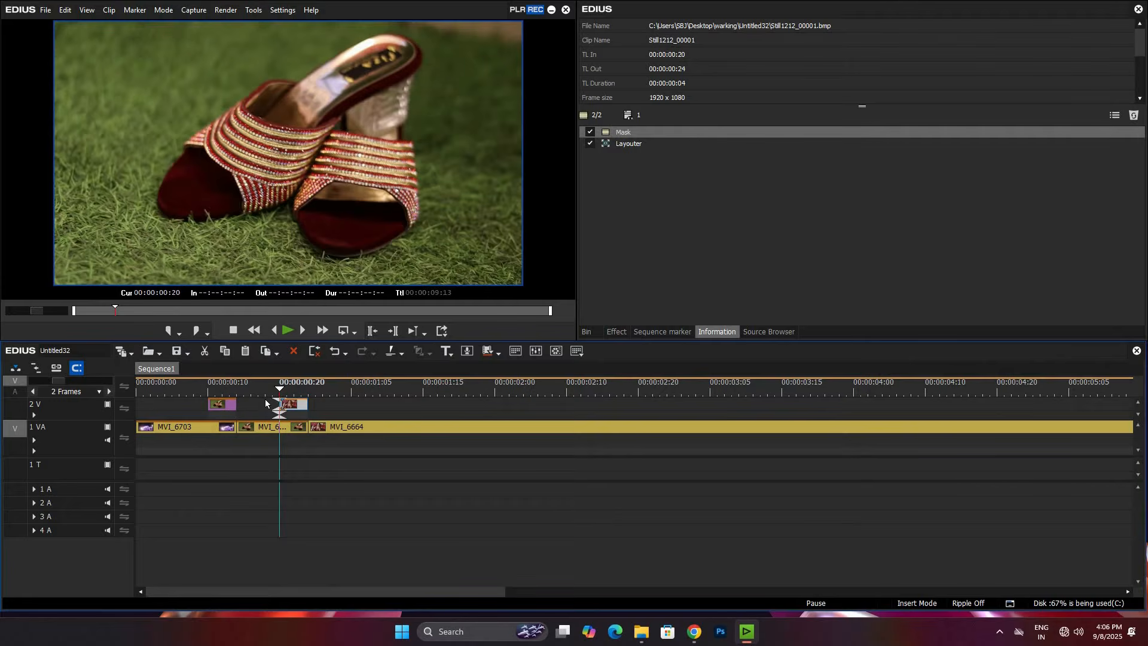
left_click_drag(358, 389, 283, 407)
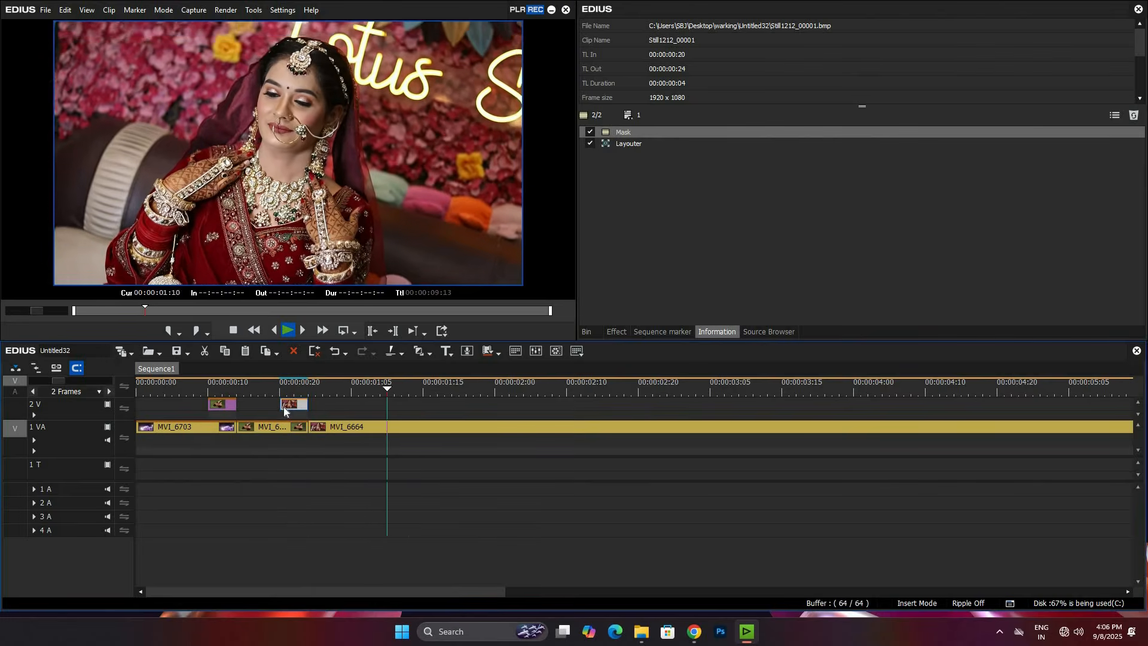
left_click(339, 427)
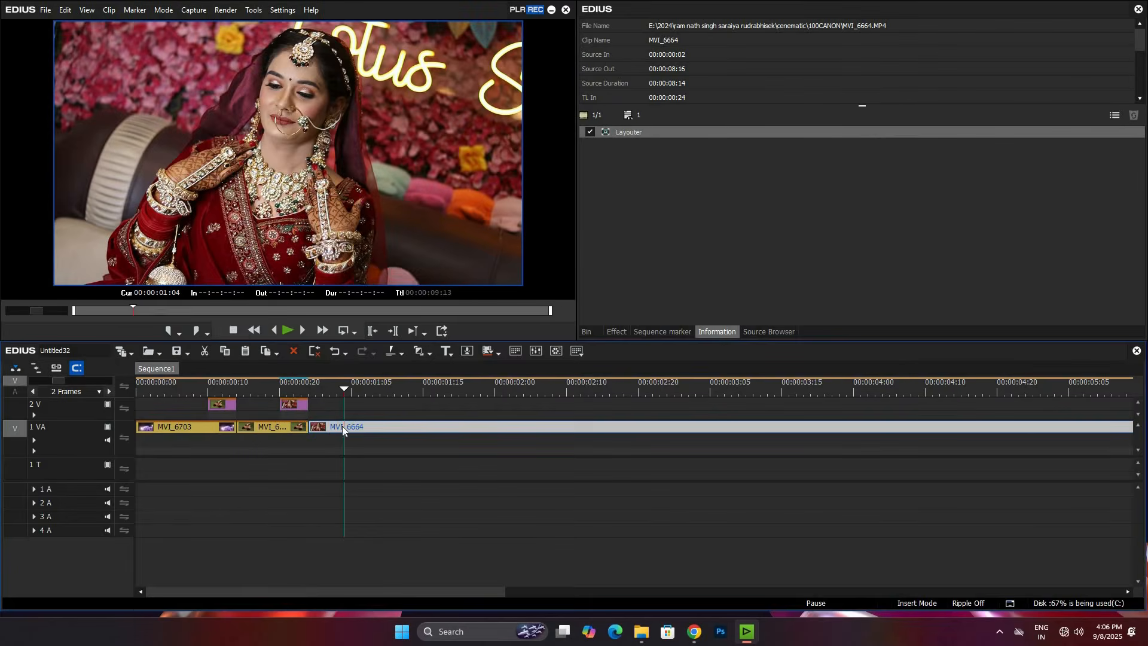
Step: Set the speed of MVI_6664 on track 1 VA to 30% and play back the transitions
key("alt+e")
type("30")
key("Return")
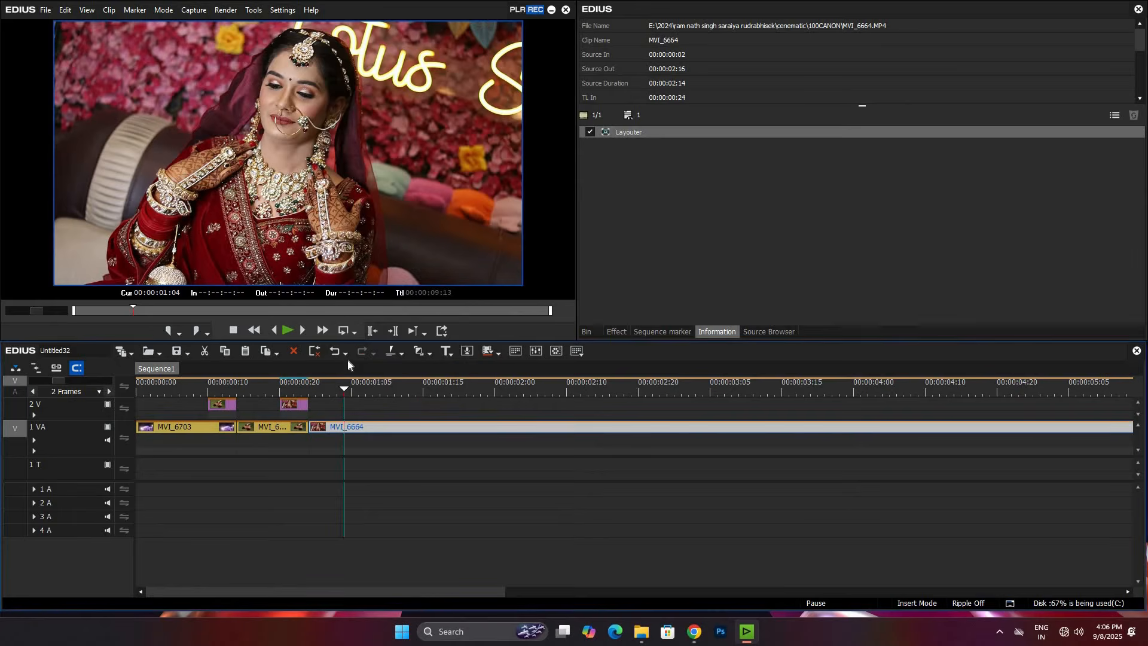
left_click(242, 404)
key("space")
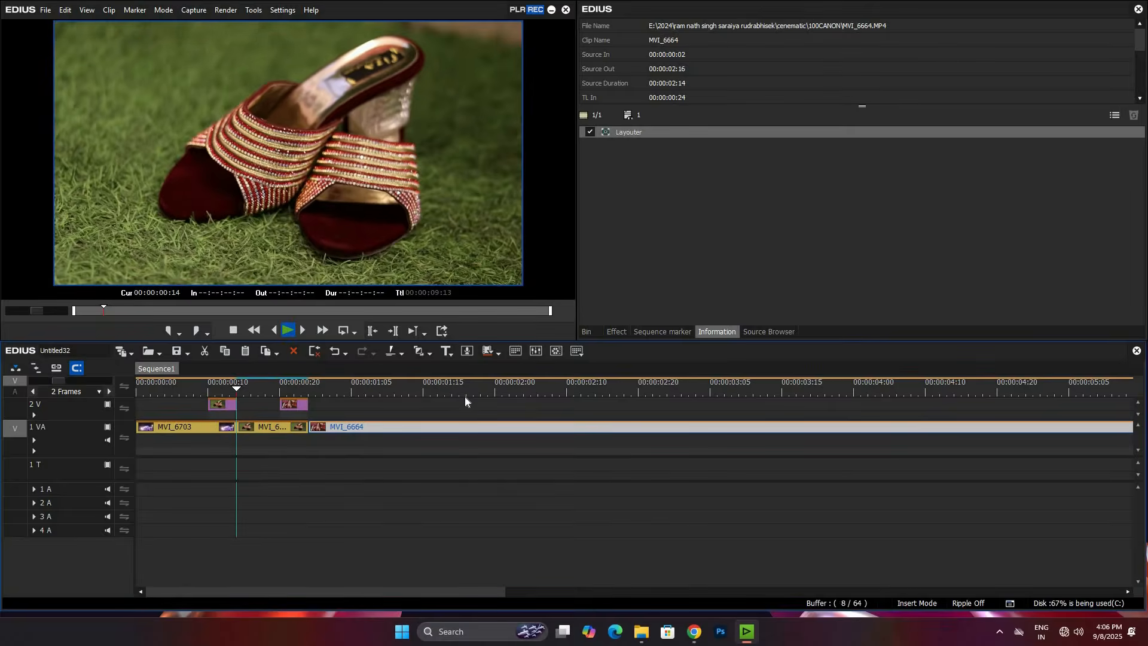
left_click(260, 412)
key("space")
Step: Step through the bride's entrance, then extend the bride still and the heels clip beneath it to 00:00:01:00
left_click(281, 411)
key("Right")
key("Right")
key("Right")
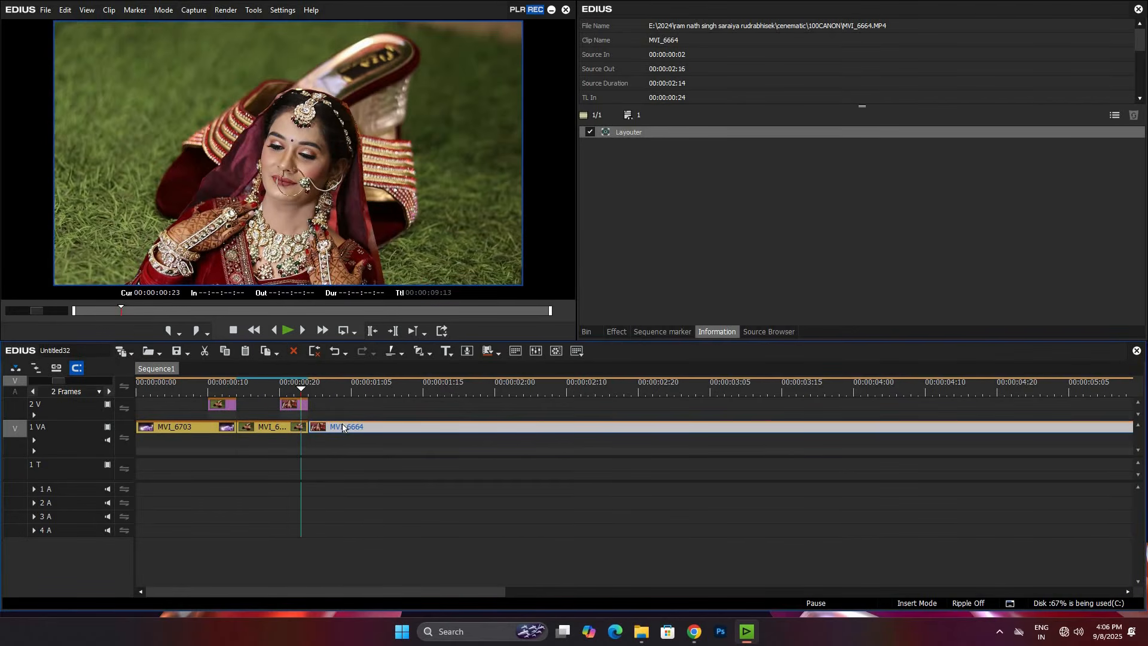
scroll(359, 429, "up", 1)
left_click_drag(316, 428, 329, 409)
Step: In the bride still's Layouter, move the ending keyframes to 00:00:00:05, apply, and play the transition from 00:00:00:20
left_click(630, 143)
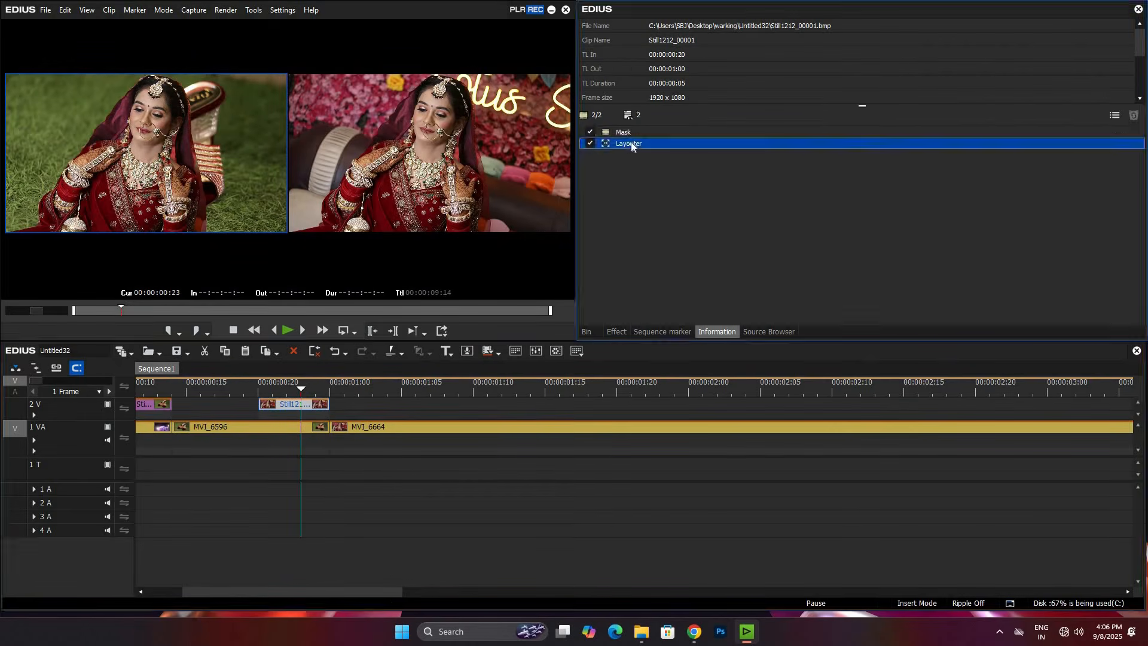
double_click(631, 142)
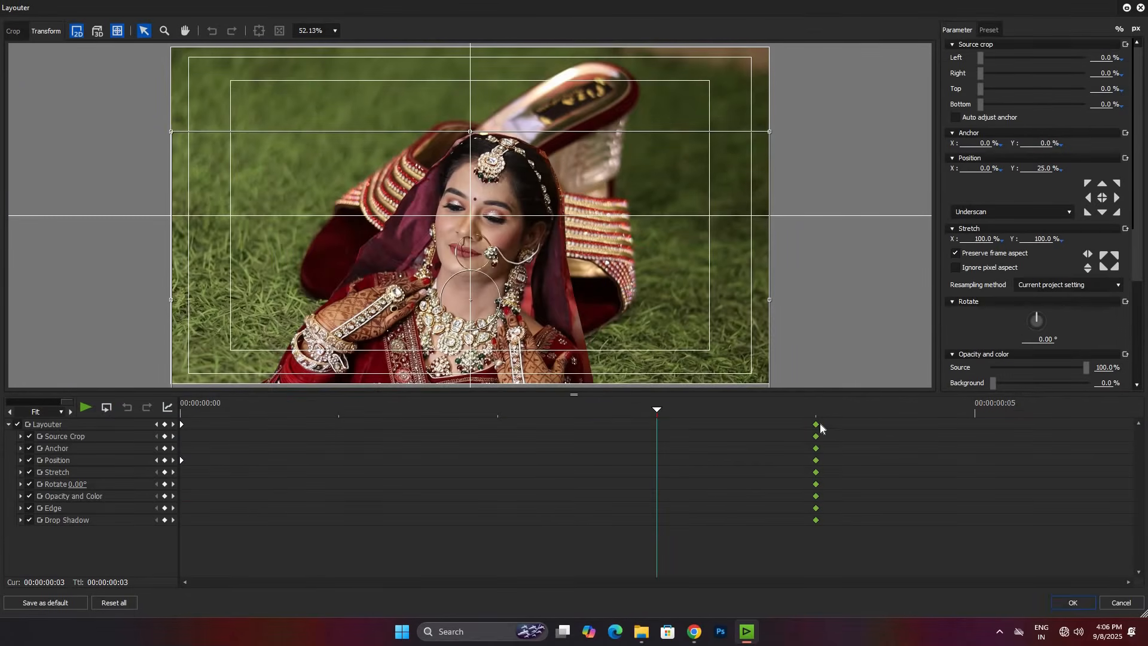
left_click(1073, 602)
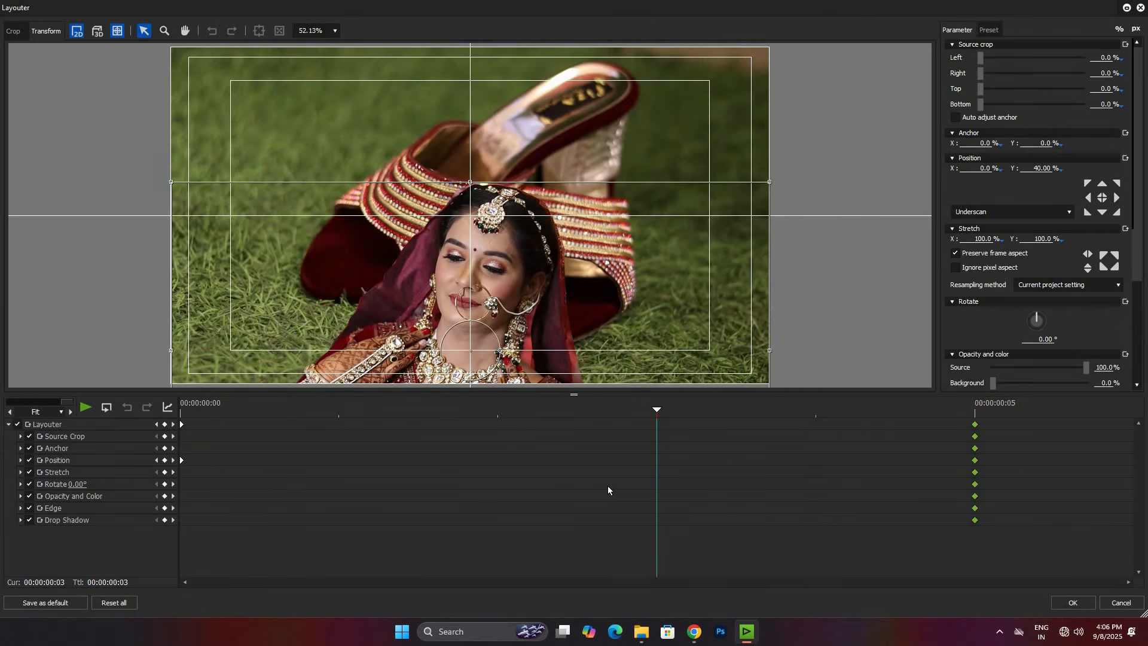
left_click(711, 355)
key("Left")
key("Left")
key("Left")
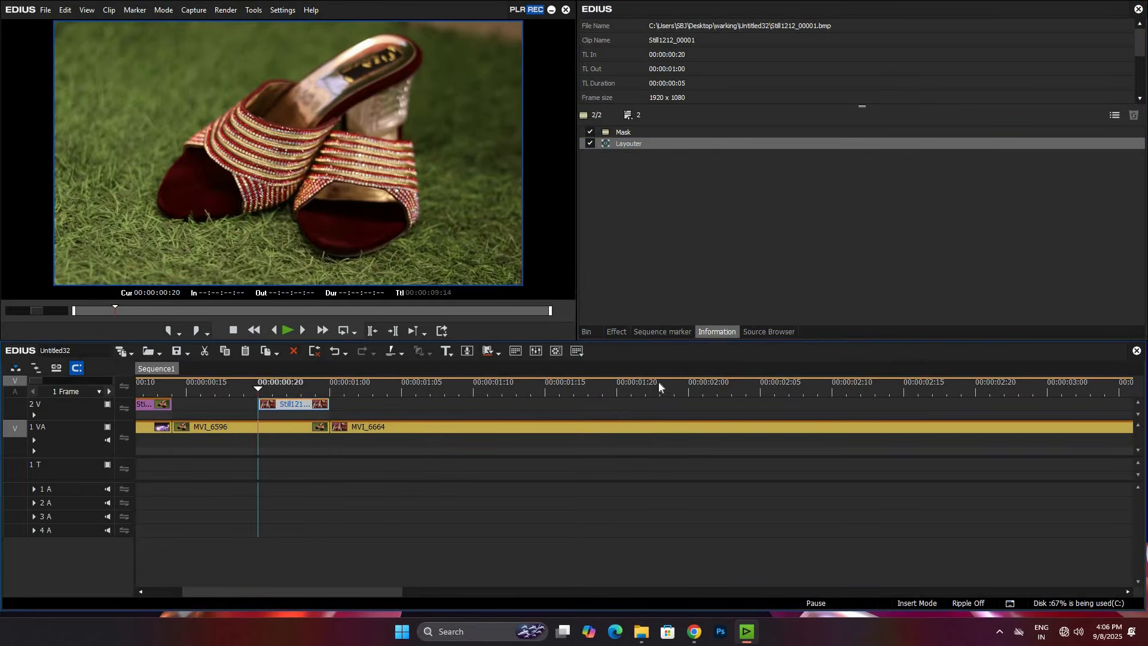
key("space")
key("space")
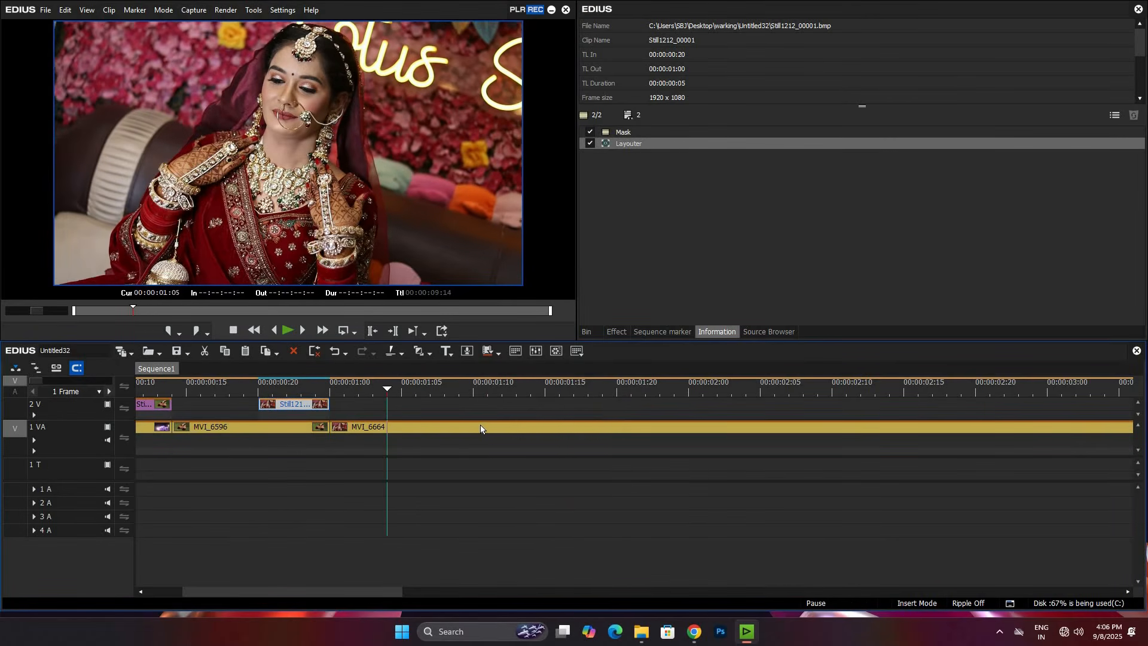
Step: Trim the end of MVI_6664 to 00:00:01:11 and add MVI_6928 after it on track 1 VA
left_click(488, 429)
key("m")
left_click(590, 335)
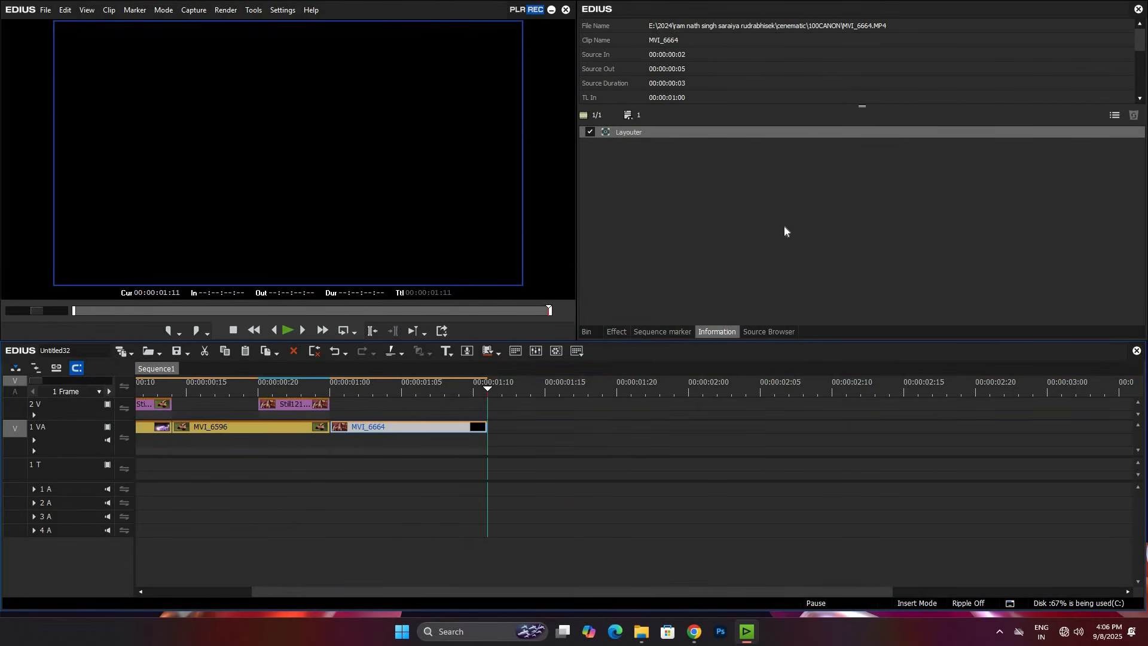
left_click(916, 122)
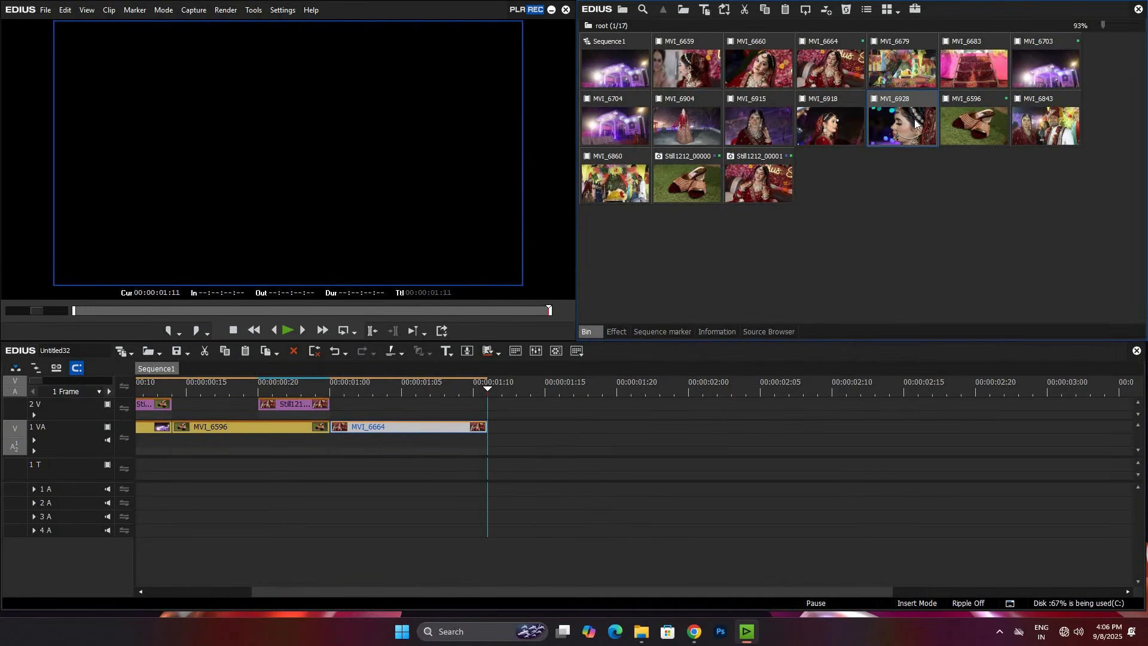
left_click_drag(549, 400, 554, 428)
Step: Trim the start of MVI_6928, move it against MVI_6664, and cut its end at 00:00:01:20
left_click(561, 390)
left_click(960, 404)
key("n")
left_click_drag(892, 426, 607, 450)
left_click(617, 430)
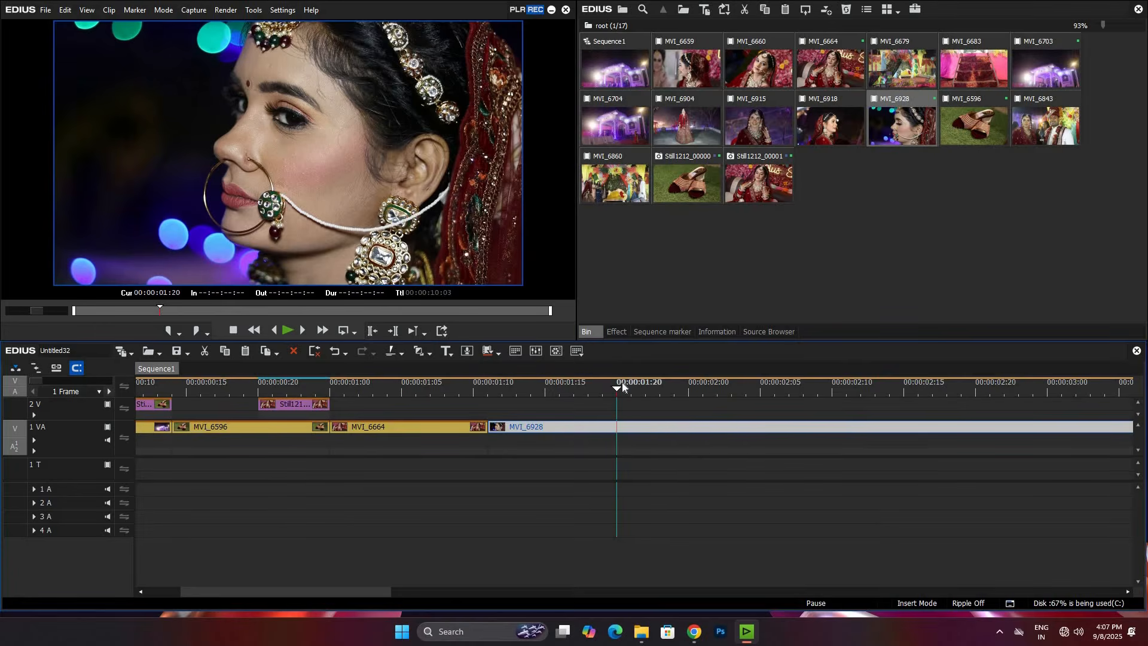
key("m")
Step: Create a still image from the first frame of MVI_6928 and place it on track 2 V over the cut
left_click(485, 432)
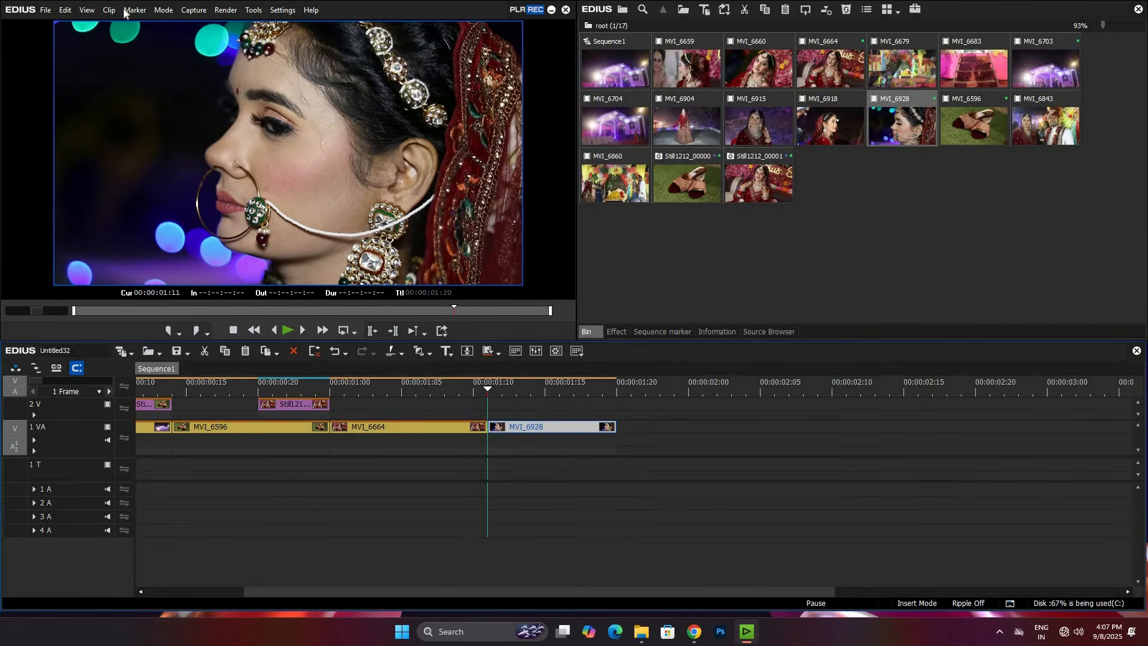
key("alt+c")
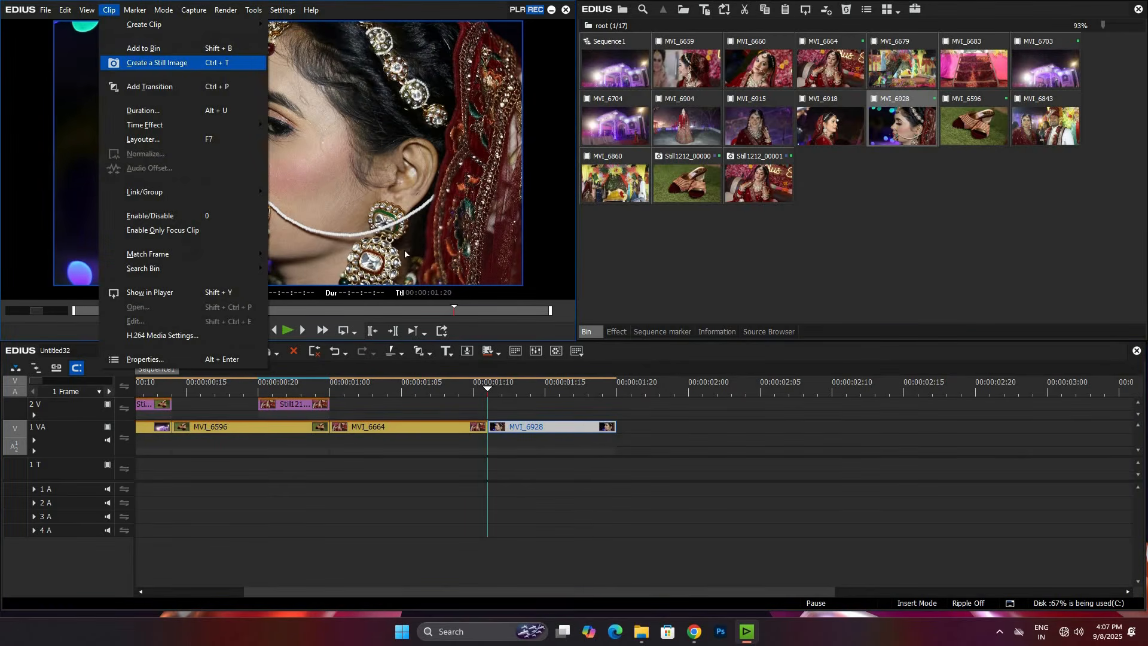
key("Return")
left_click_drag(842, 201, 489, 391)
Step: Shift MVI_6928 to start at 00:00:01:12, extend MVI_6664 to meet it, and trim the profile still's end there
left_click(503, 392)
left_click_drag(538, 428, 557, 429)
left_click_drag(487, 428, 501, 433)
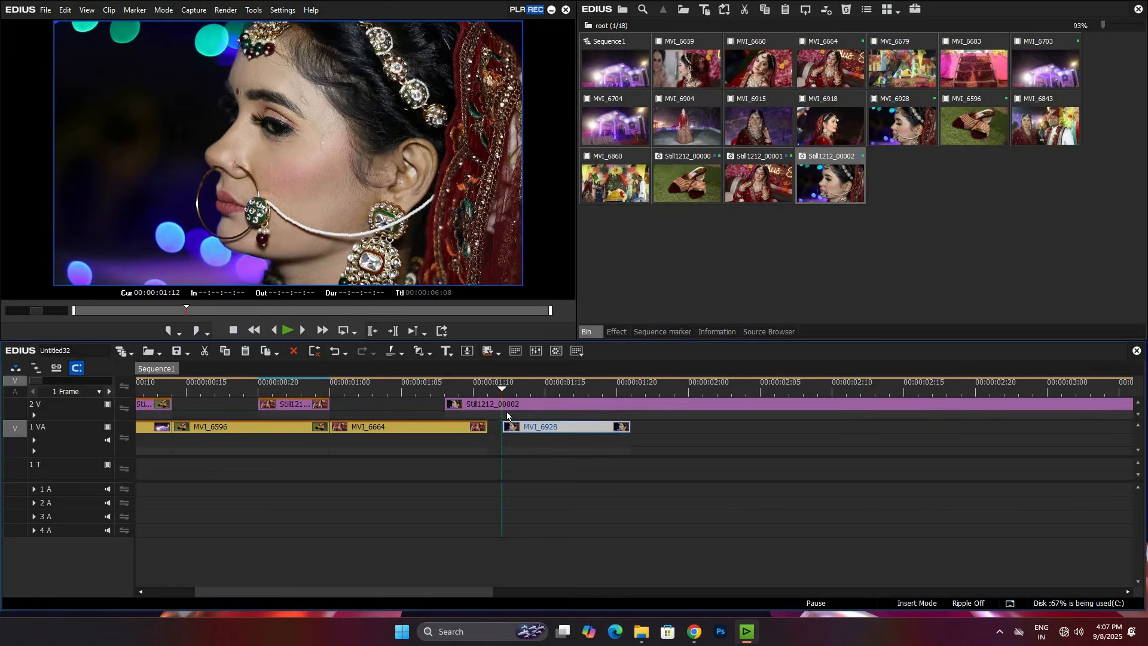
left_click(503, 403)
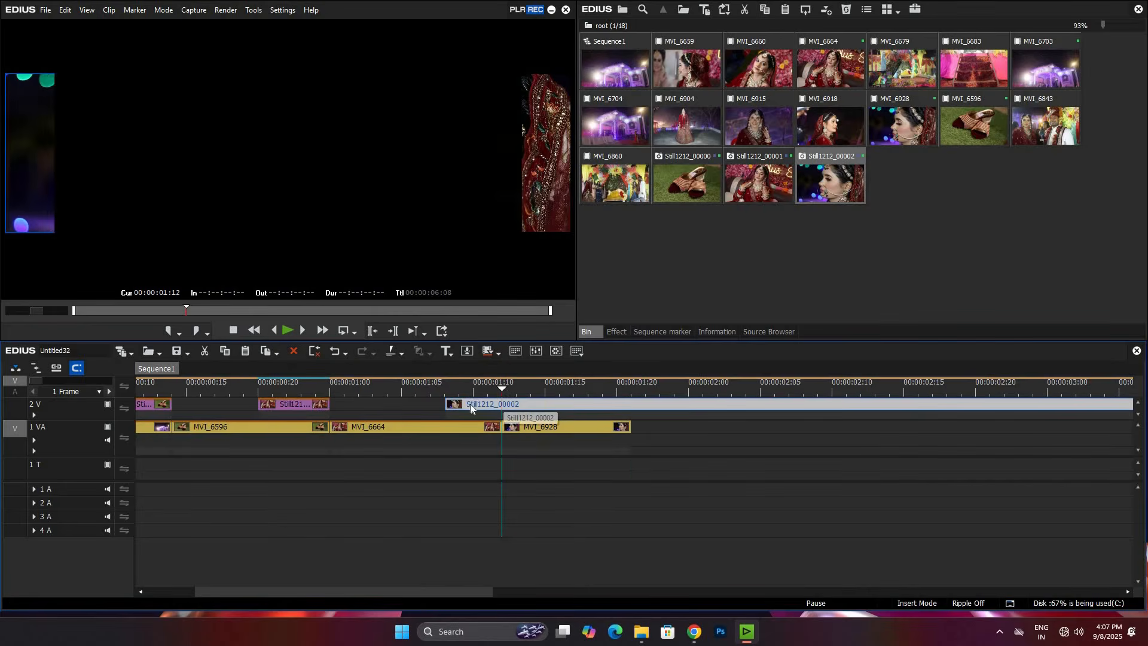
key("n")
Step: Apply the Mask filter to the profile still on track 2 V and open its settings at 00:00:01:10
key("Left")
key("Left")
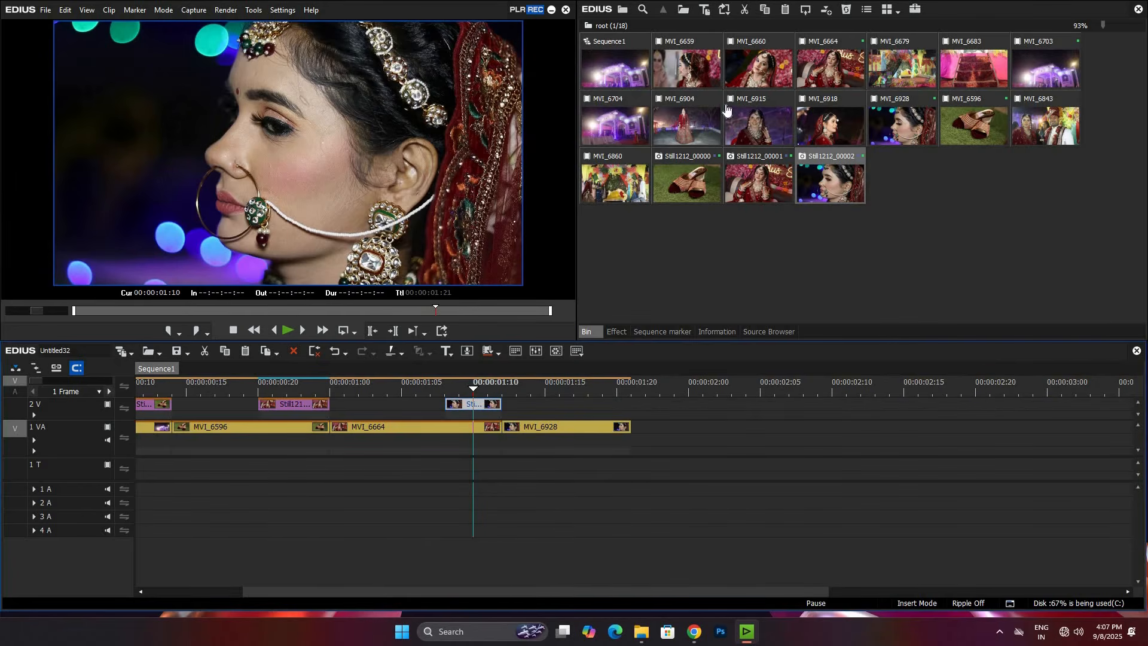
left_click(616, 331)
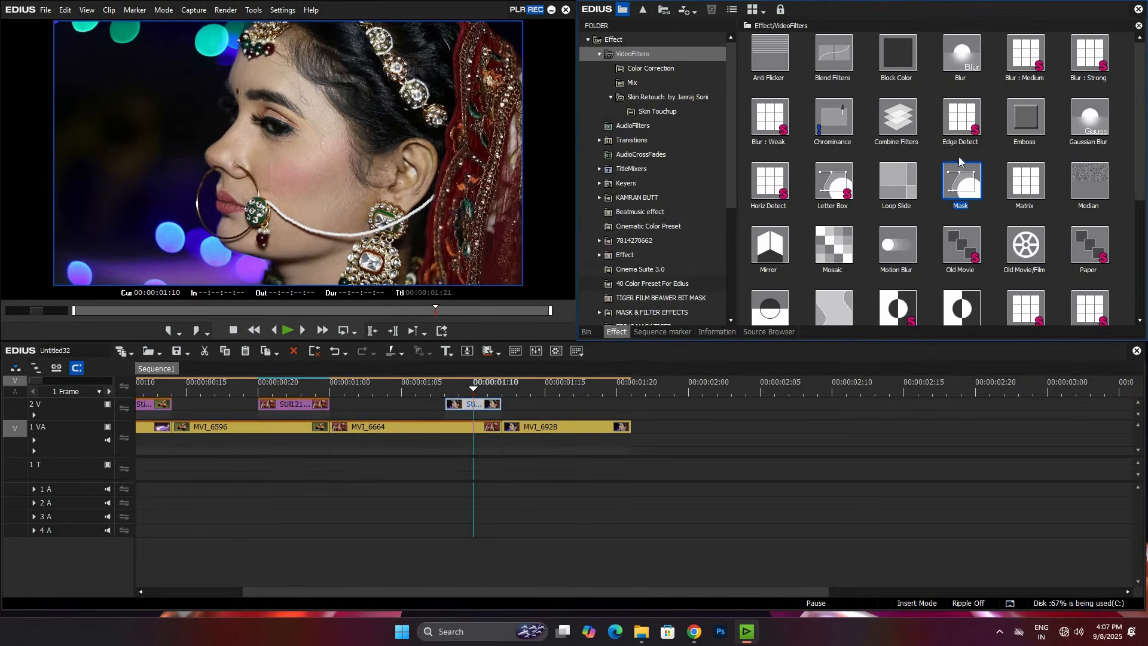
left_click_drag(966, 181, 476, 405)
double_click(624, 143)
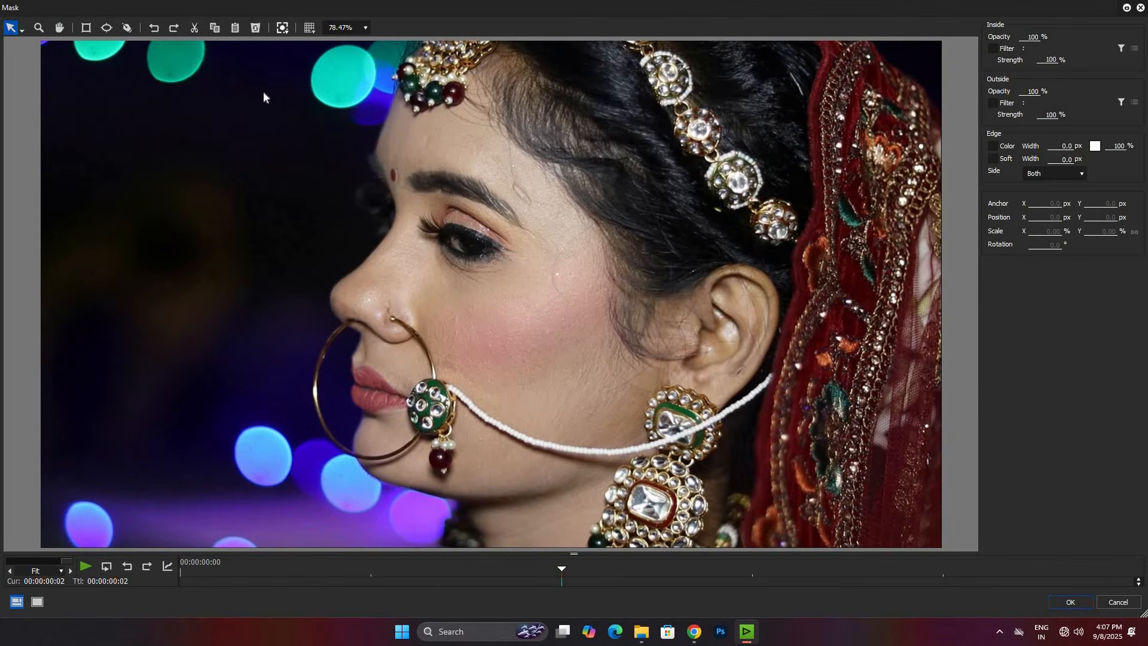
left_click(128, 28)
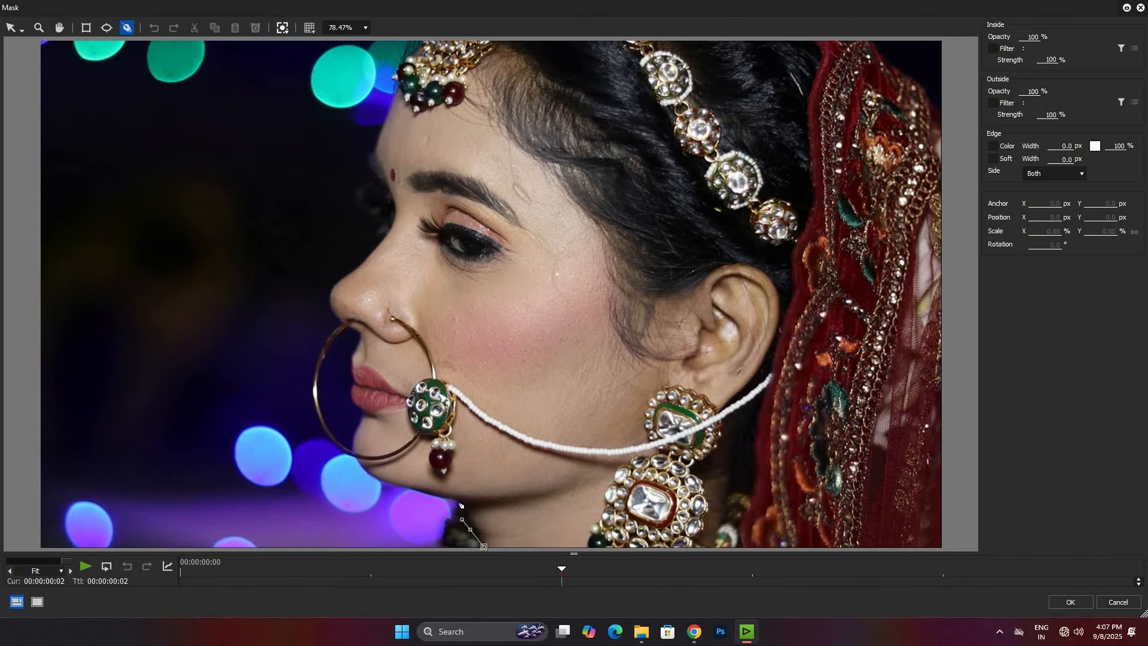
left_click(434, 495)
left_click(396, 484)
left_click(330, 439)
right_click(373, 458)
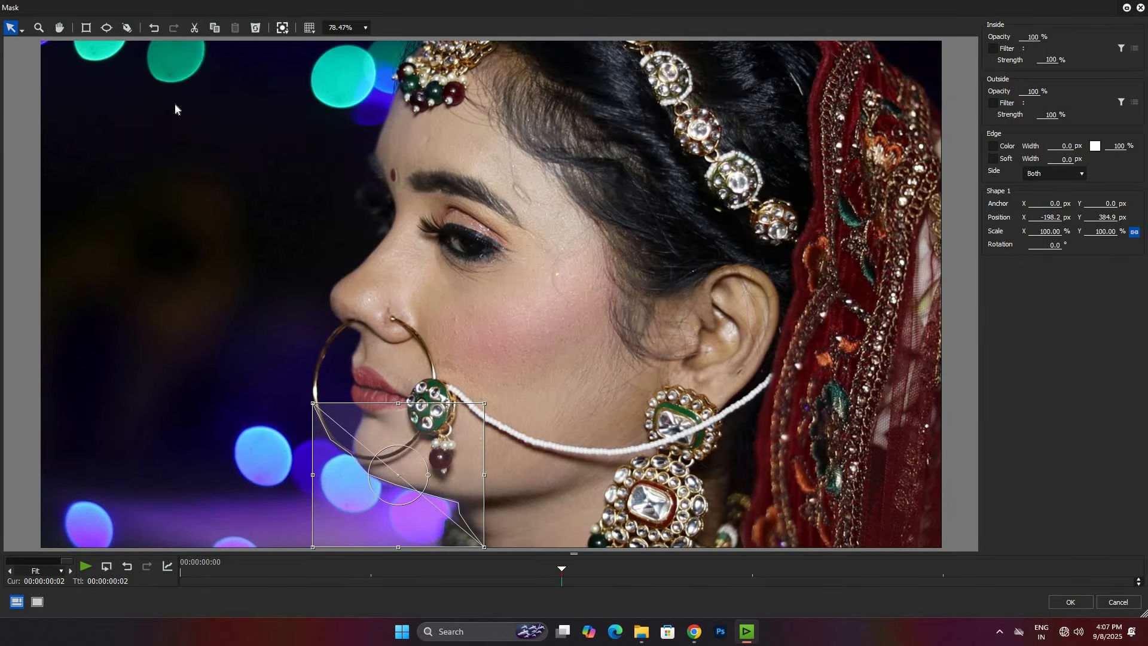
key("Delete")
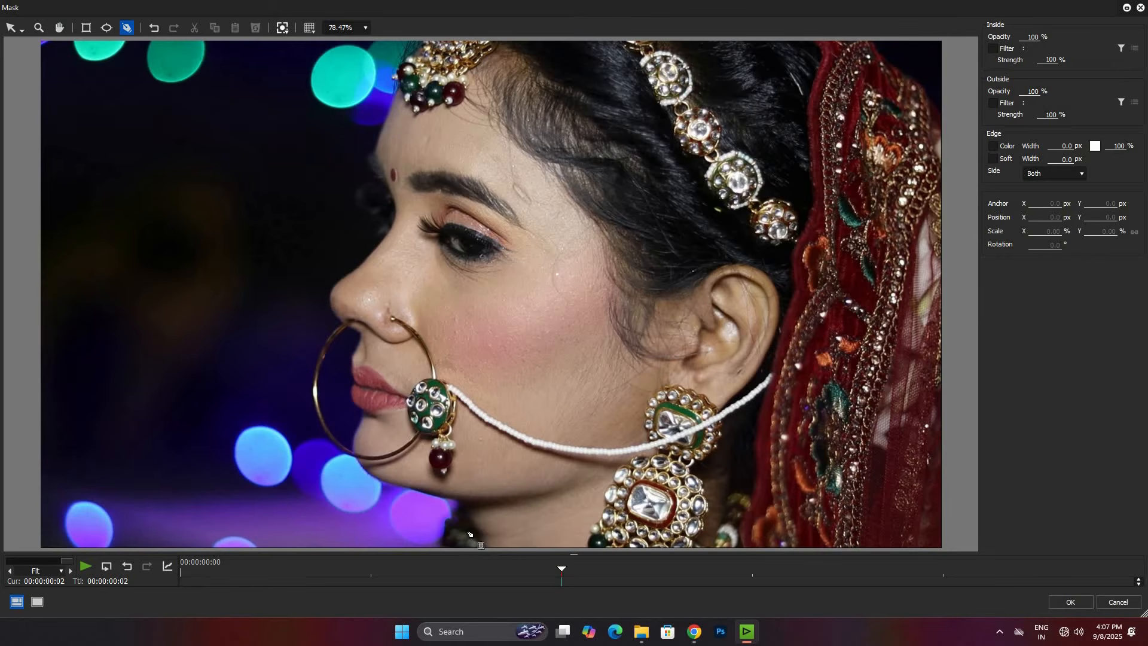
Step: Trace a mask path from the image's bottom edge at the neck along the chin and up the nose ring's outer curve
left_click(465, 523)
left_click(450, 502)
left_click(403, 488)
left_click(367, 472)
left_click(312, 399)
left_click(312, 372)
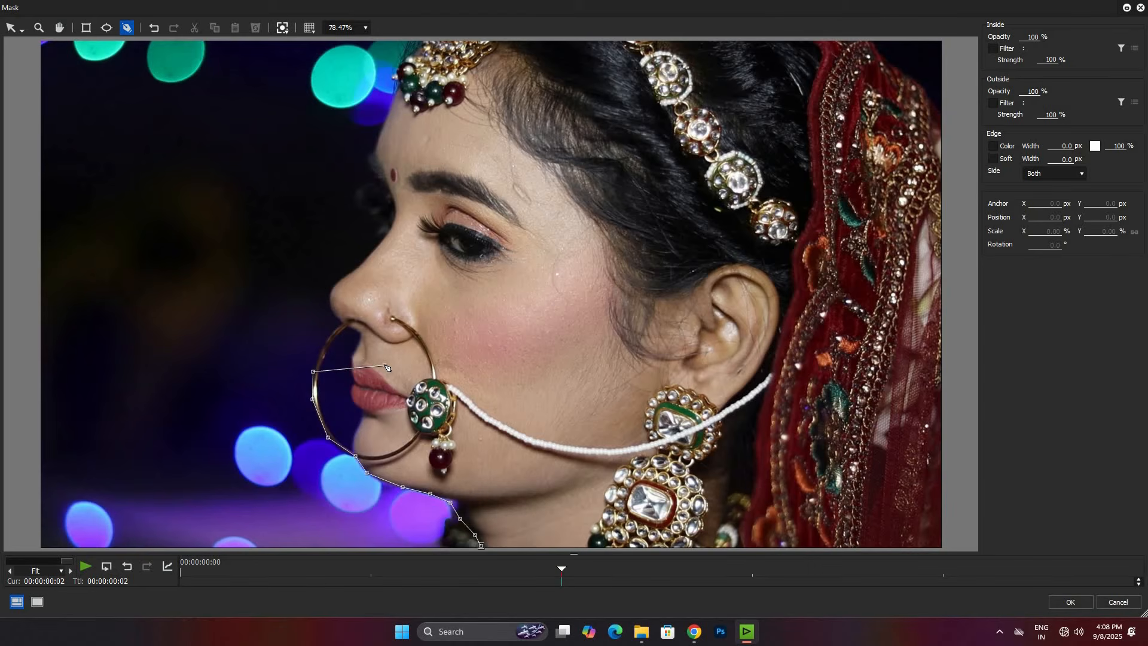
Step: Continue the mask path from the nose ring around the nose, past the brow, and up the forehead to the head jewellery
left_click(322, 345)
left_click(338, 325)
left_click(334, 313)
left_click(331, 308)
left_click(334, 287)
left_click(377, 246)
left_click(369, 176)
left_click(368, 163)
left_click(385, 121)
left_click(399, 68)
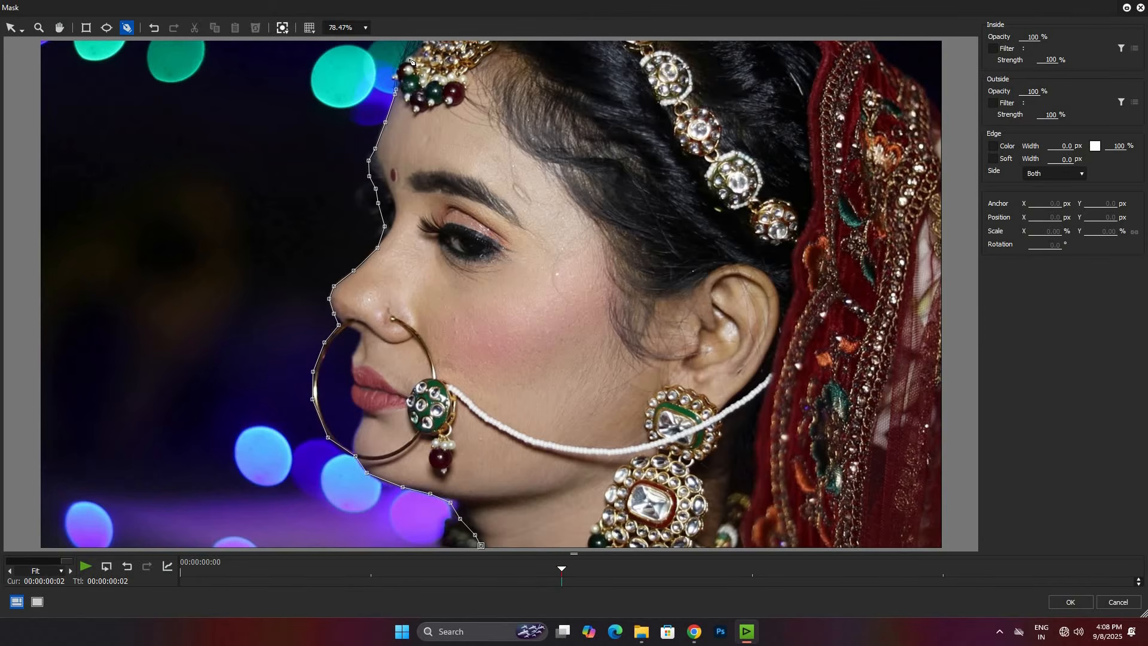
Step: Run the mask path along the image top, around the veil and down the right edge, closing it along the bottom
left_click(421, 43)
left_click(297, 38)
left_click(364, 28)
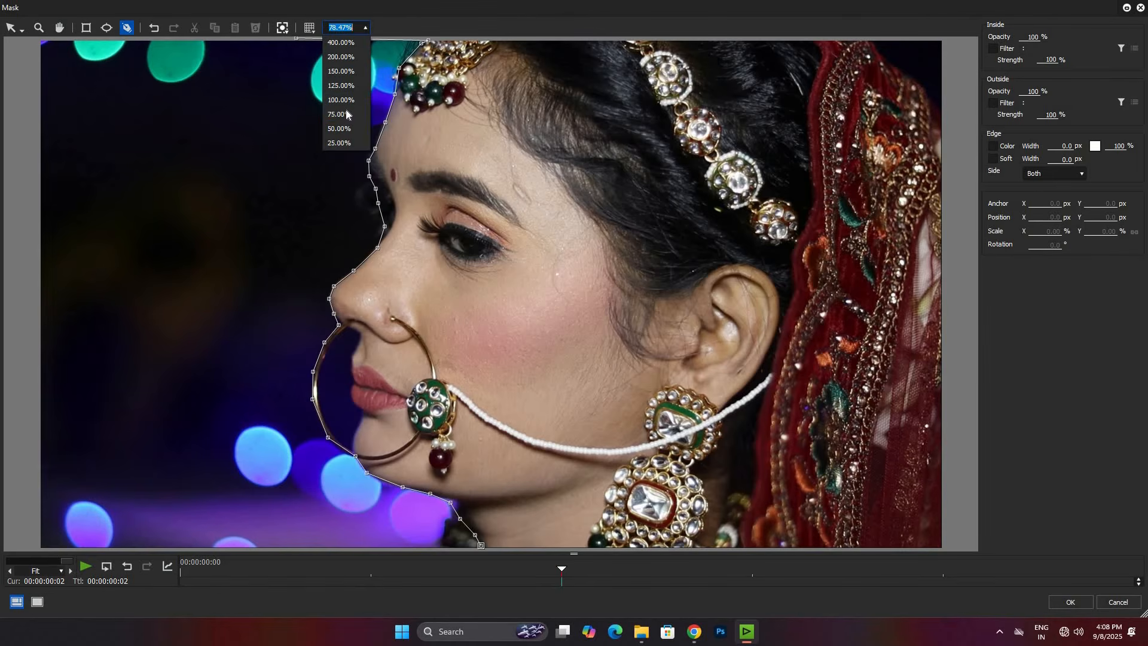
left_click(342, 114)
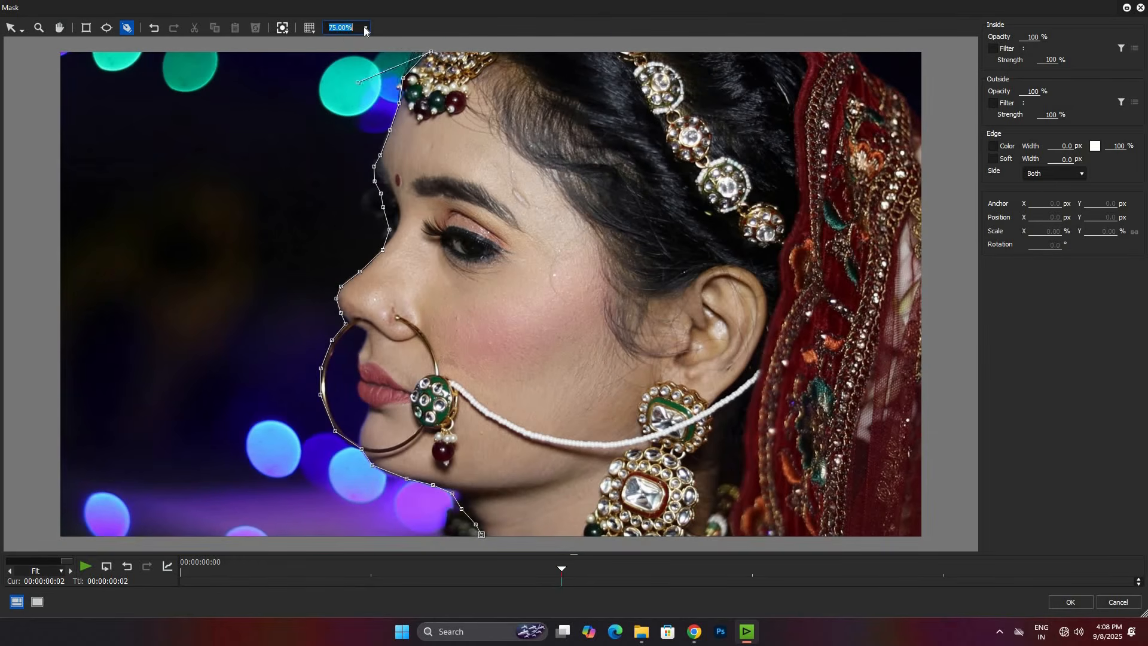
left_click(365, 28)
left_click(368, 29)
left_click(365, 28)
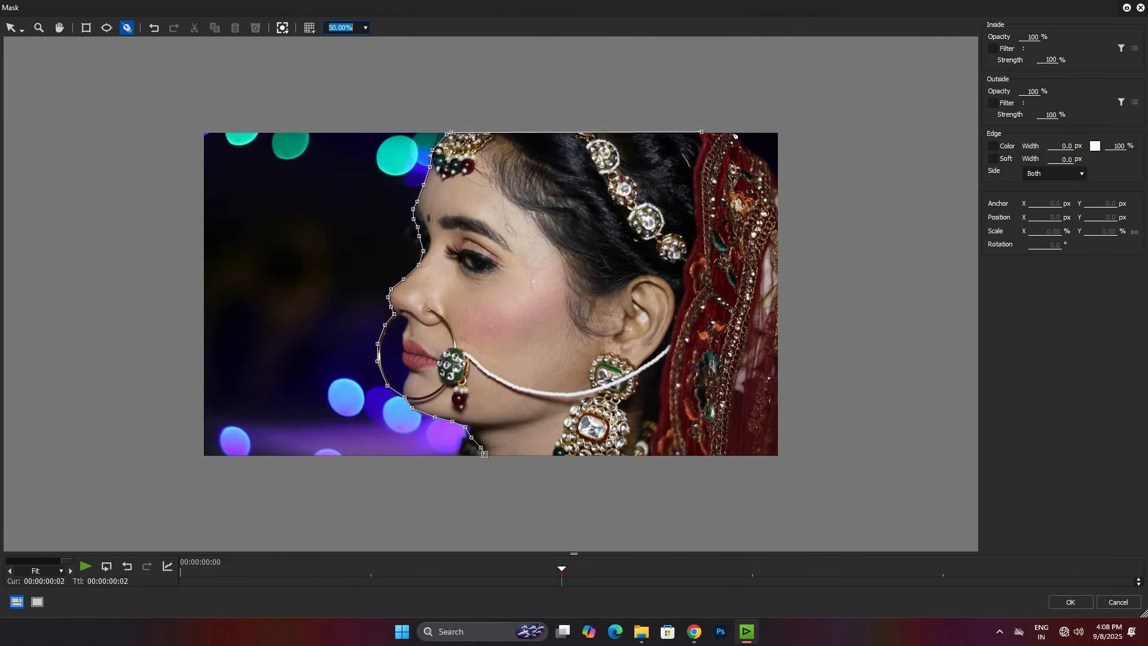
left_click(732, 133)
left_click(760, 160)
left_click(776, 181)
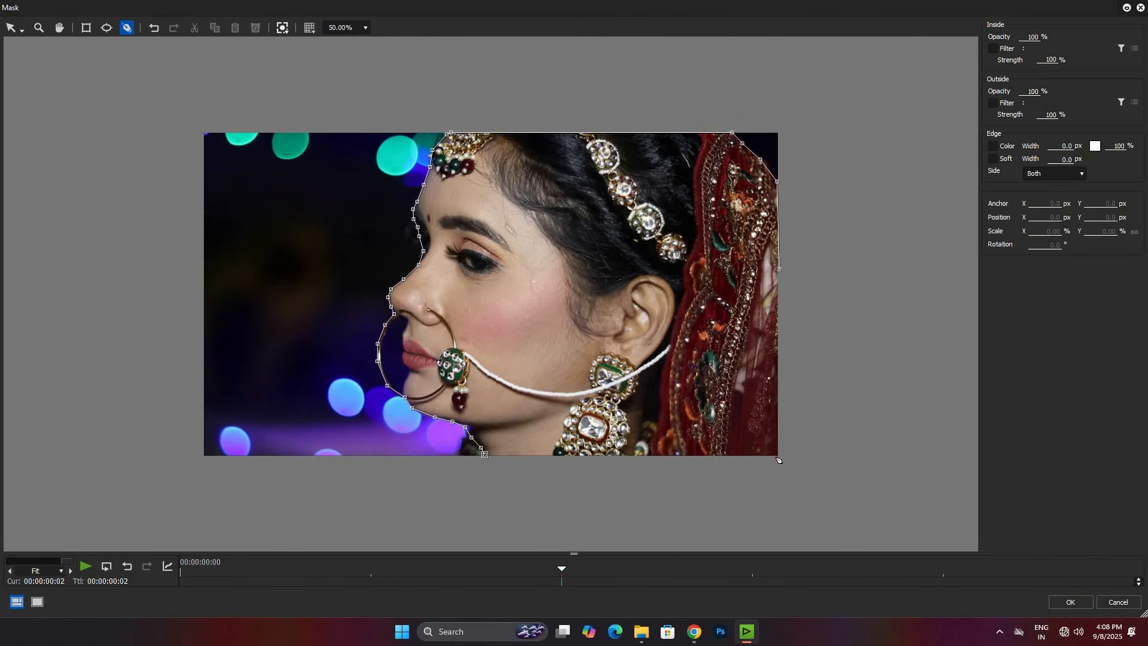
left_click(503, 455)
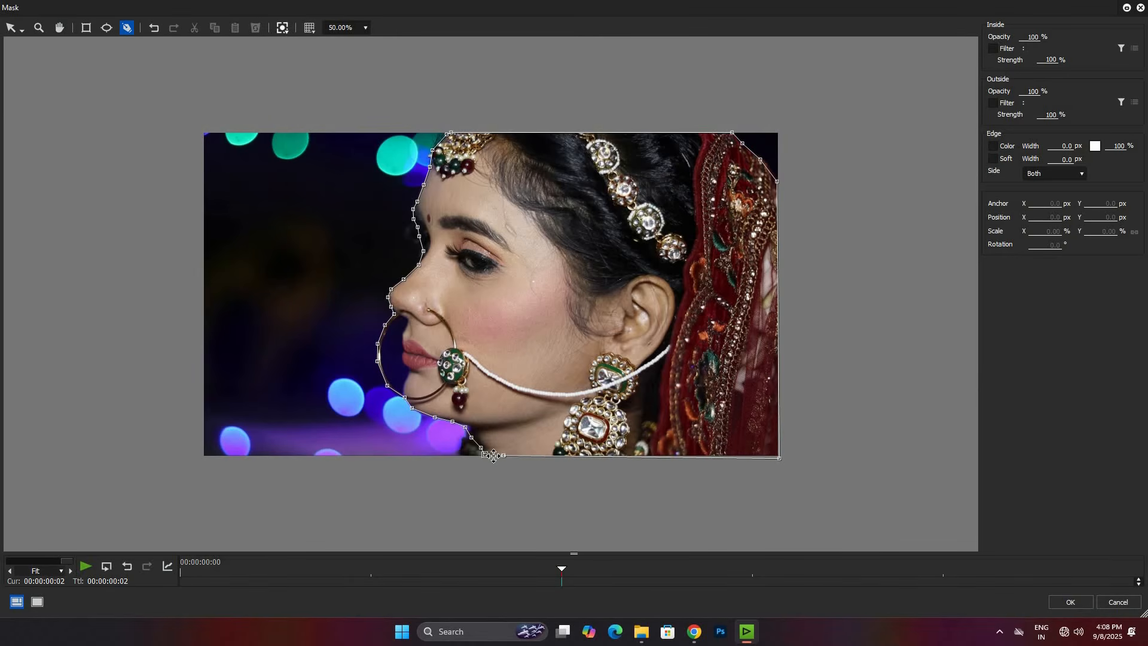
left_click(485, 454)
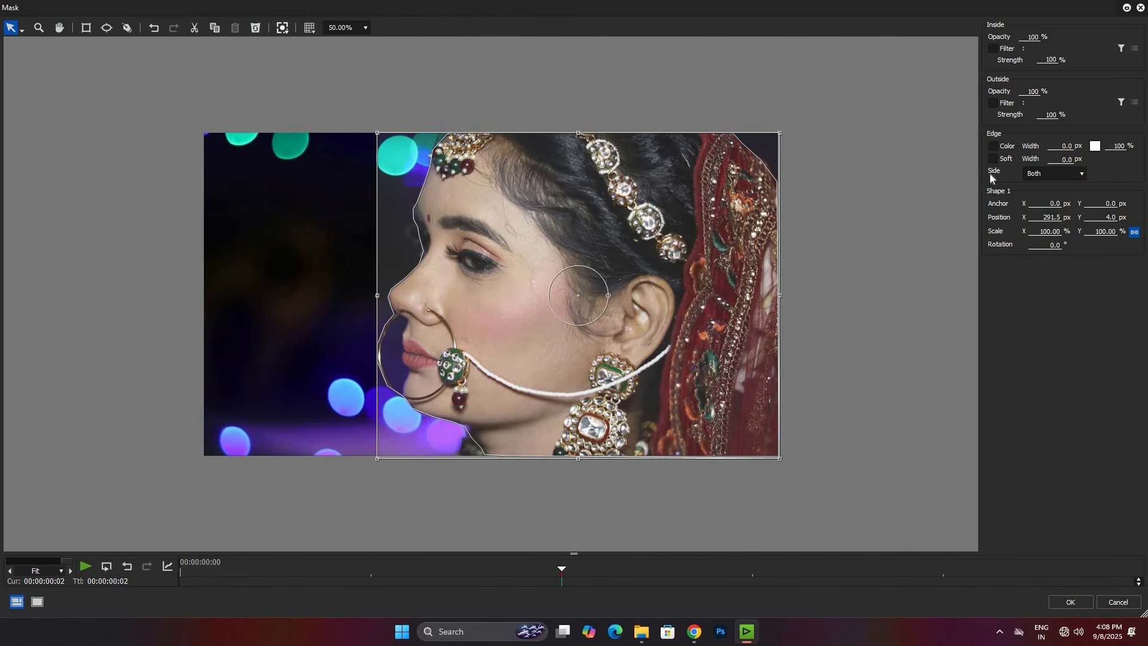
Step: Set the mask's outside opacity to 0% and apply the mask
double_click(1030, 92)
type("0")
left_click(1068, 604)
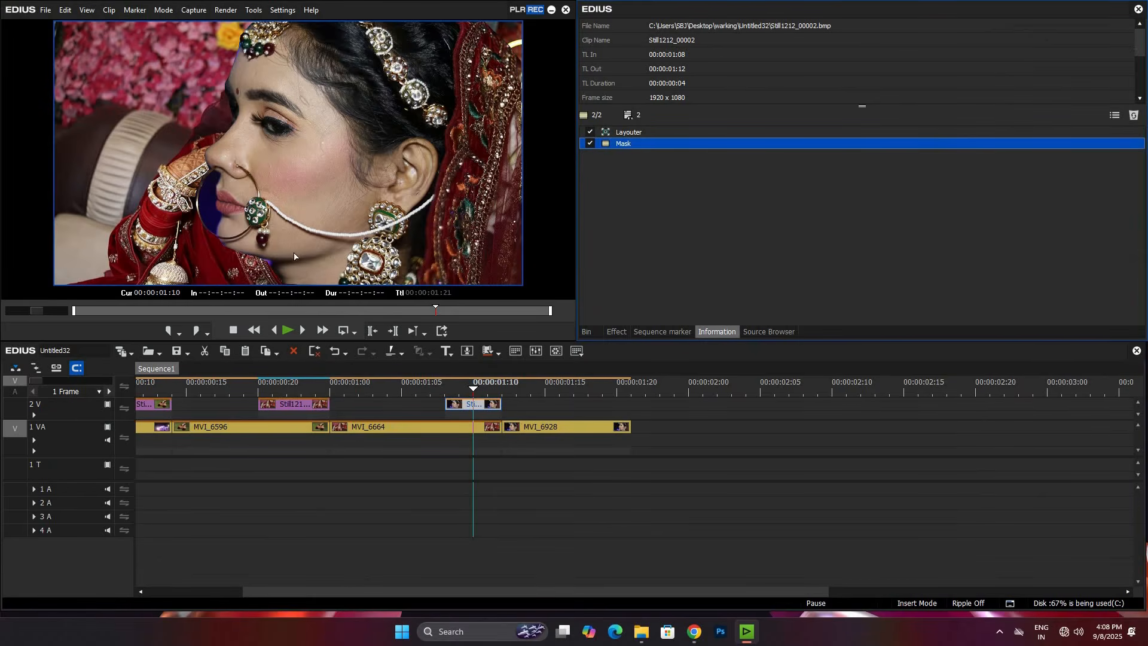
Step: Place the profile still's Layouter below its Mask, and add keyframes for all Layouter parameters at 00:00:00:04
left_click_drag(627, 131, 633, 163)
double_click(630, 145)
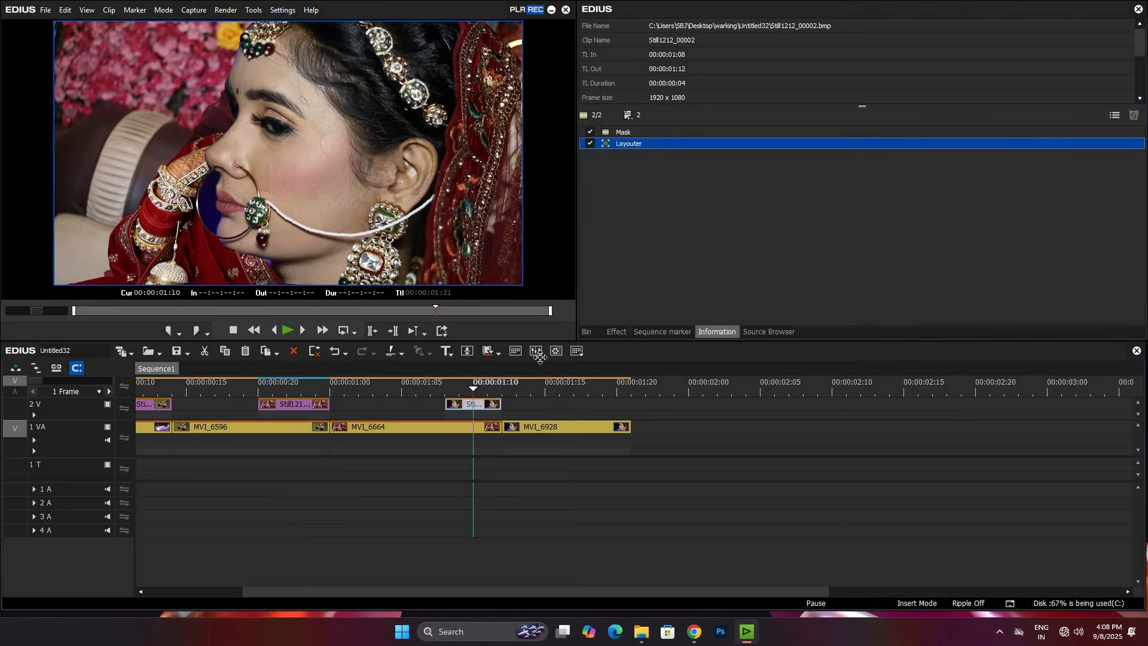
left_click(942, 411)
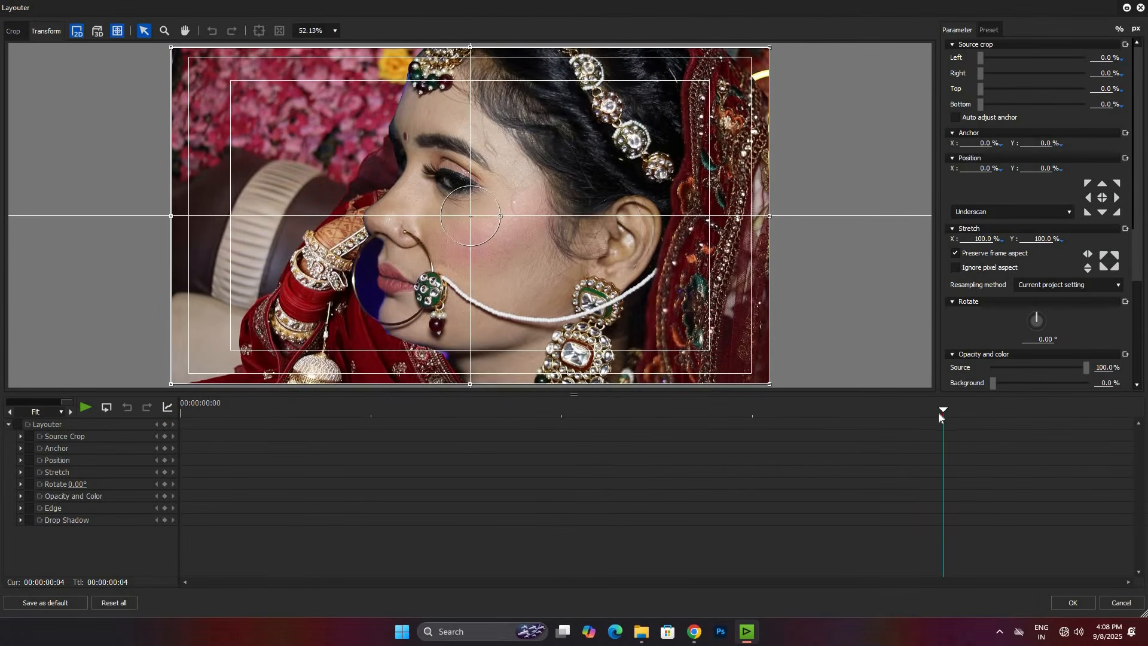
left_click(164, 424)
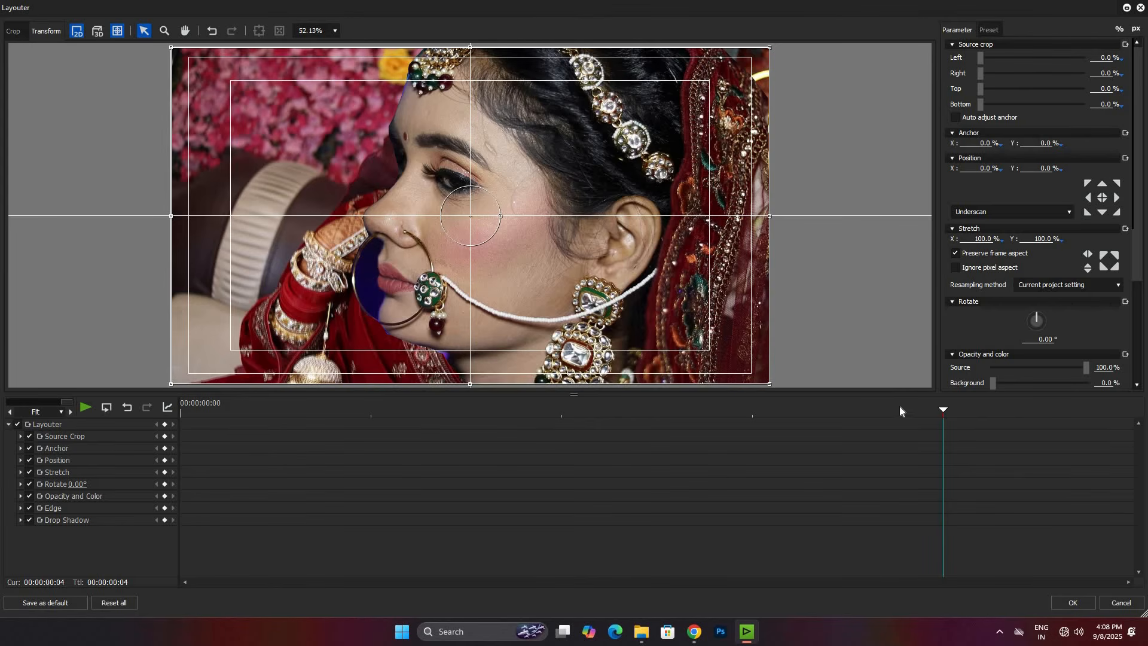
Step: Set the profile still's Position X to 100% at its first frame and apply the Layouter
key("Left")
key("Left")
key("Left")
key("Left")
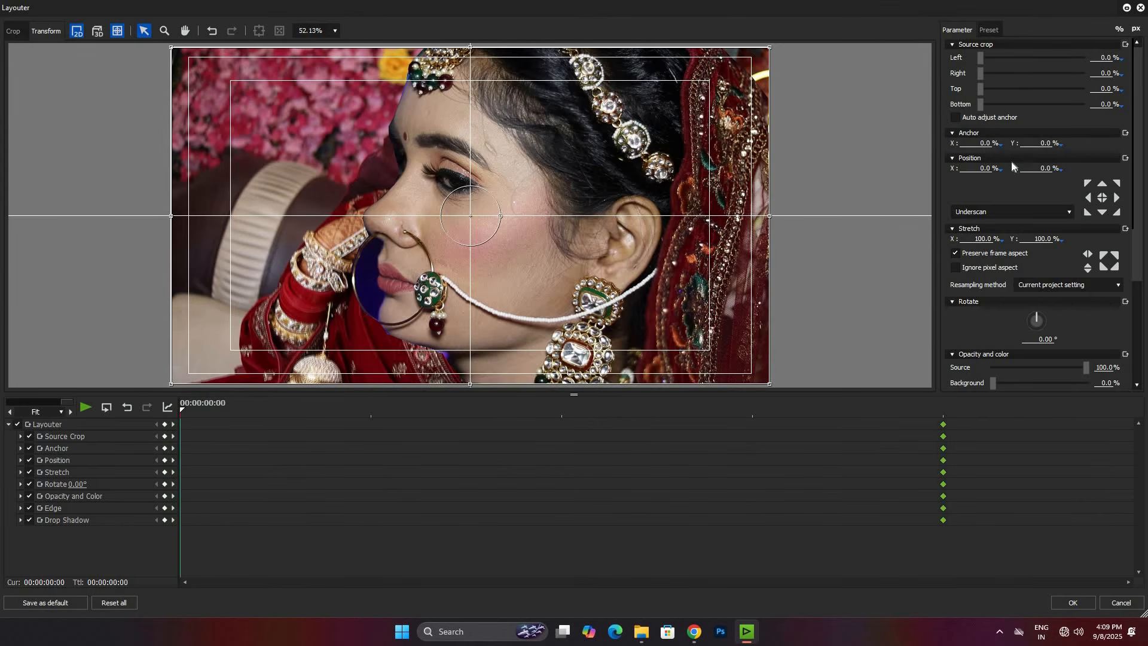
left_click(980, 168)
type("100")
left_click(1072, 602)
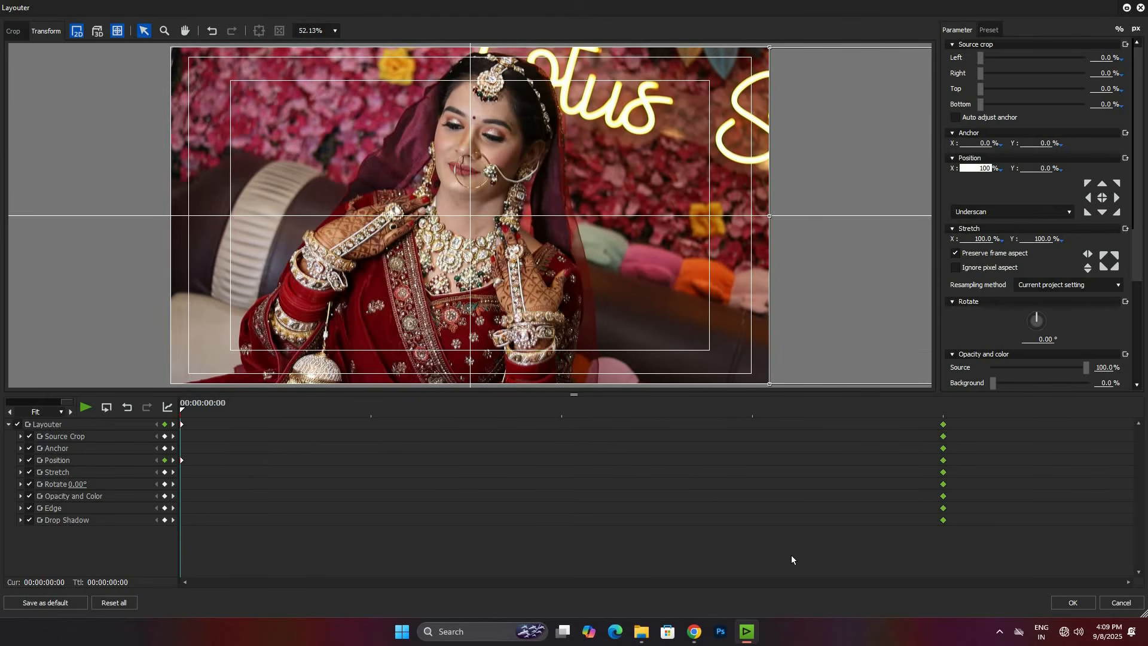
Step: Set the playback speed of the MVI_6928 clip to 50% and play back the profile transition
key("space")
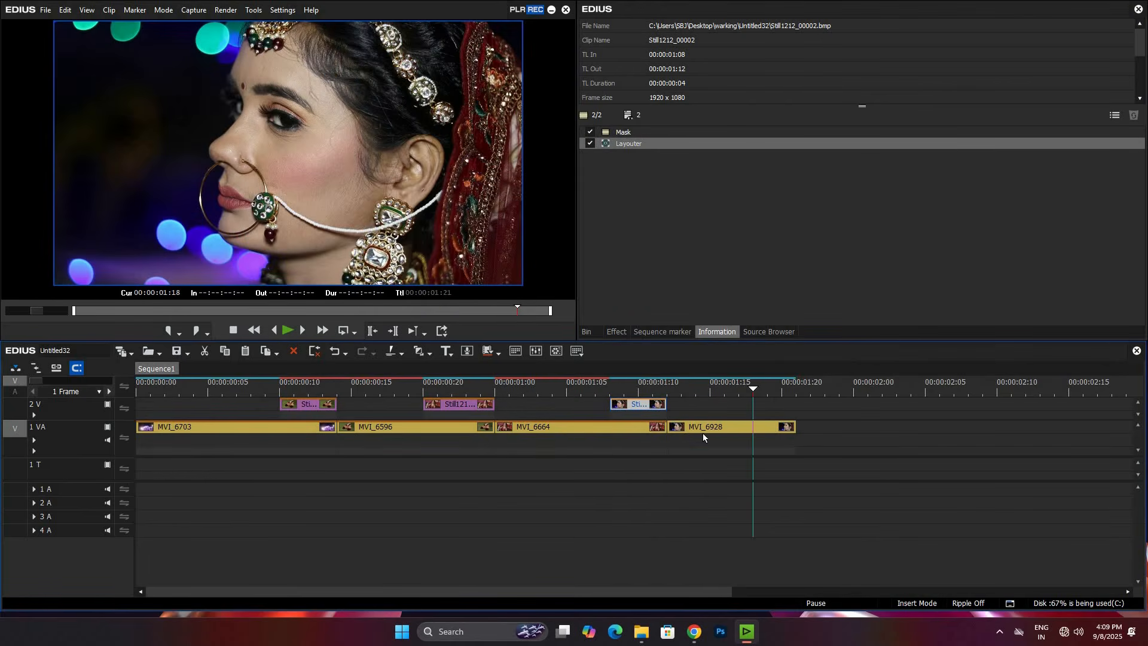
left_click(706, 430)
key("alt+e")
type("50")
key("Return")
key("space")
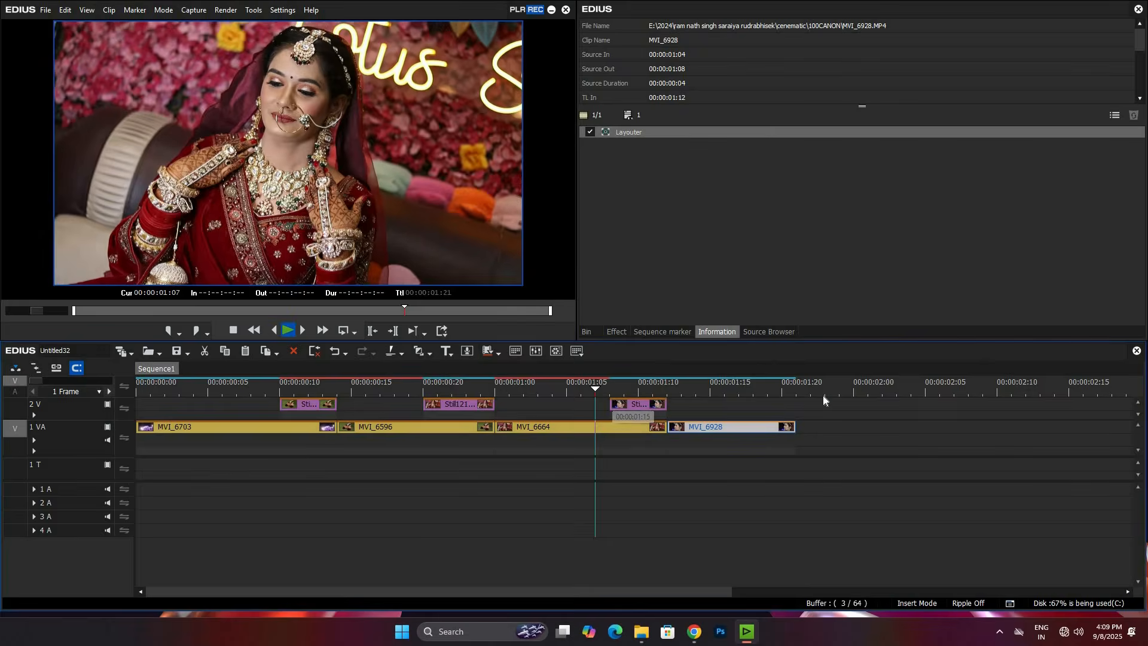
Step: Extend the profile still and the MVI_6664 clip below it by one frame, ending both at 00:00:01:13
scroll(468, 395, "down", 1)
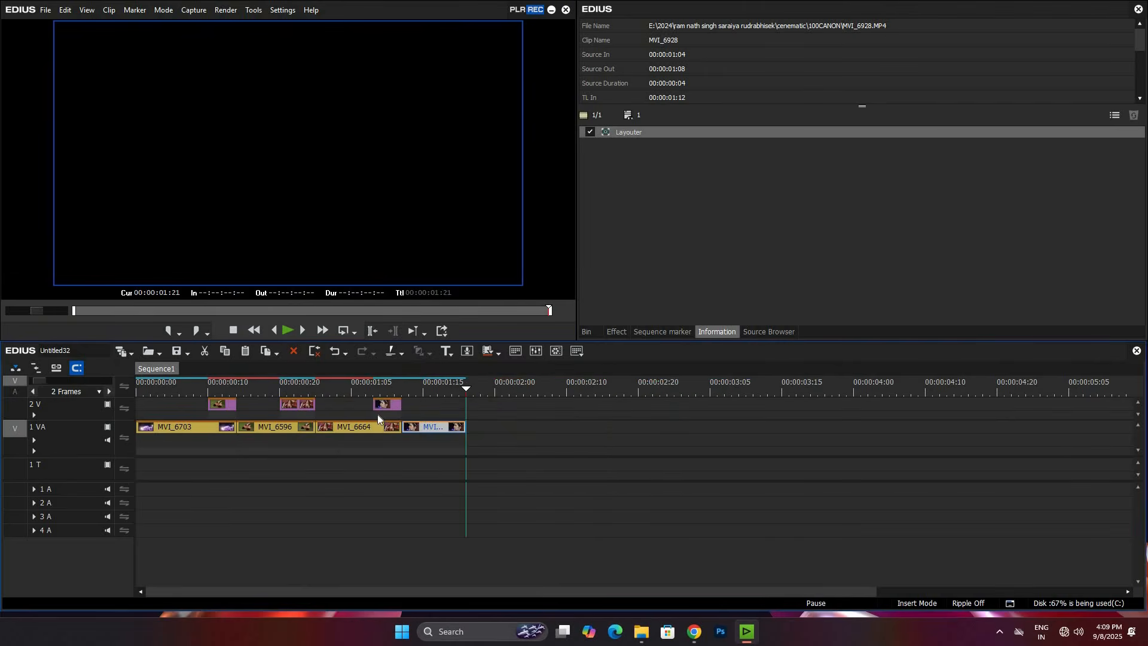
key("a")
key("a")
key("a")
key("a")
scroll(478, 411, "up", 1)
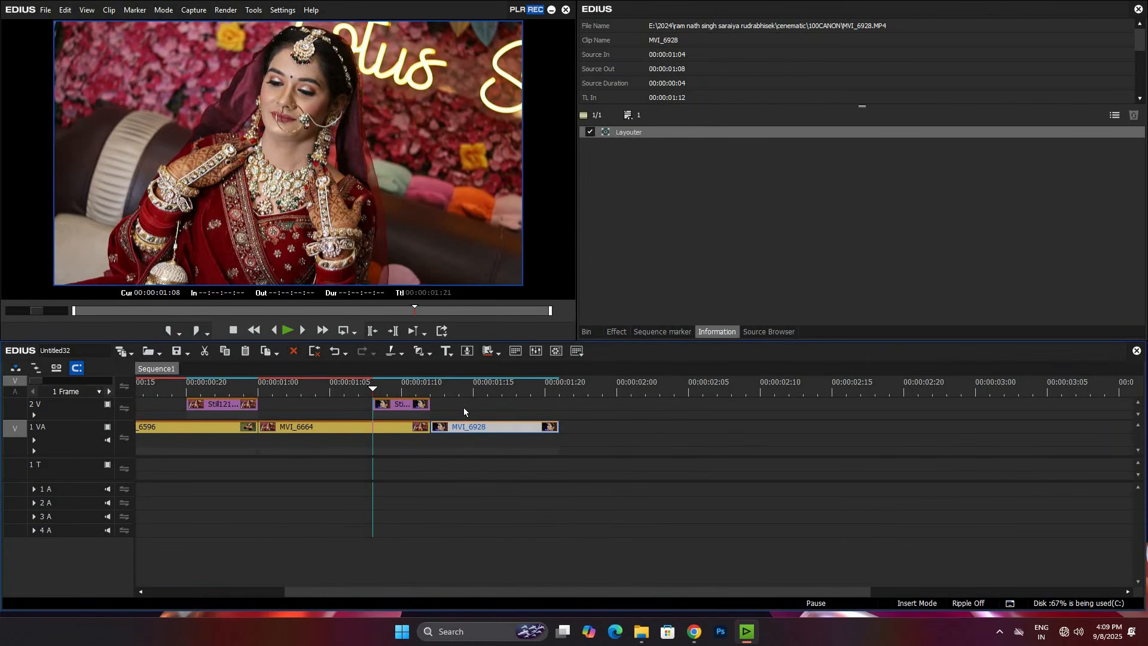
left_click(464, 407)
mouse_move(453, 410)
left_mouse_down()
mouse_move(474, 402)
mouse_move(442, 429)
left_mouse_up()
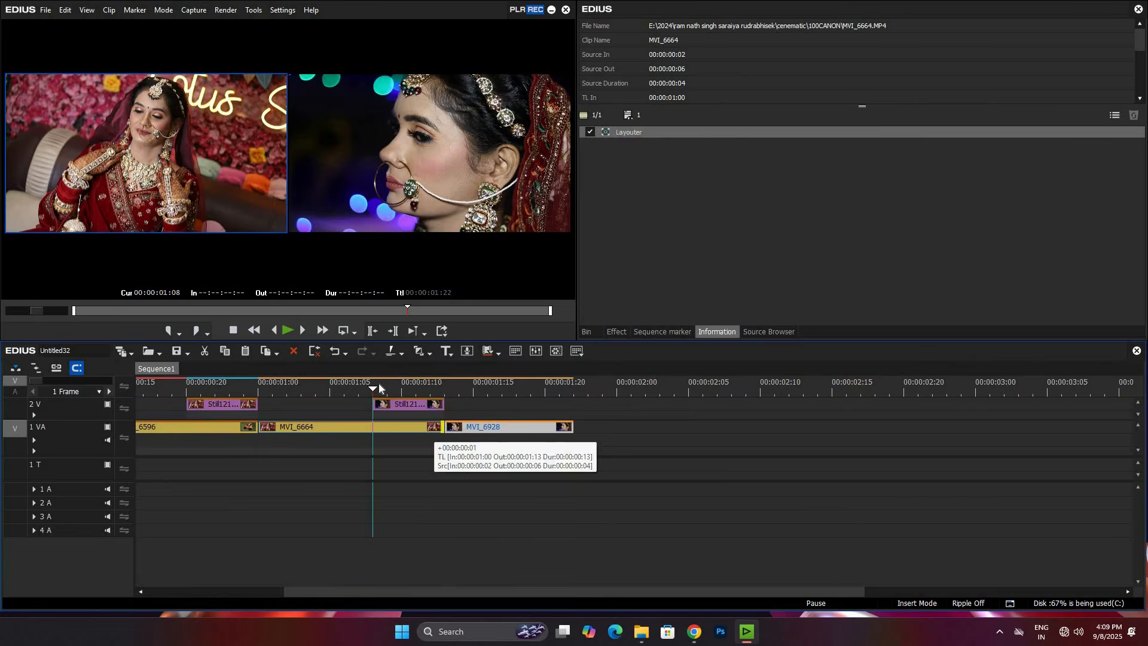
Step: Move the profile still's final Layouter keyframes to 00:00:00:05, apply the Layouter and preview the slide-in
left_click(411, 403)
double_click(632, 144)
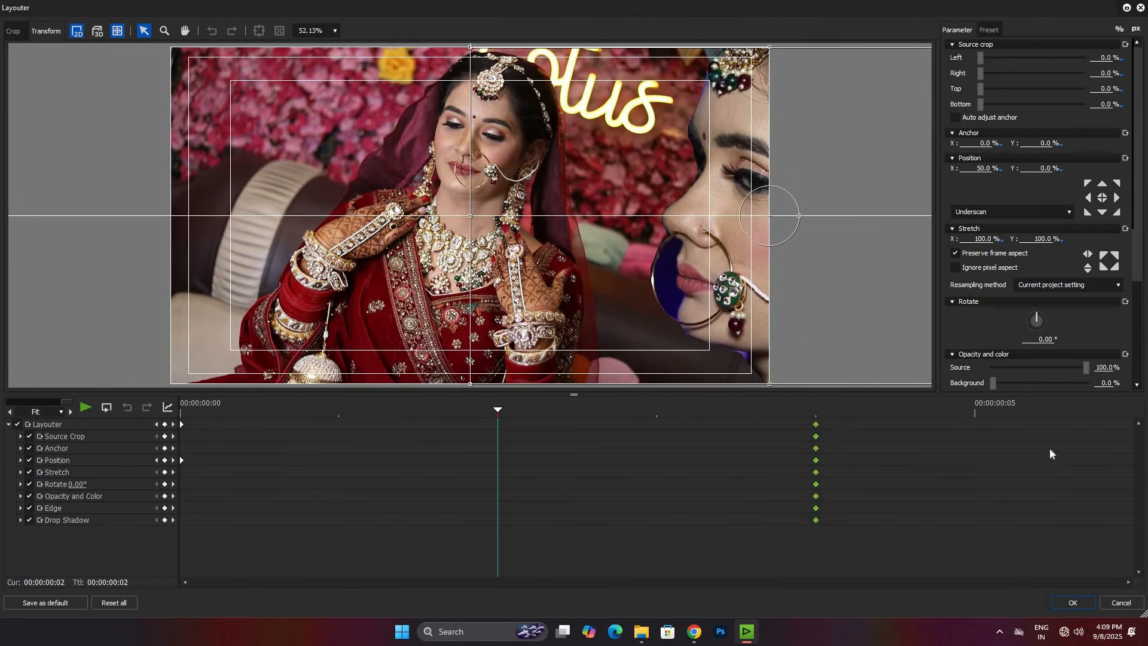
left_click(1073, 603)
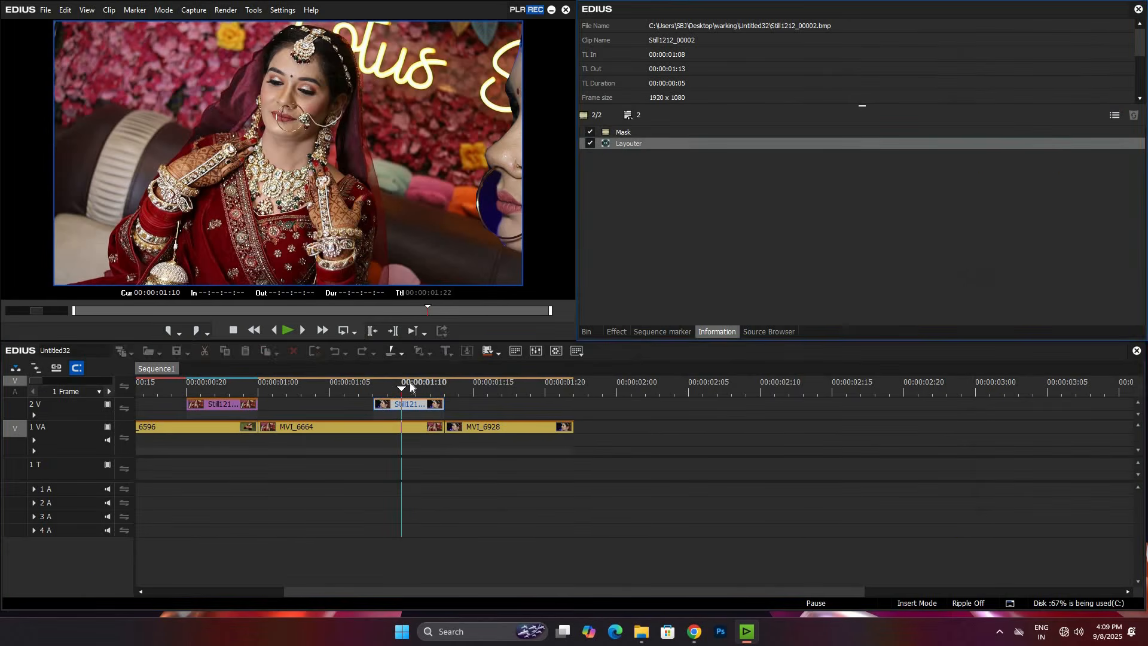
key("space")
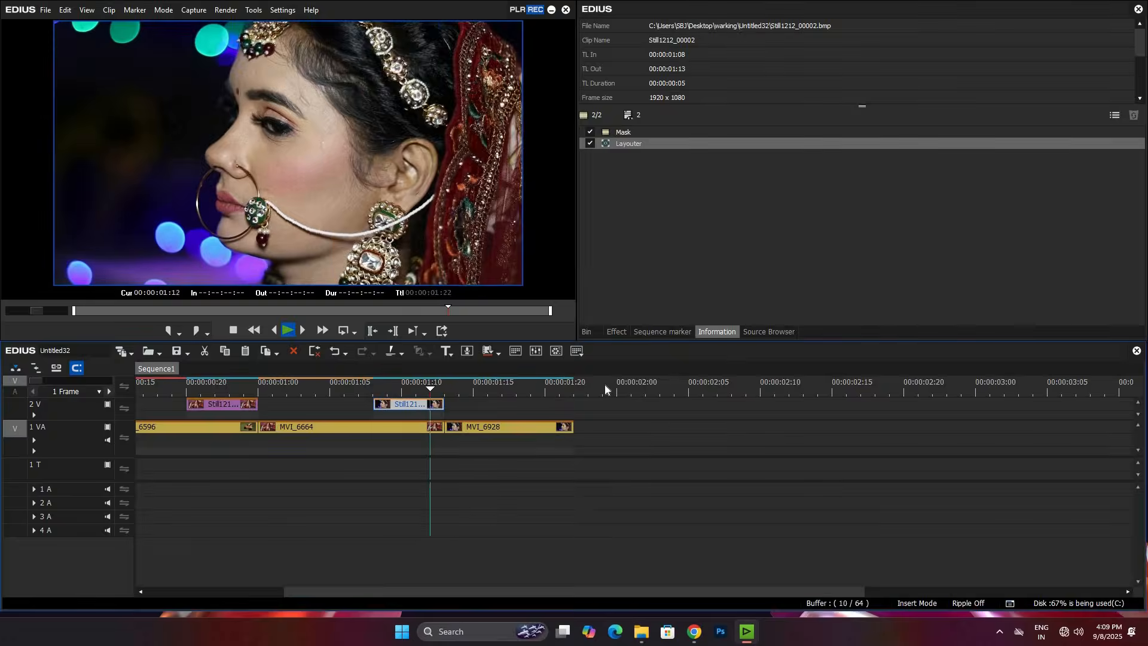
Step: Extend the profile still and MVI_6664 to end at 00:00:01:15, with MVI_6928 starting at that point
left_click(470, 405)
left_click_drag(443, 404, 537, 430)
left_click(508, 429)
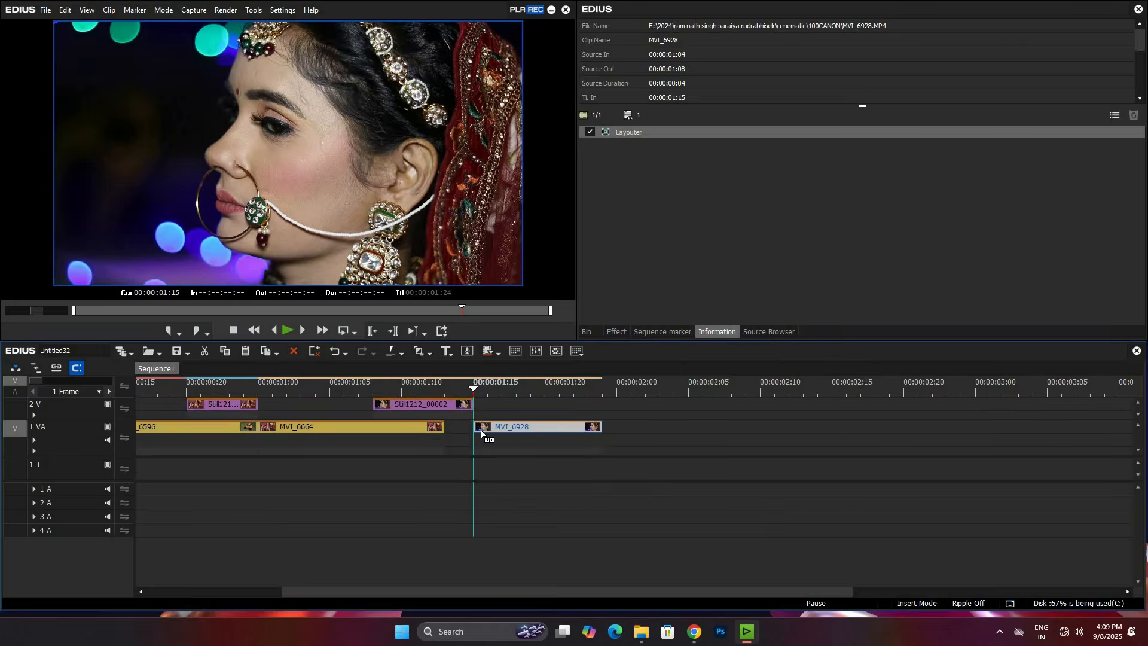
left_click_drag(443, 428, 472, 428)
Step: Move all of the profile still's final Layouter keyframes to 00:00:00:07 and apply the Layouter
left_click(452, 394)
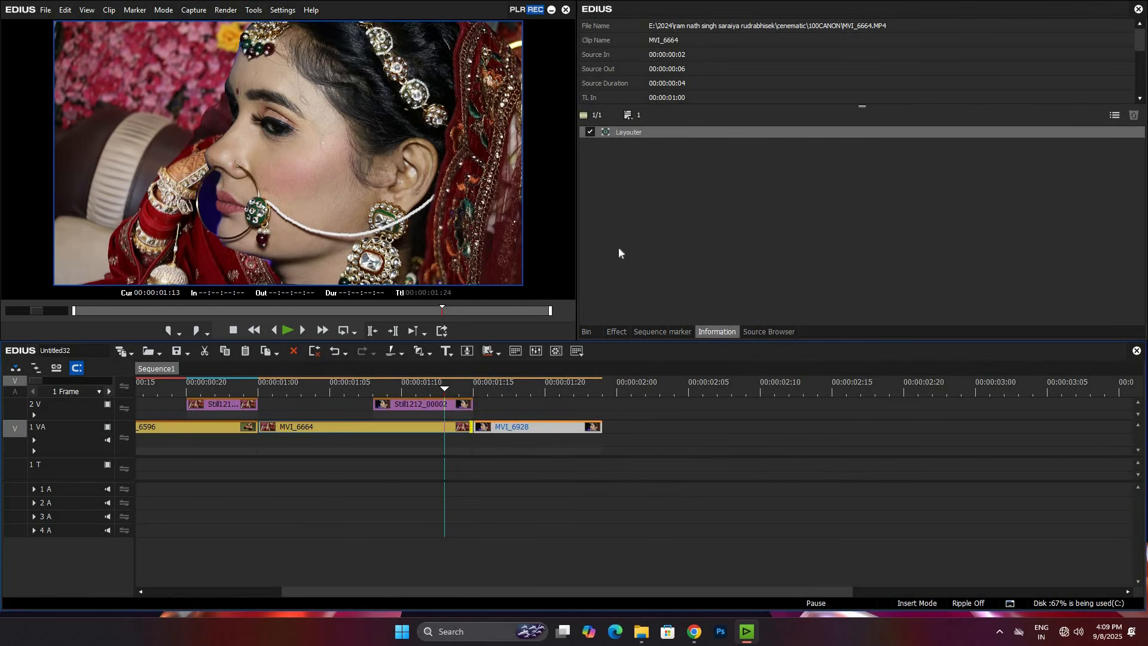
double_click(635, 134)
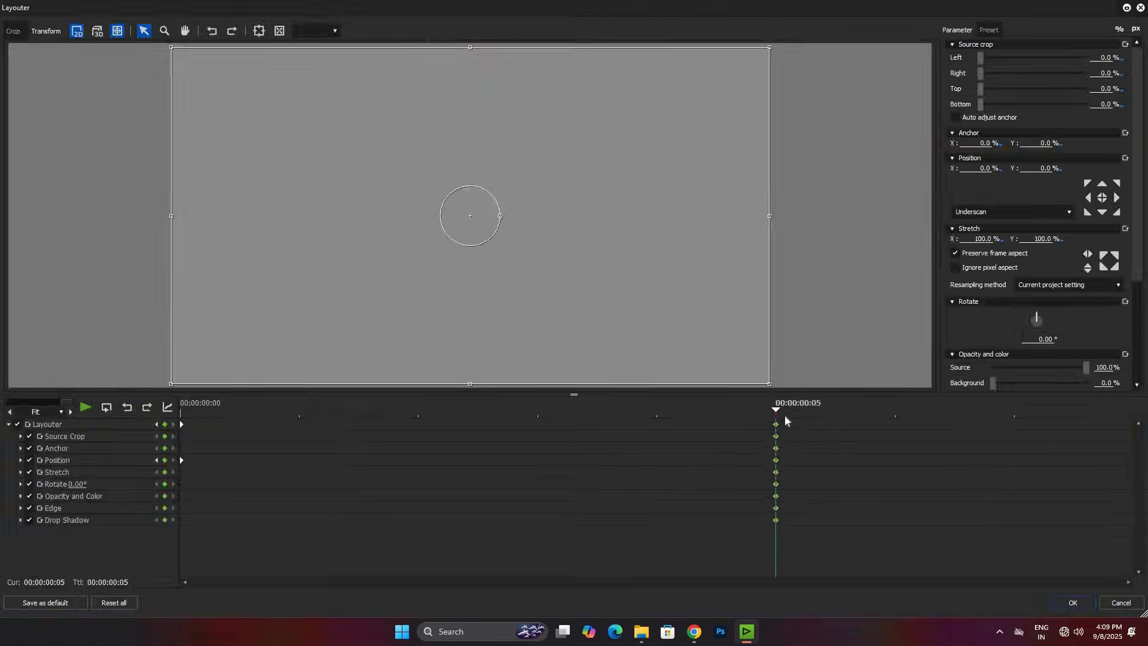
left_click_drag(776, 424, 1040, 440)
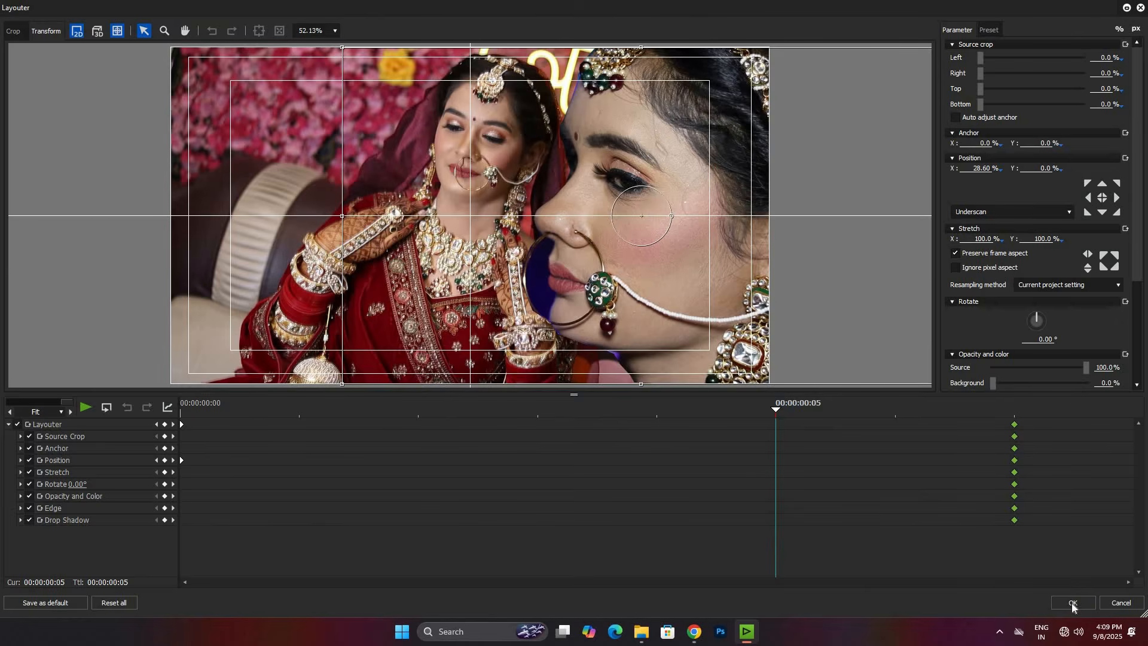
left_click(1071, 604)
Step: Play the lengthened profile transition and step through it frame by frame to examine the masked slide-in
key("space")
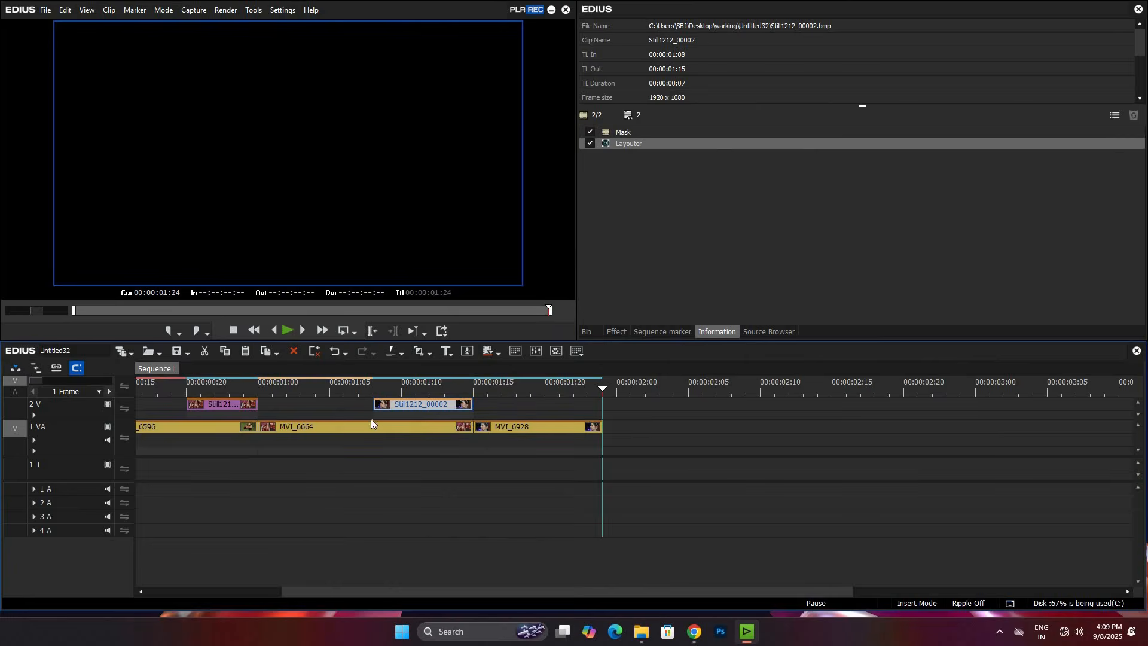
key("Left")
key("Left")
key("Left")
key("Left")
key("Left")
key("Left")
key("Left")
key("Left")
key("Left")
key("Left")
key("Left")
key("Left")
key("Left")
key("Left")
key("Left")
key("Left")
key("Right")
key("Right")
key("Right")
key("Right")
key("Right")
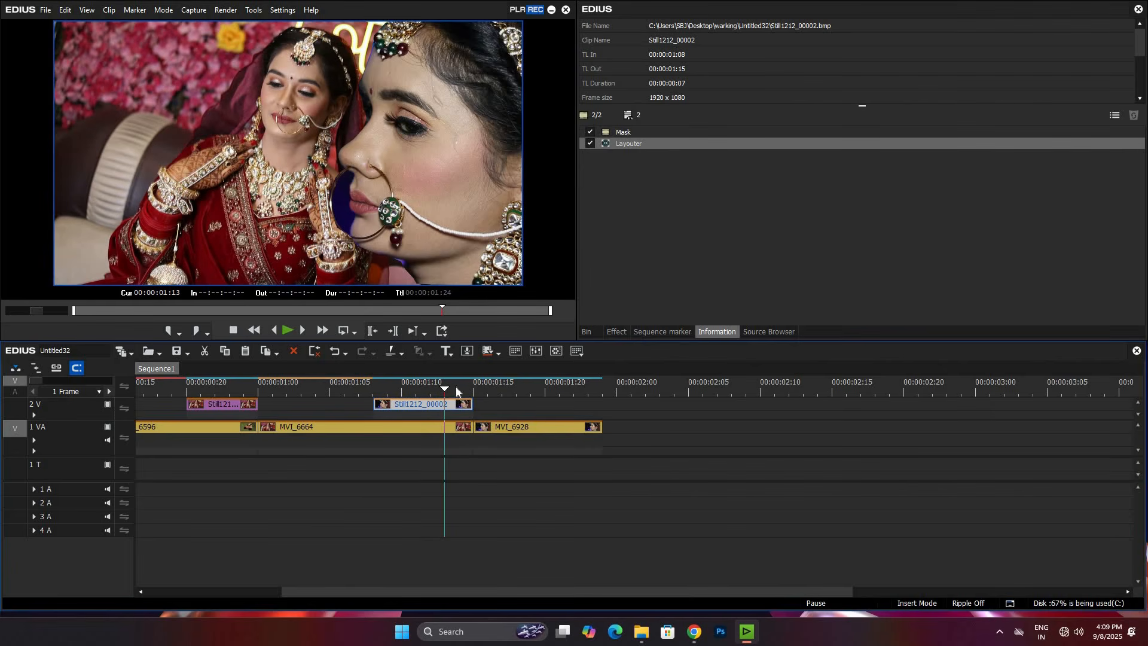
key("Right")
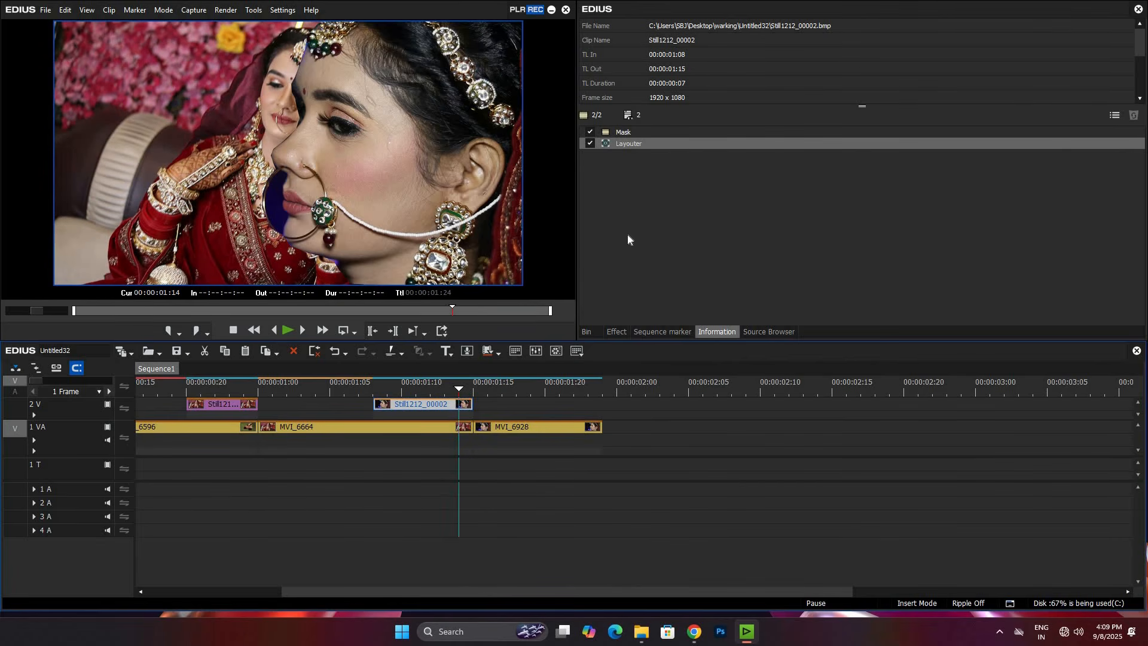
Step: In the profile still's Mask, draw a second closed path around the background gap inside the nose ring
double_click(637, 134)
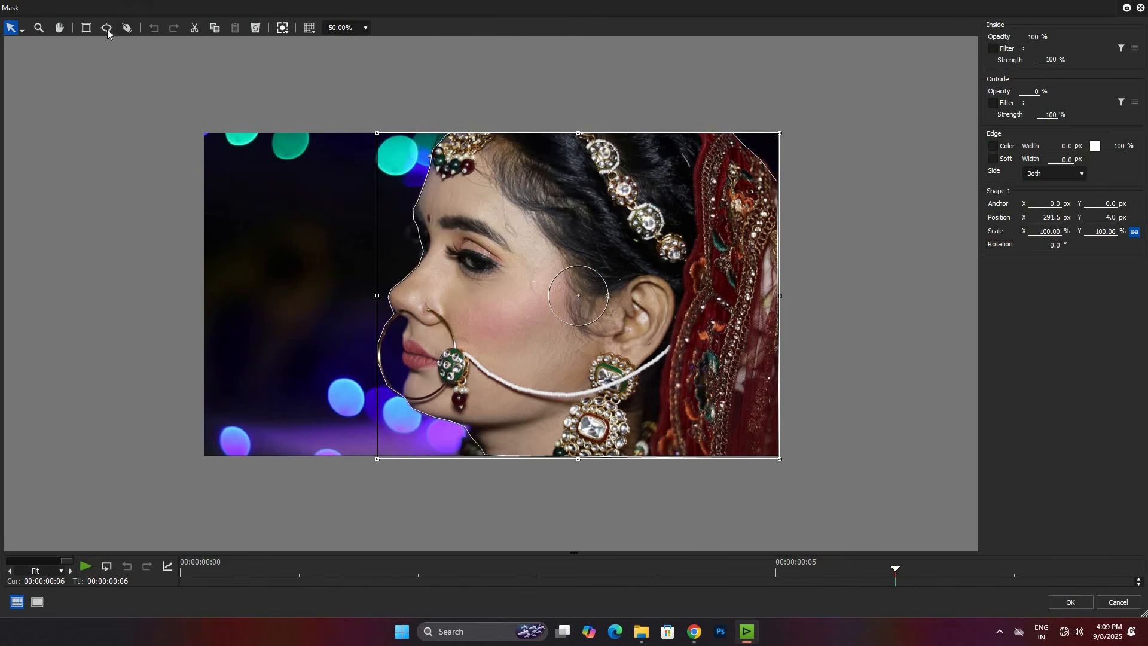
left_click(107, 27)
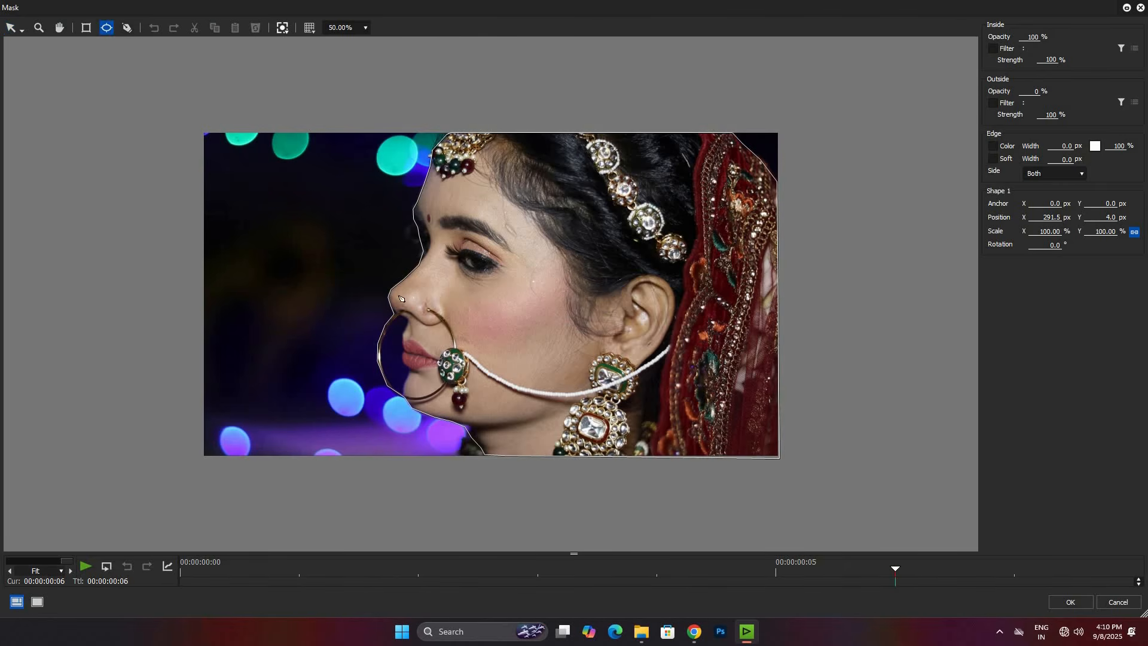
left_click(404, 320)
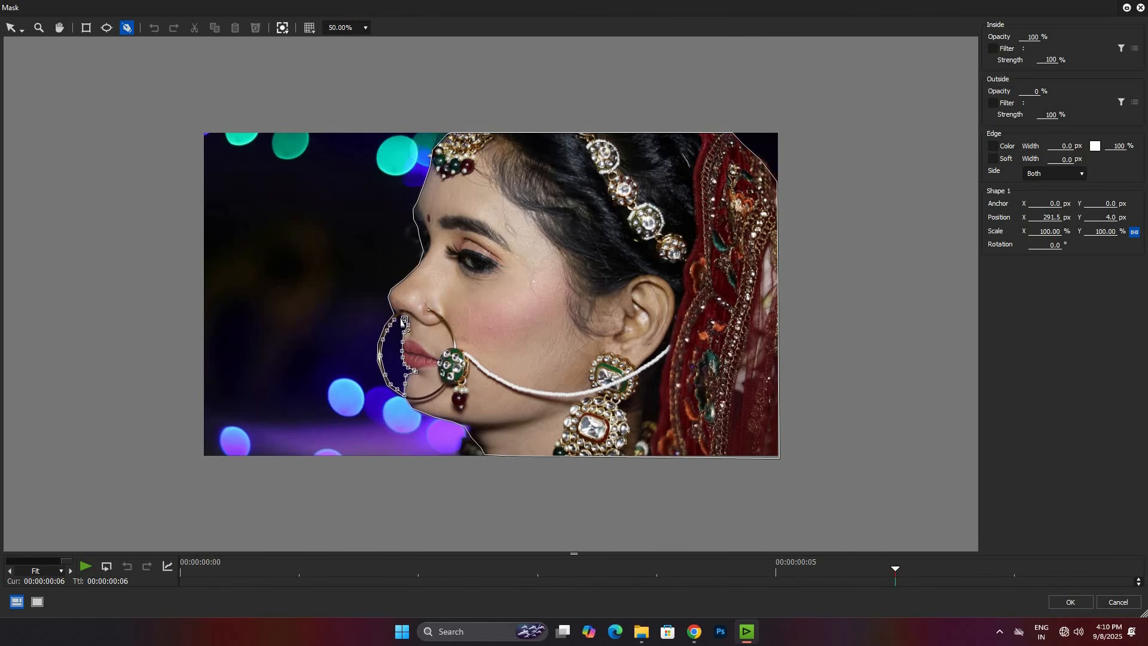
left_click(404, 319)
Step: Set the inside opacity of the nose-ring shape to 0% and apply the mask
left_click(1033, 37)
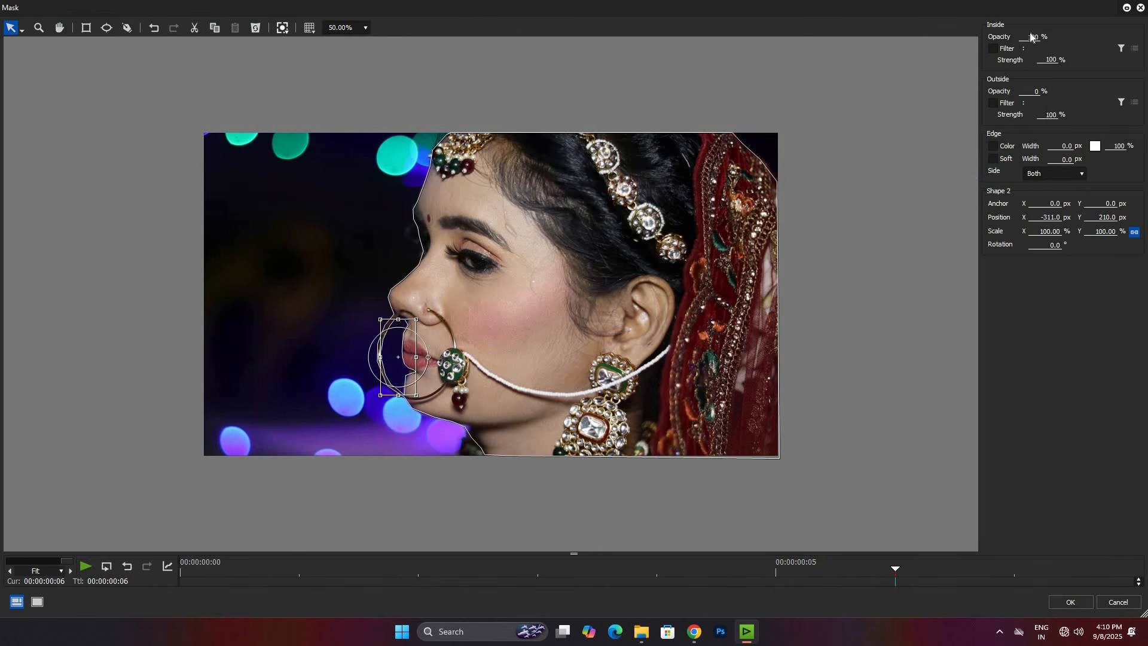
type("00")
key("Return")
left_click(1072, 601)
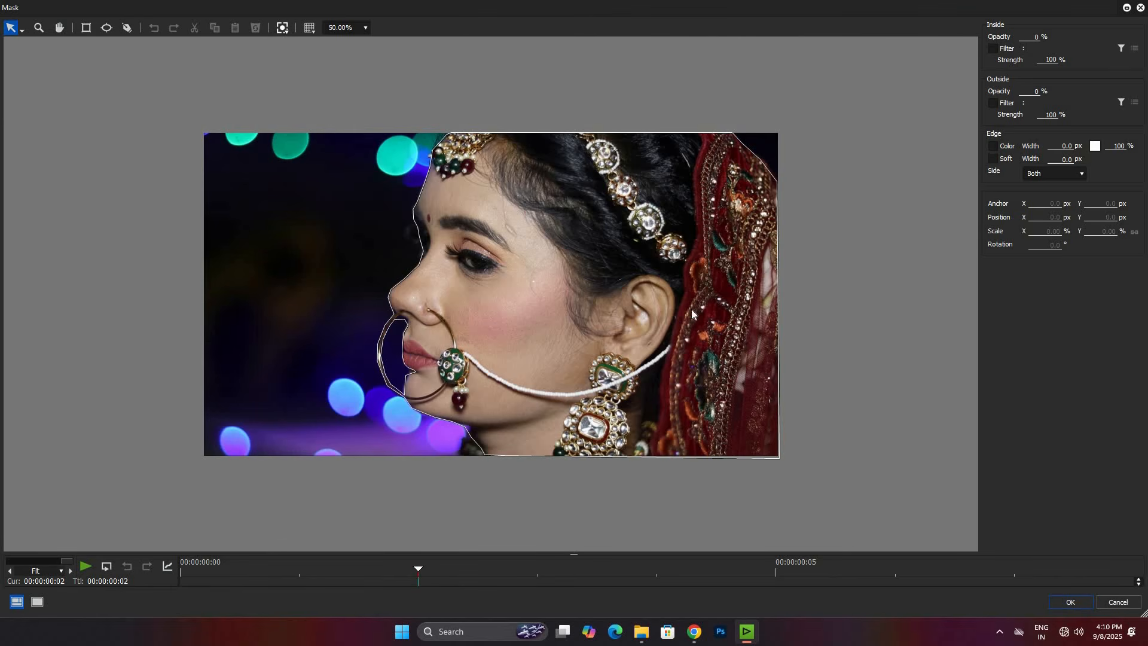
Step: Open the inside opacity value of the profile still's mask for editing
left_click(1029, 37)
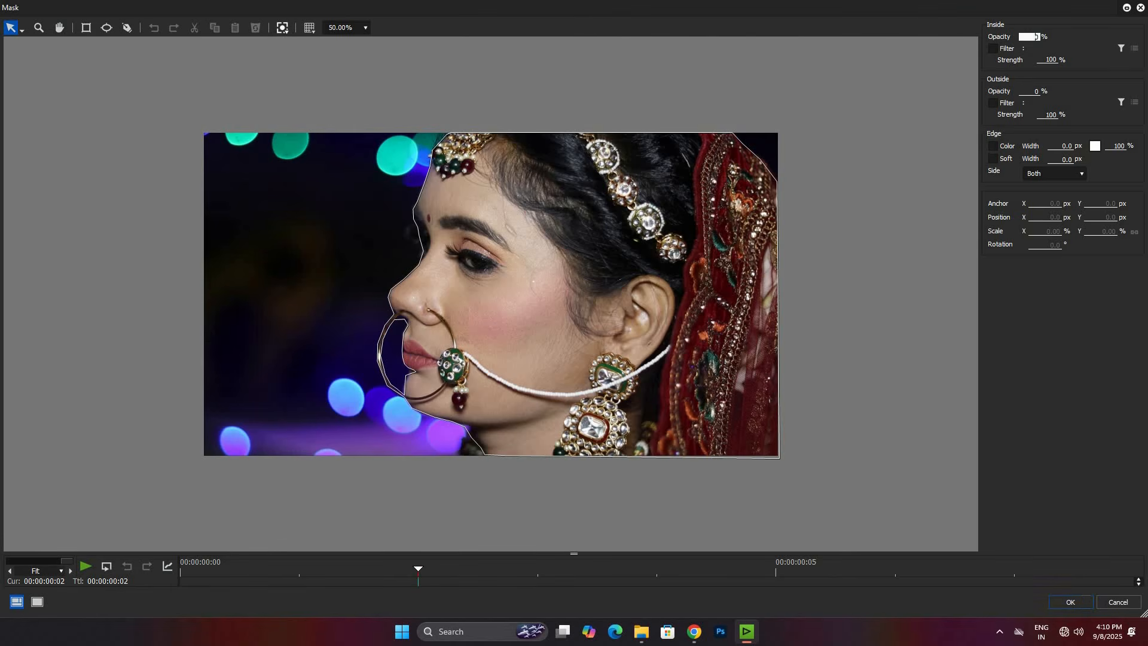